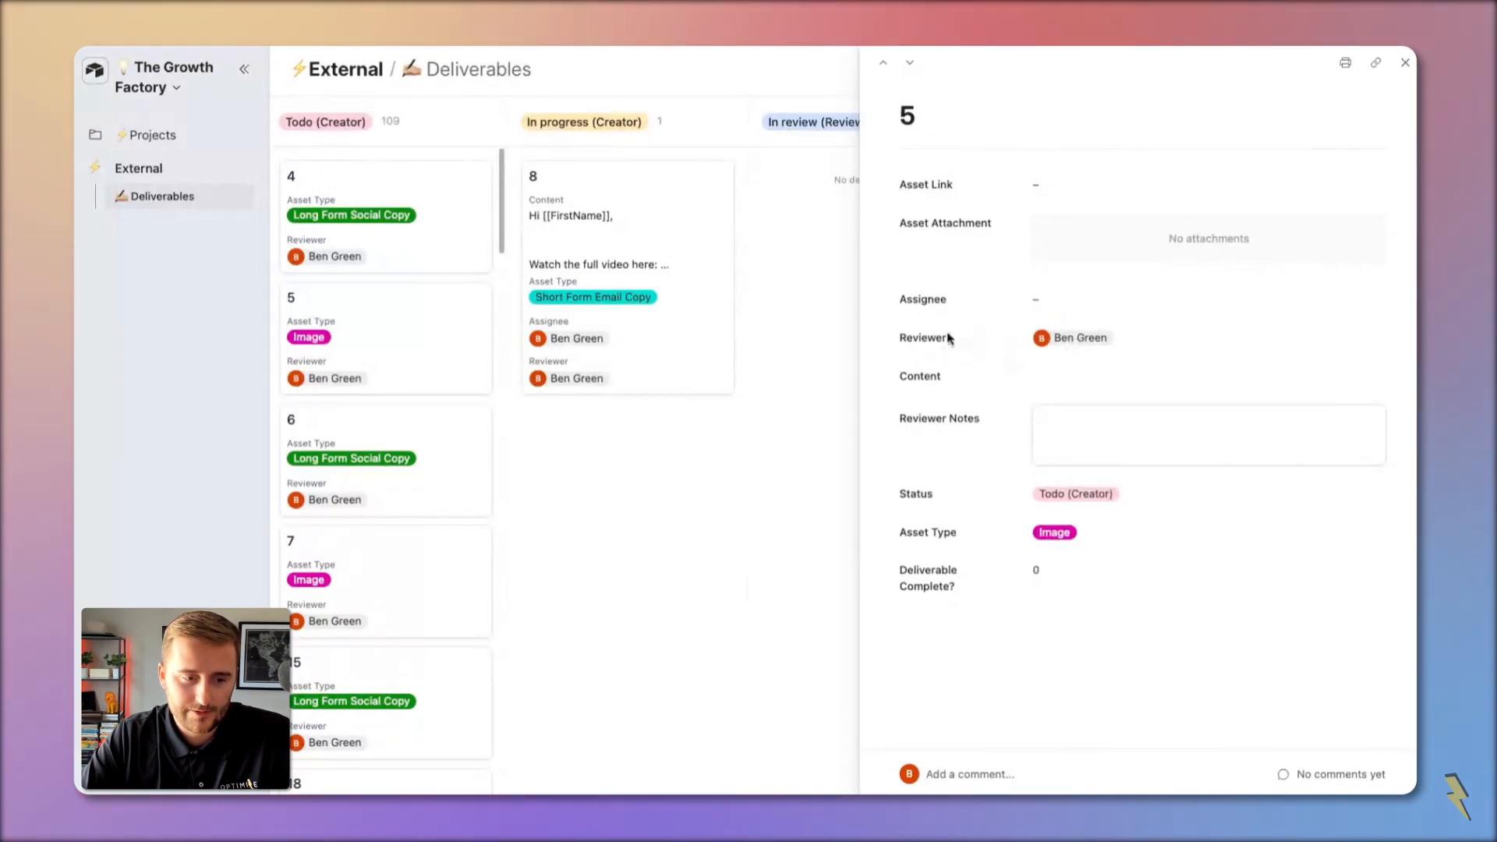
Step: Examine the Content and Reviewer Notes fields of deliverable 5 and the Content of deliverable 8
click(1099, 427)
click(963, 375)
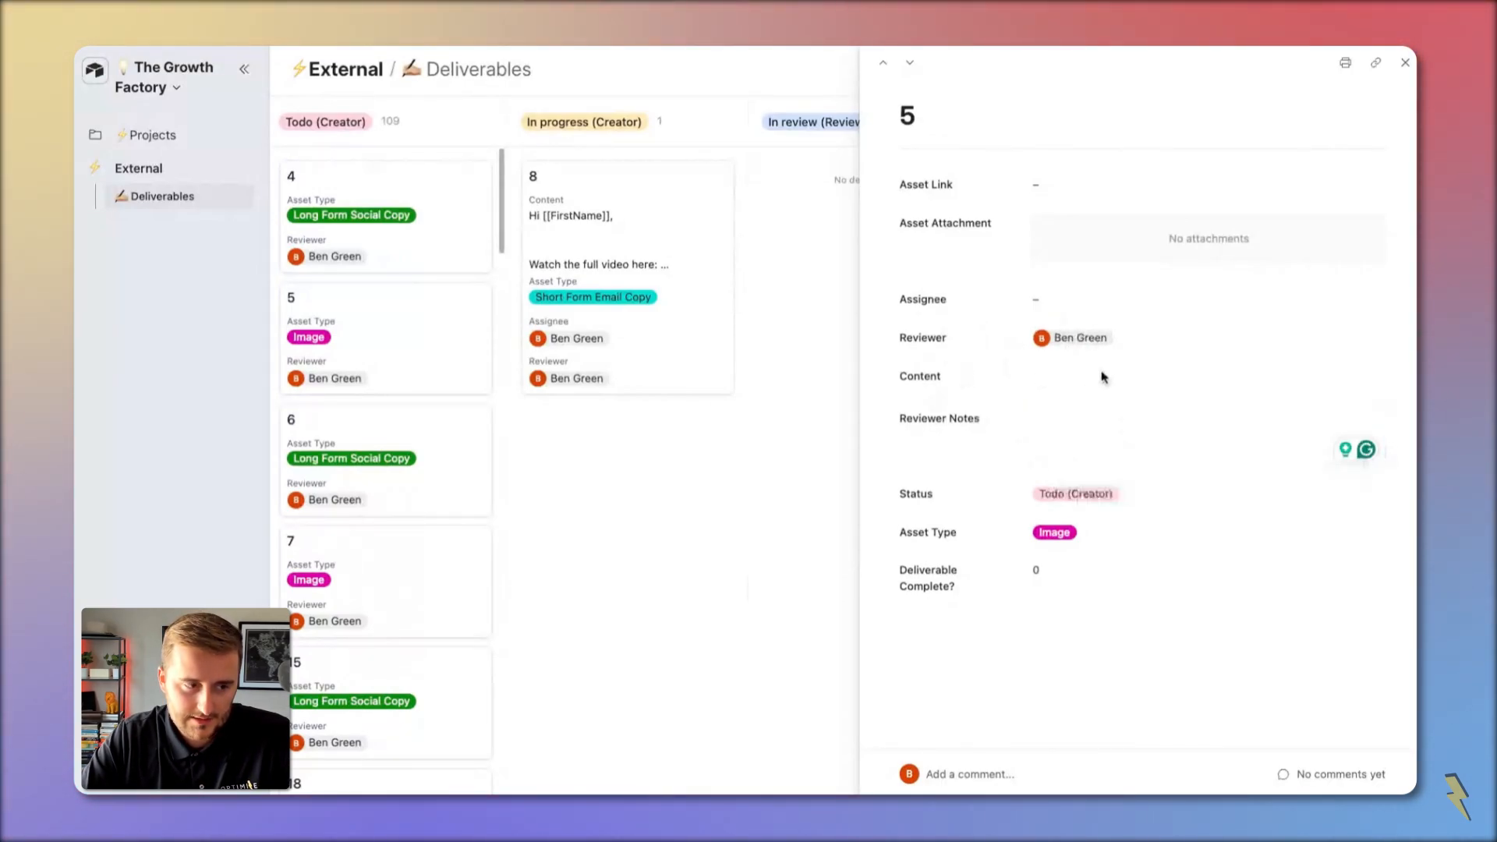
click(675, 268)
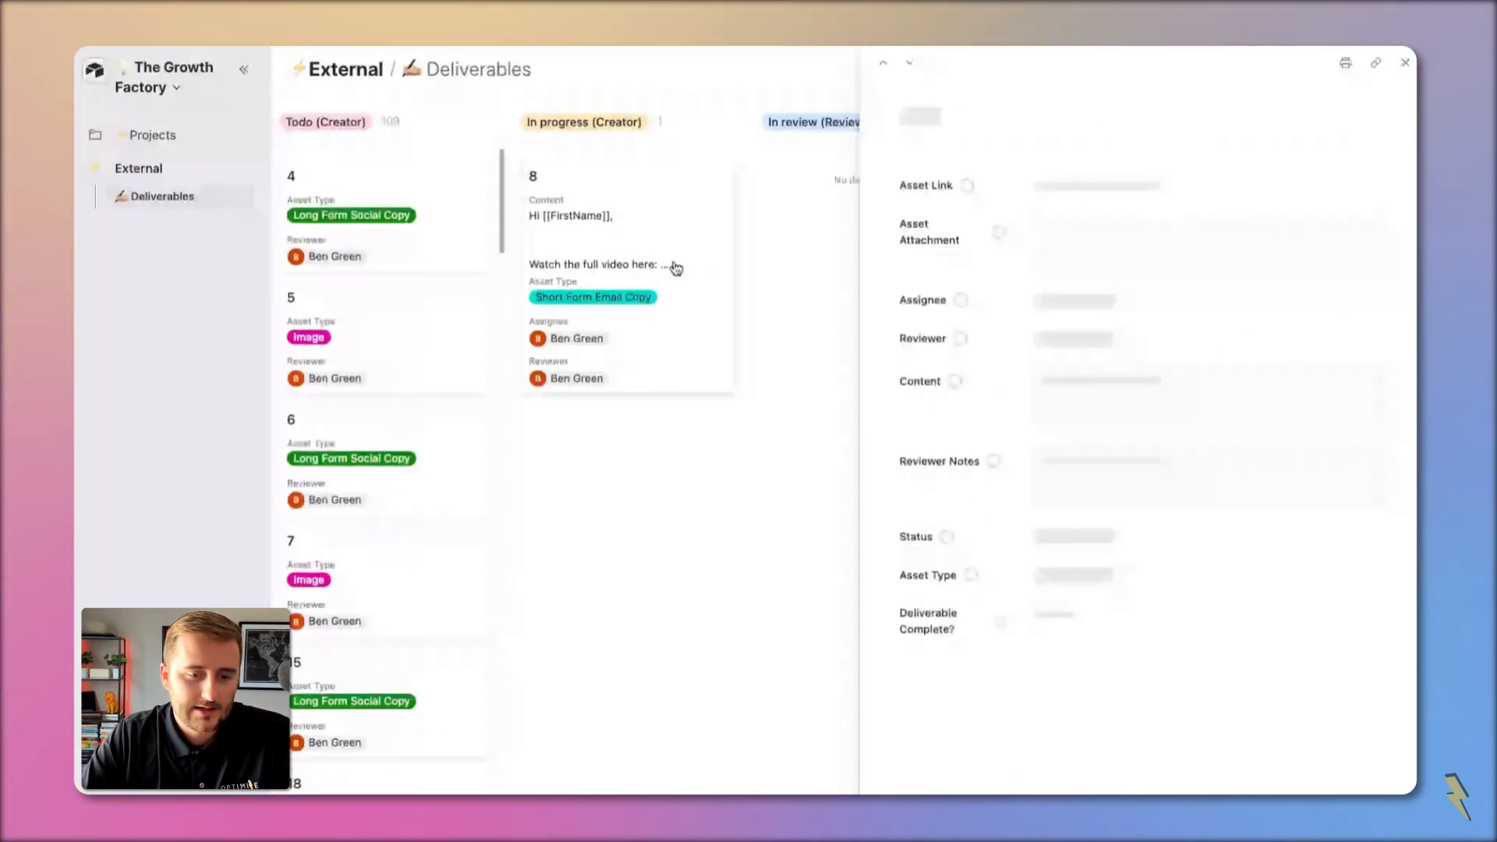
click(1073, 392)
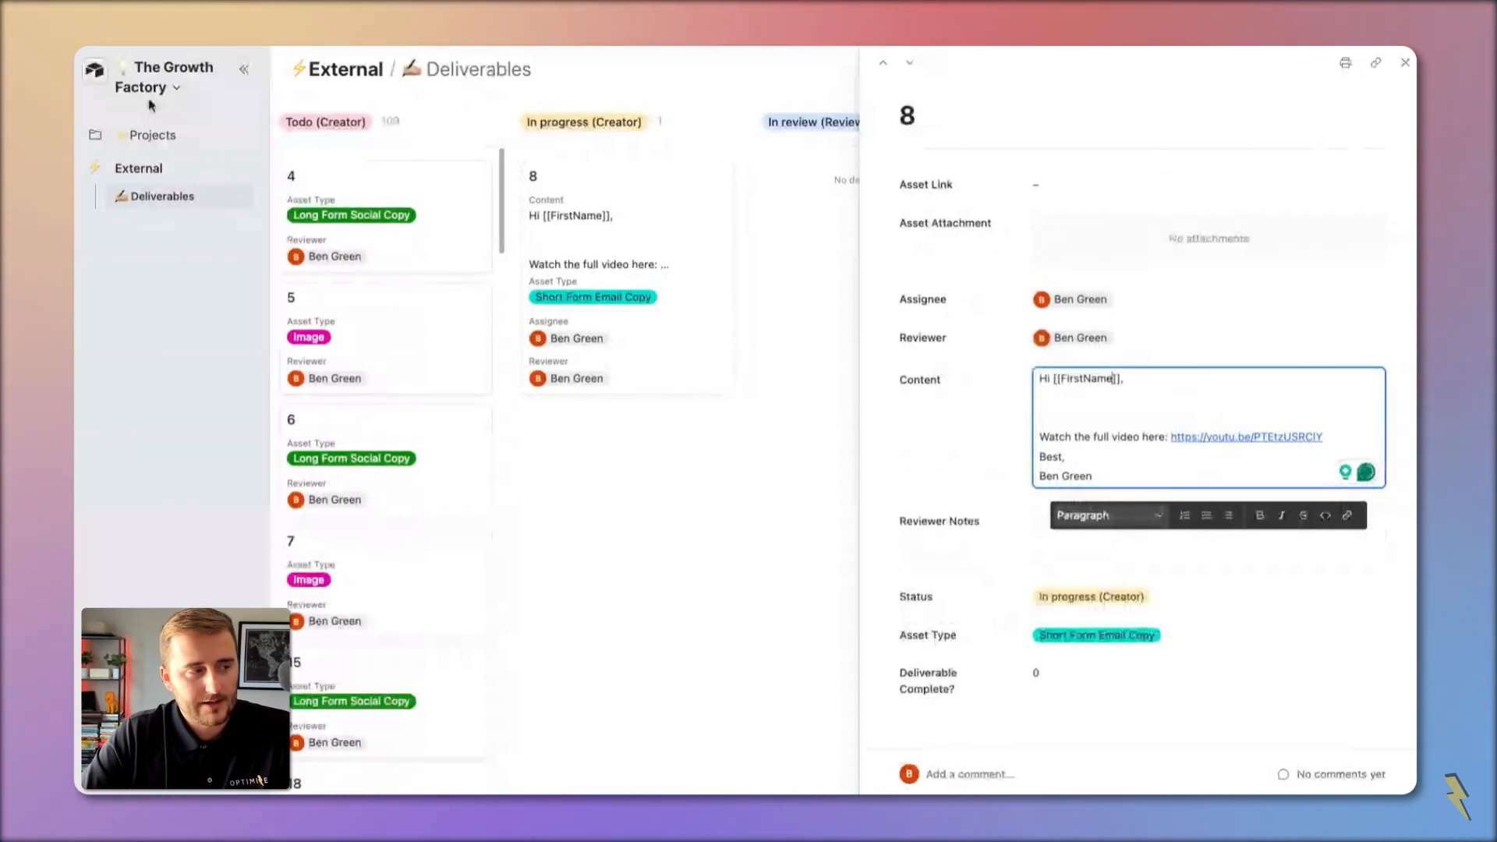
Step: Switch the interface to editing, add a button action to deliverable 8's field group, and open the button's settings
click(183, 90)
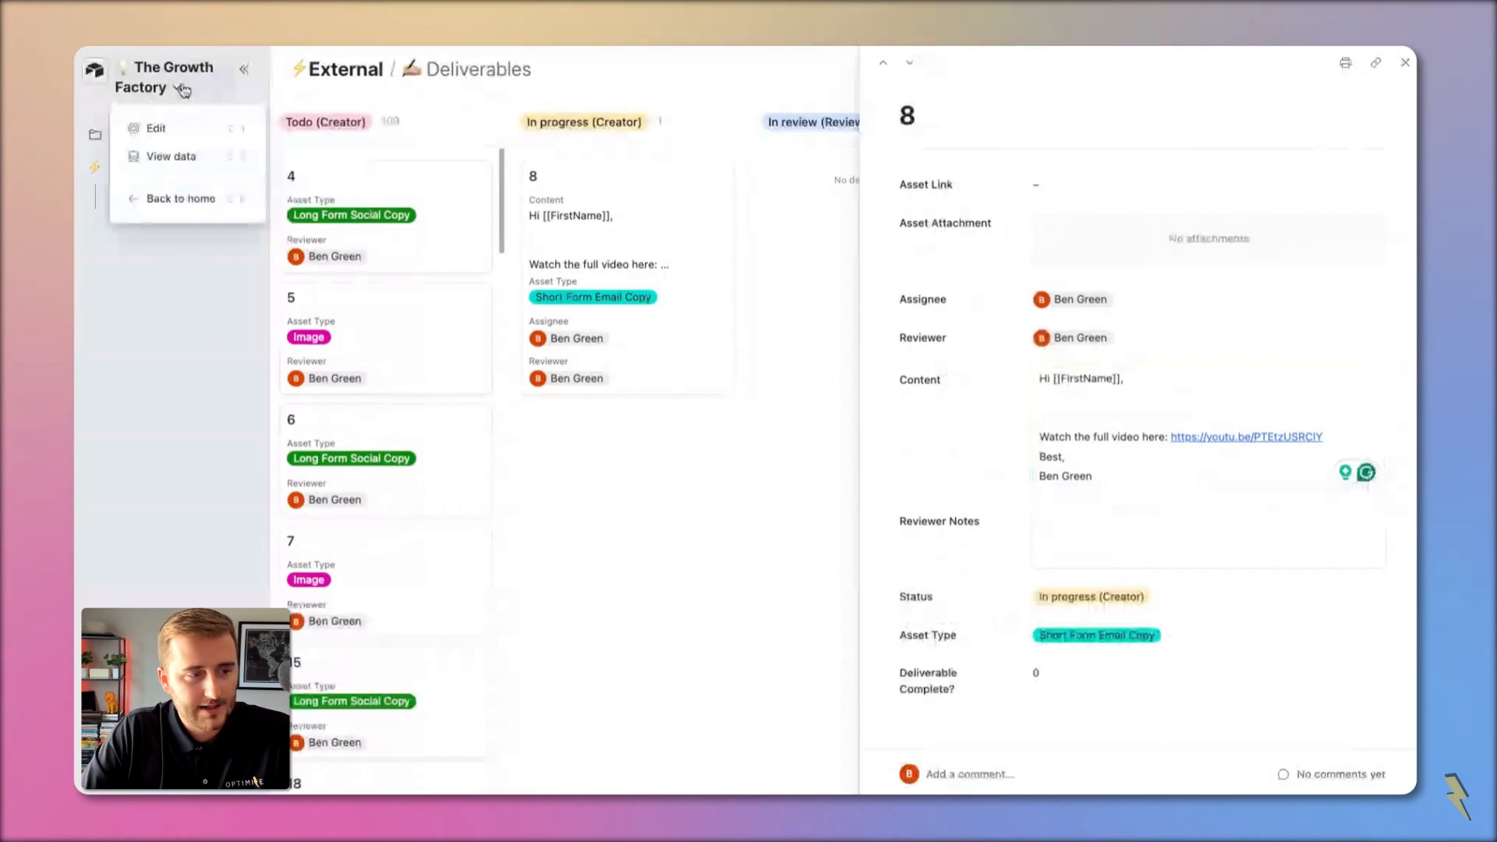
click(155, 128)
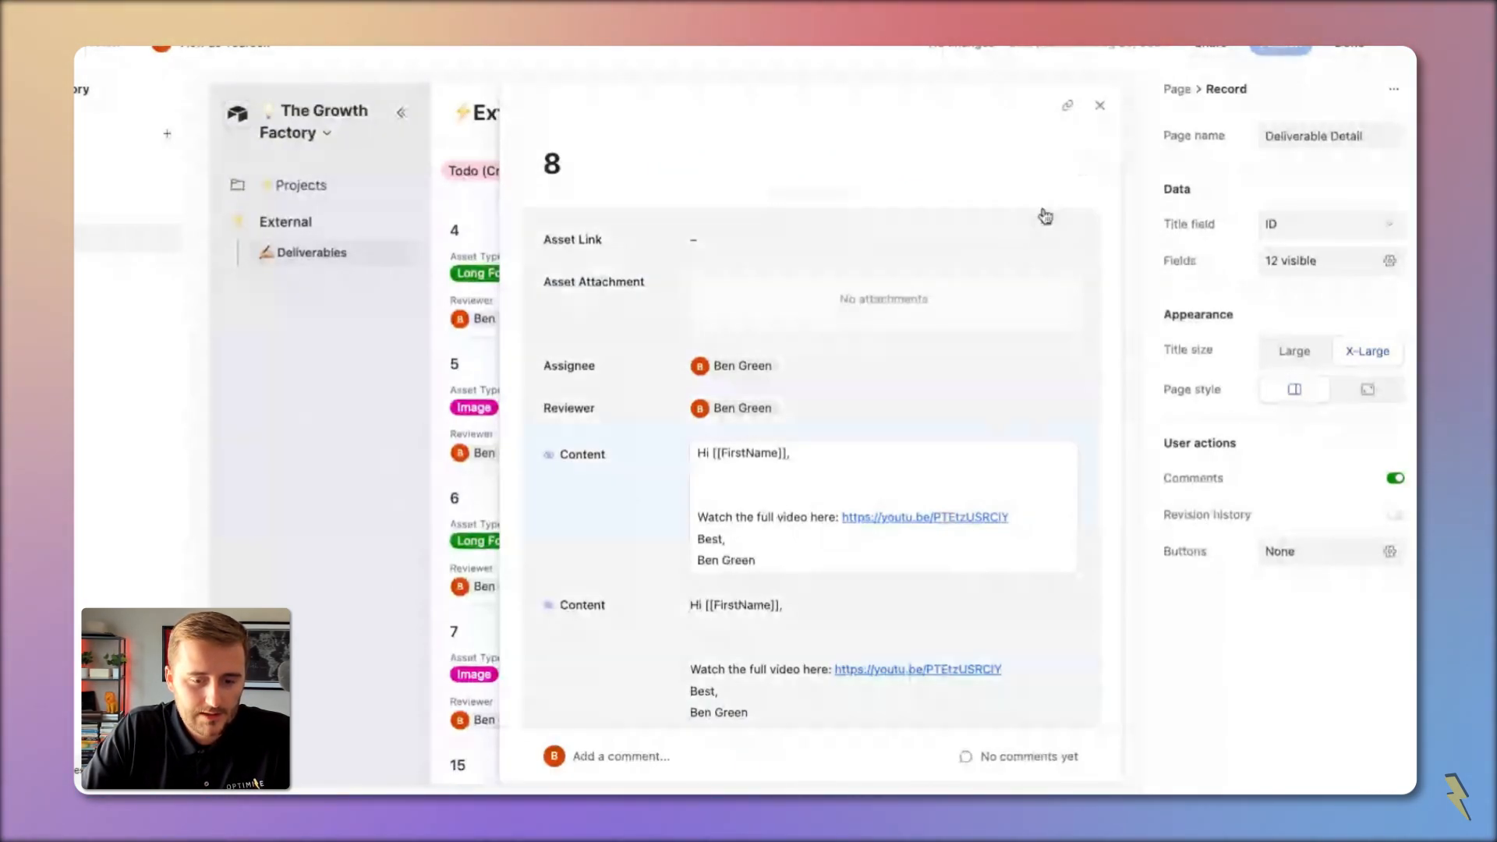
click(1043, 217)
click(1290, 562)
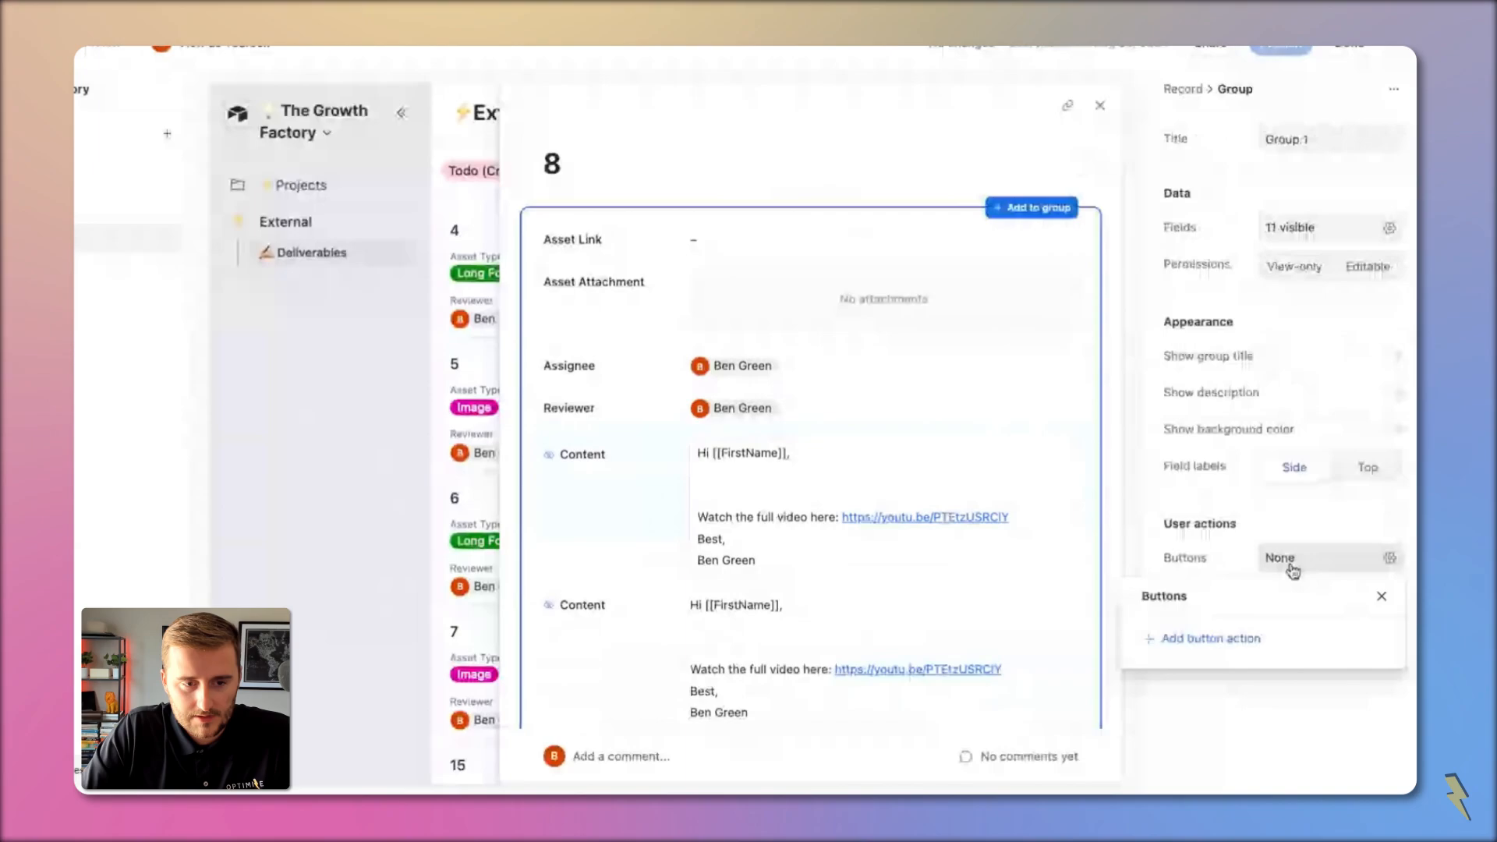
click(1229, 638)
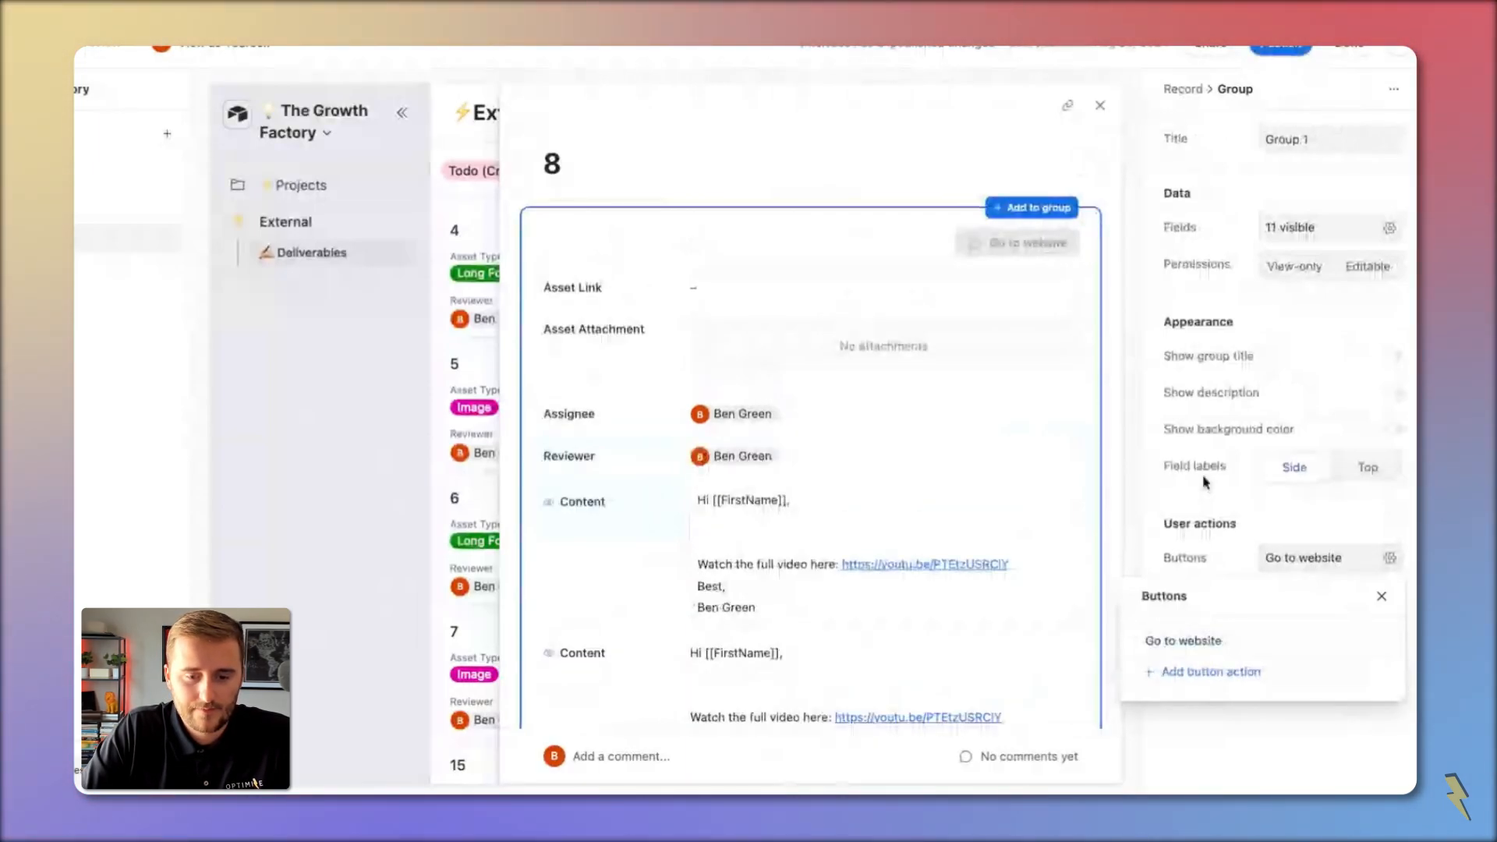
click(1183, 640)
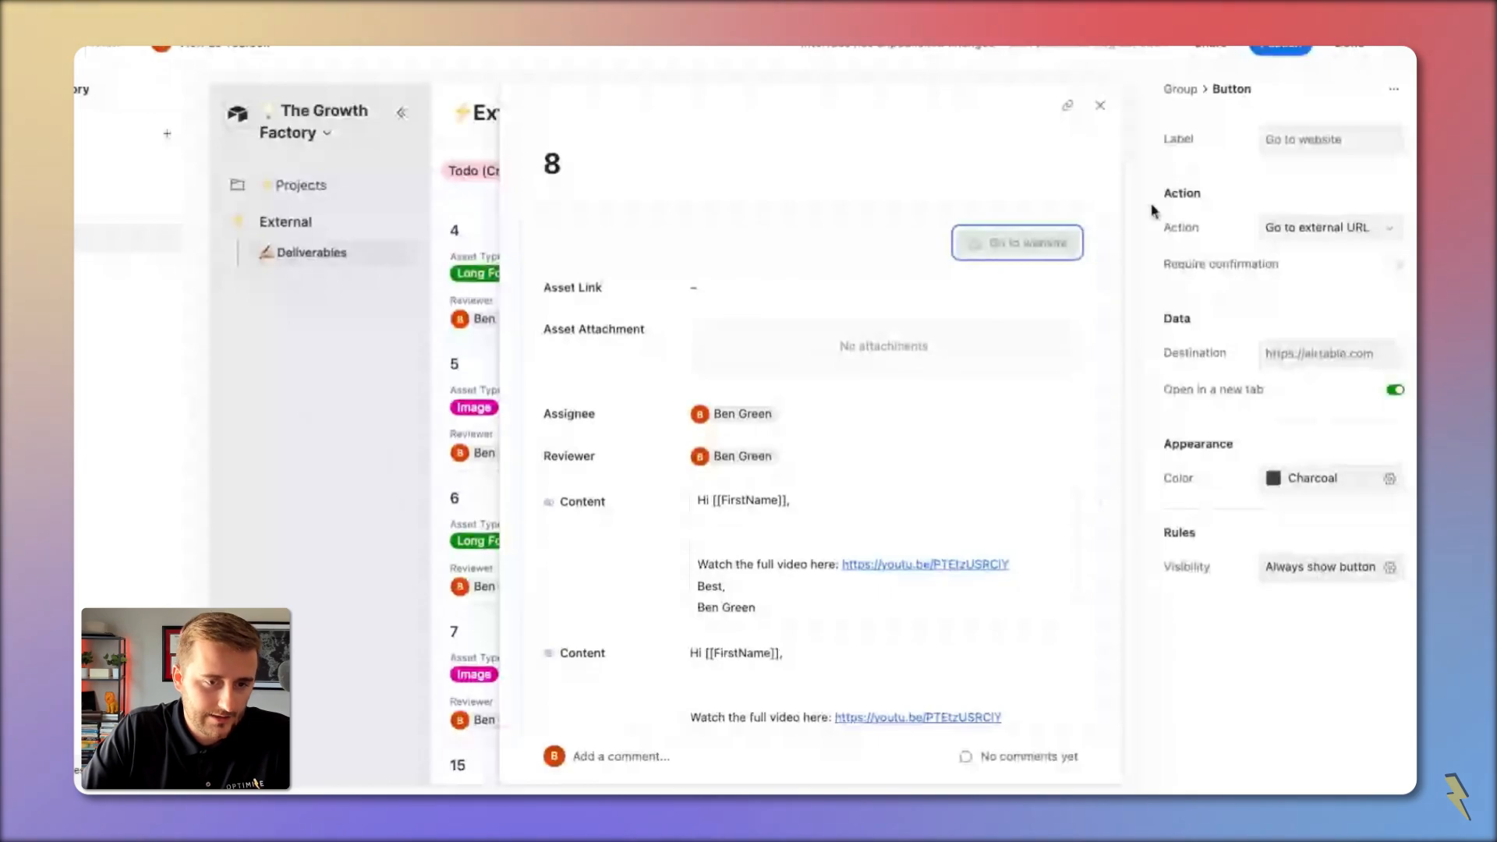
Step: Add a button action beside the record title on the Deliverable Detail page and open its settings
click(1014, 150)
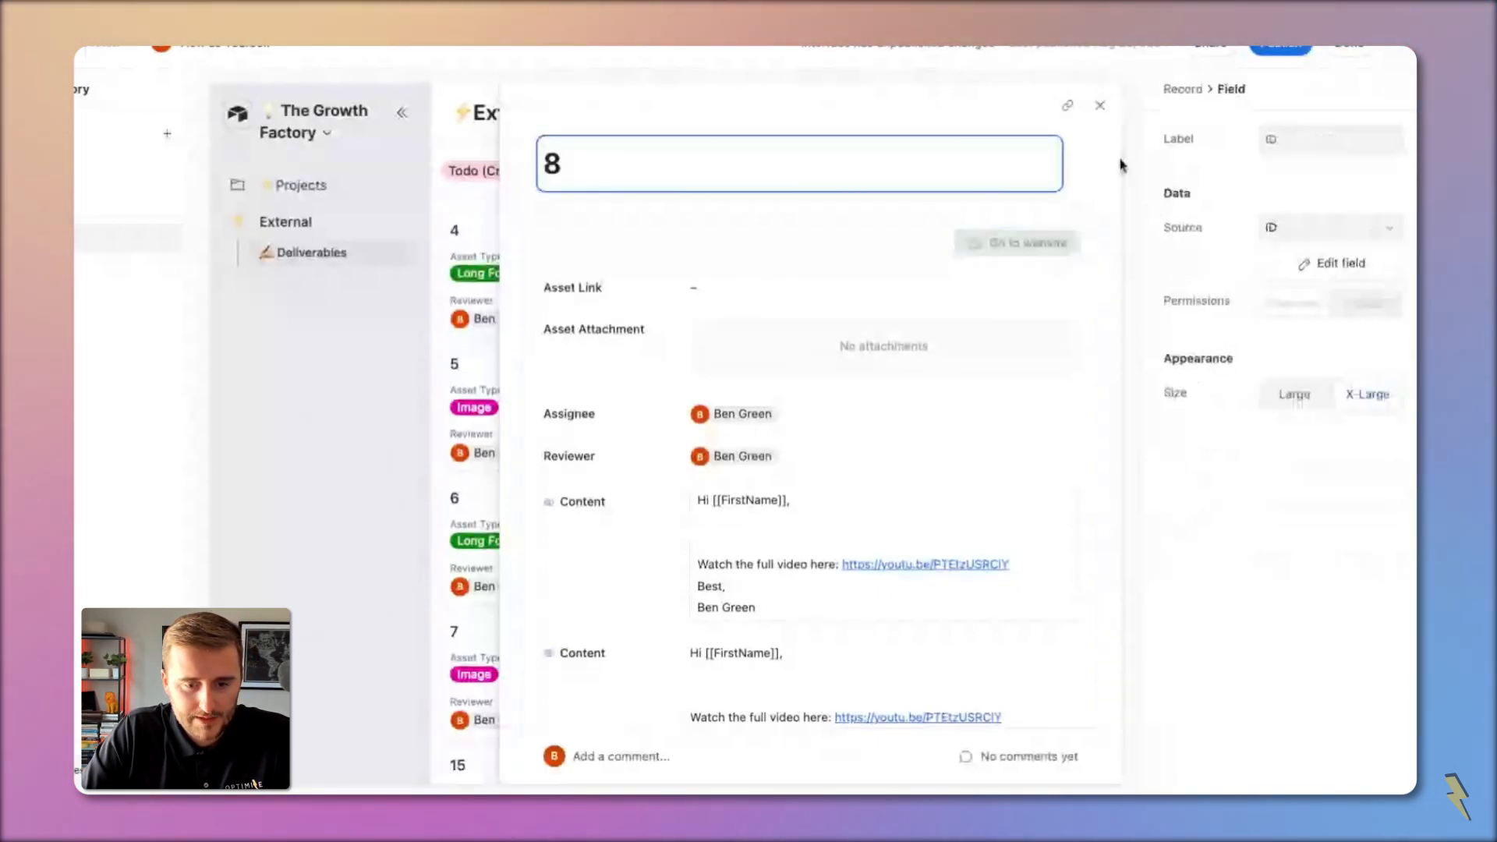
click(949, 191)
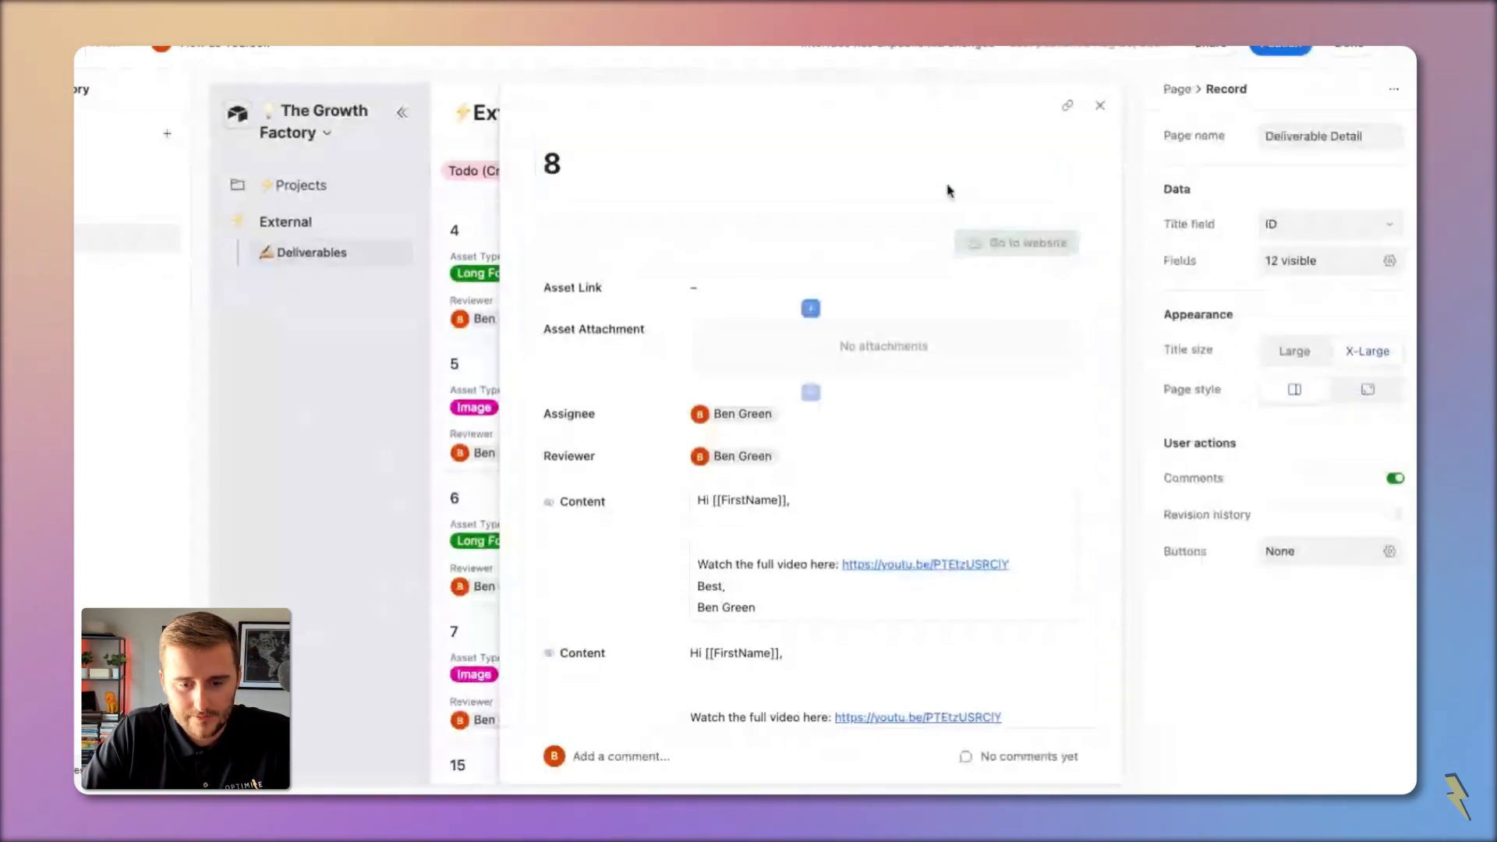
click(1318, 553)
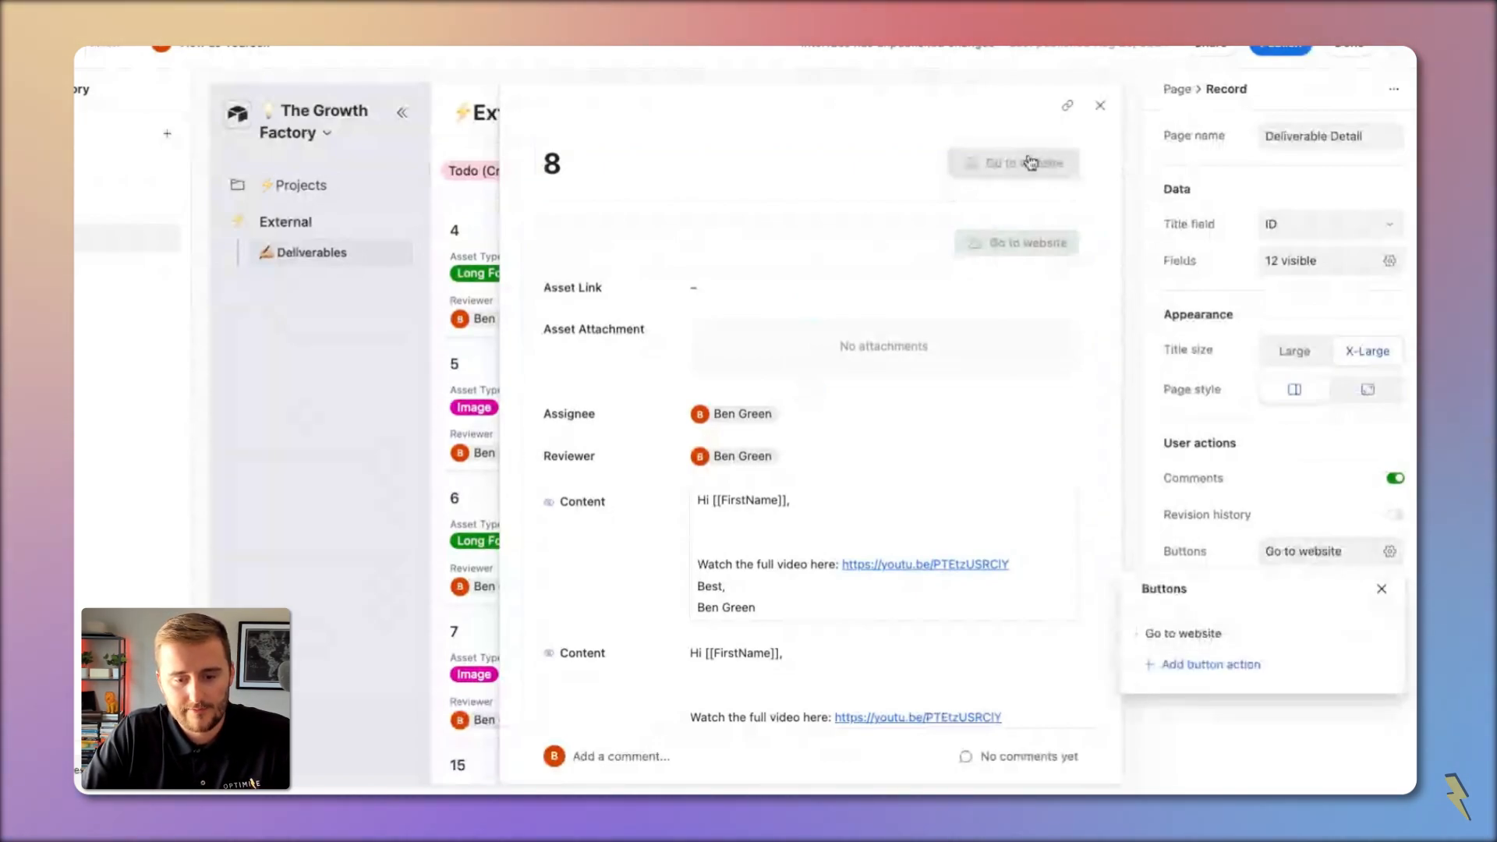
click(1205, 637)
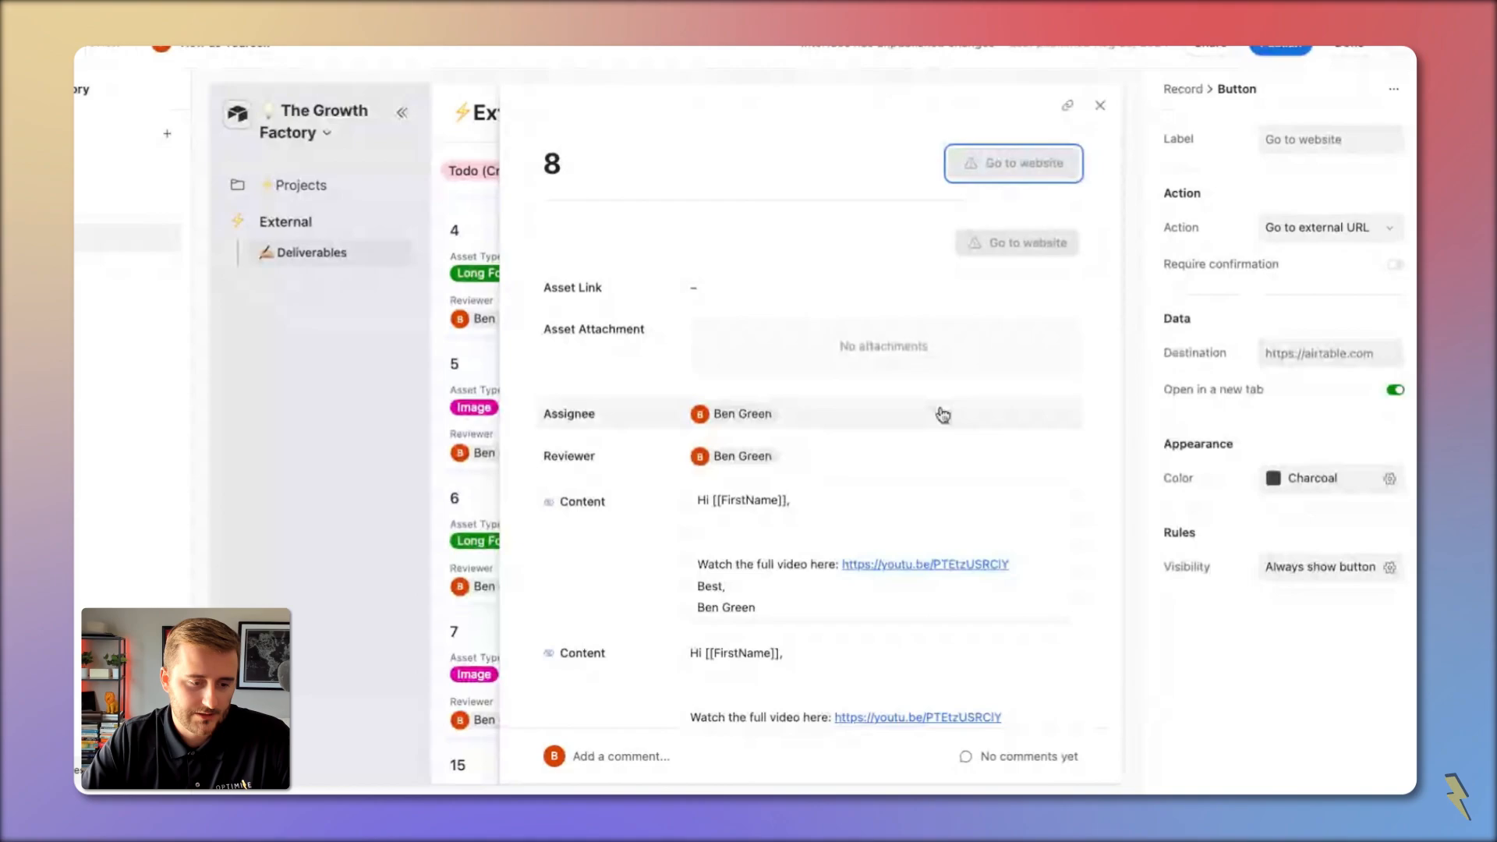
Step: Examine the settings of the Status field and of the button inside the field group
scroll(942, 413, down, 3)
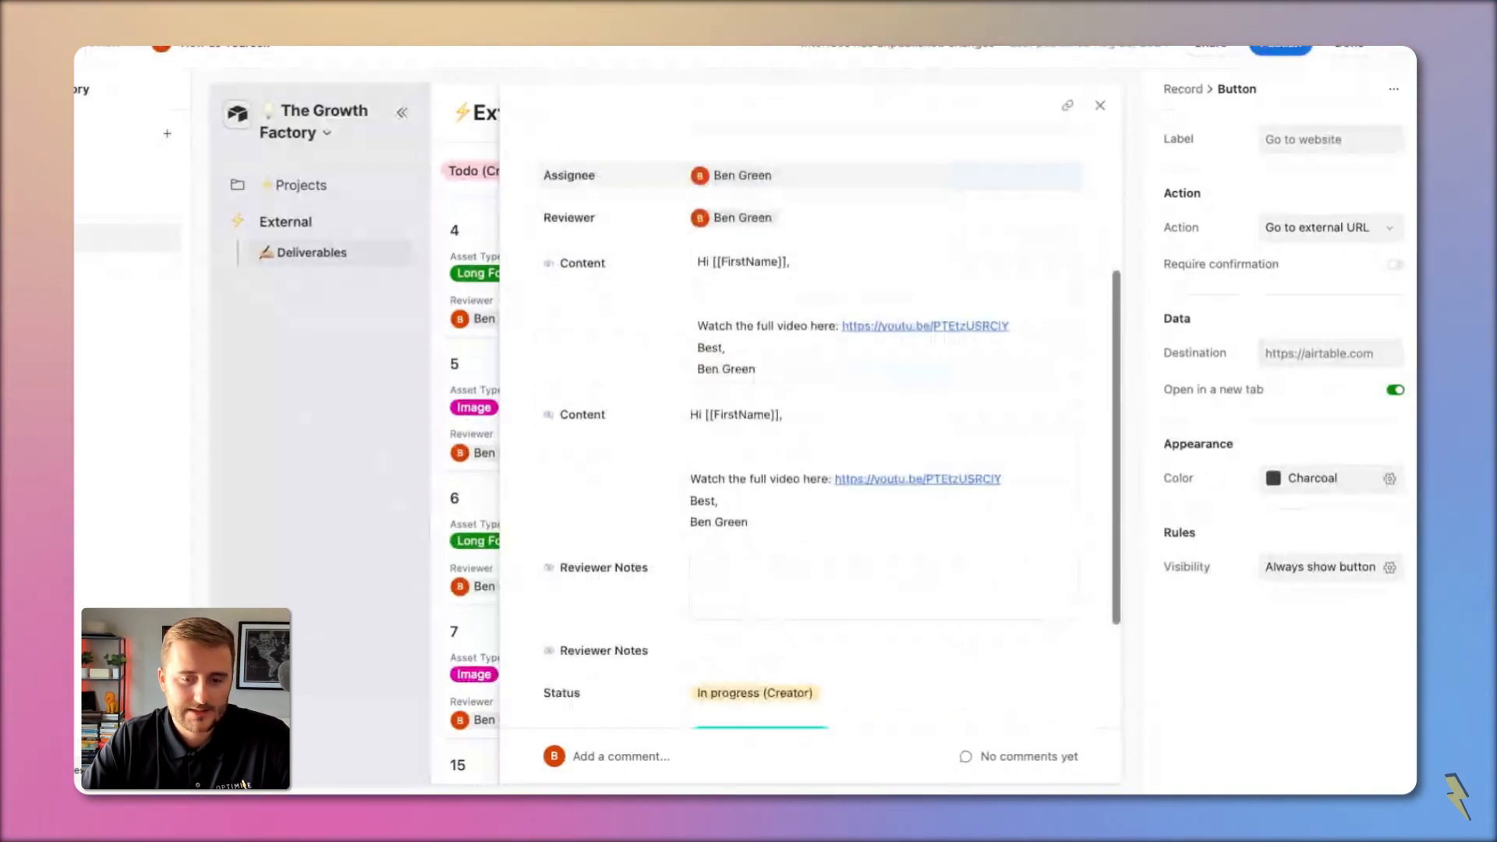
scroll(724, 630, down, 1)
click(724, 627)
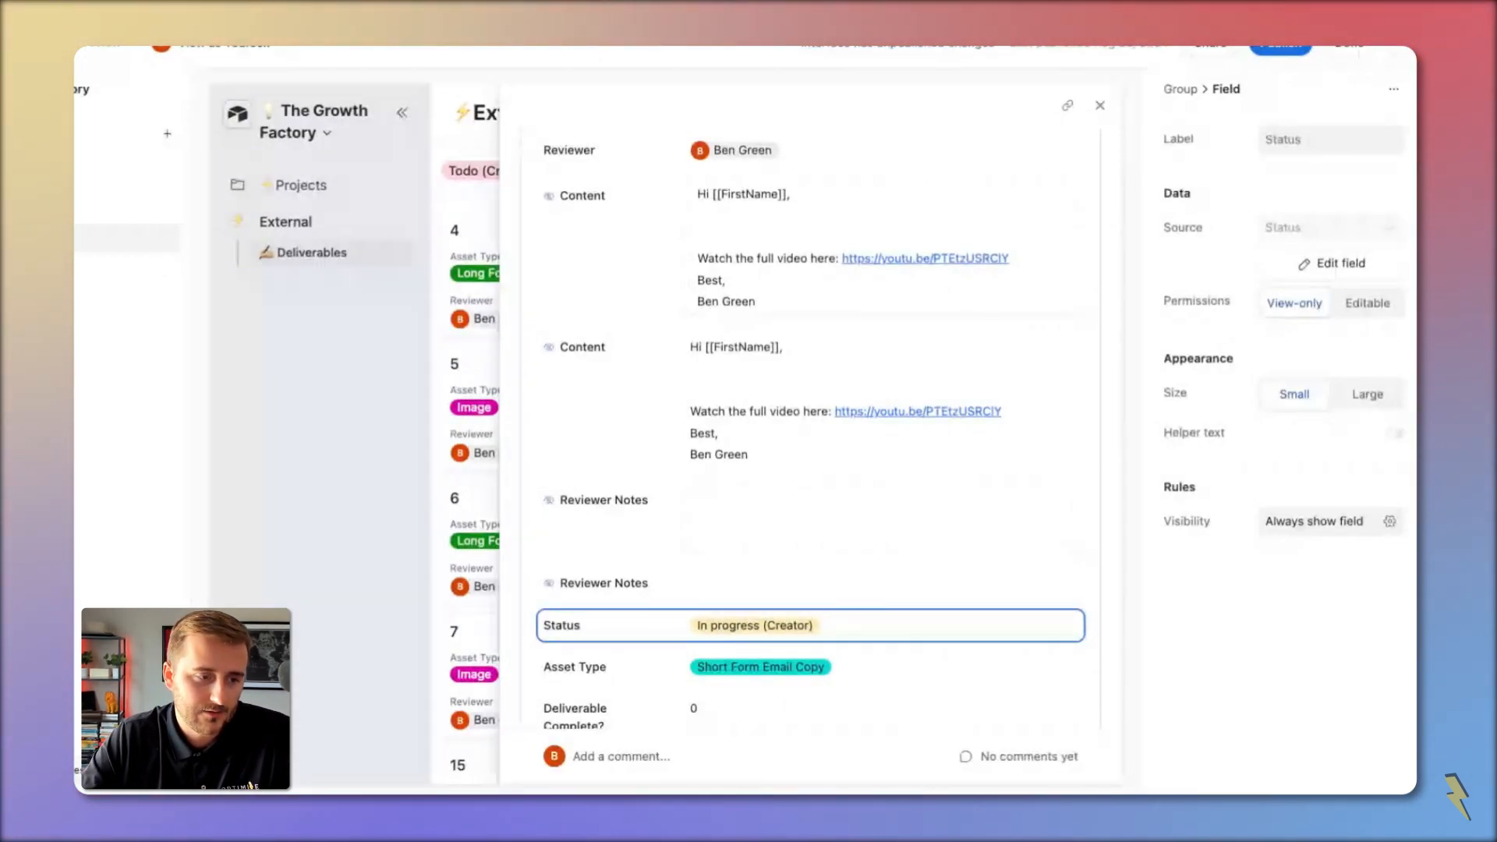
scroll(741, 343, up, 3)
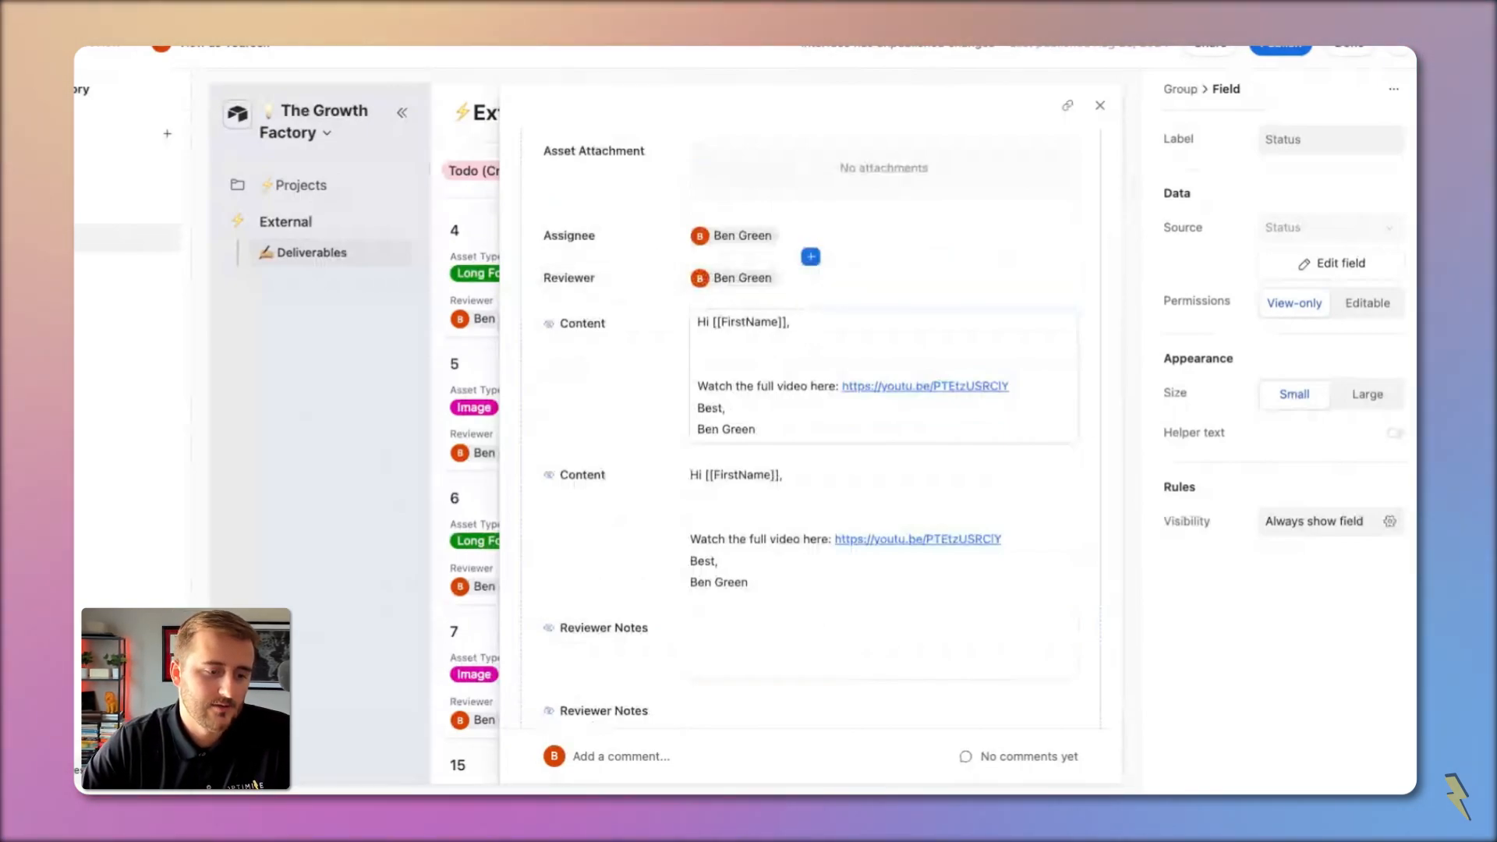
scroll(811, 257, up, 3)
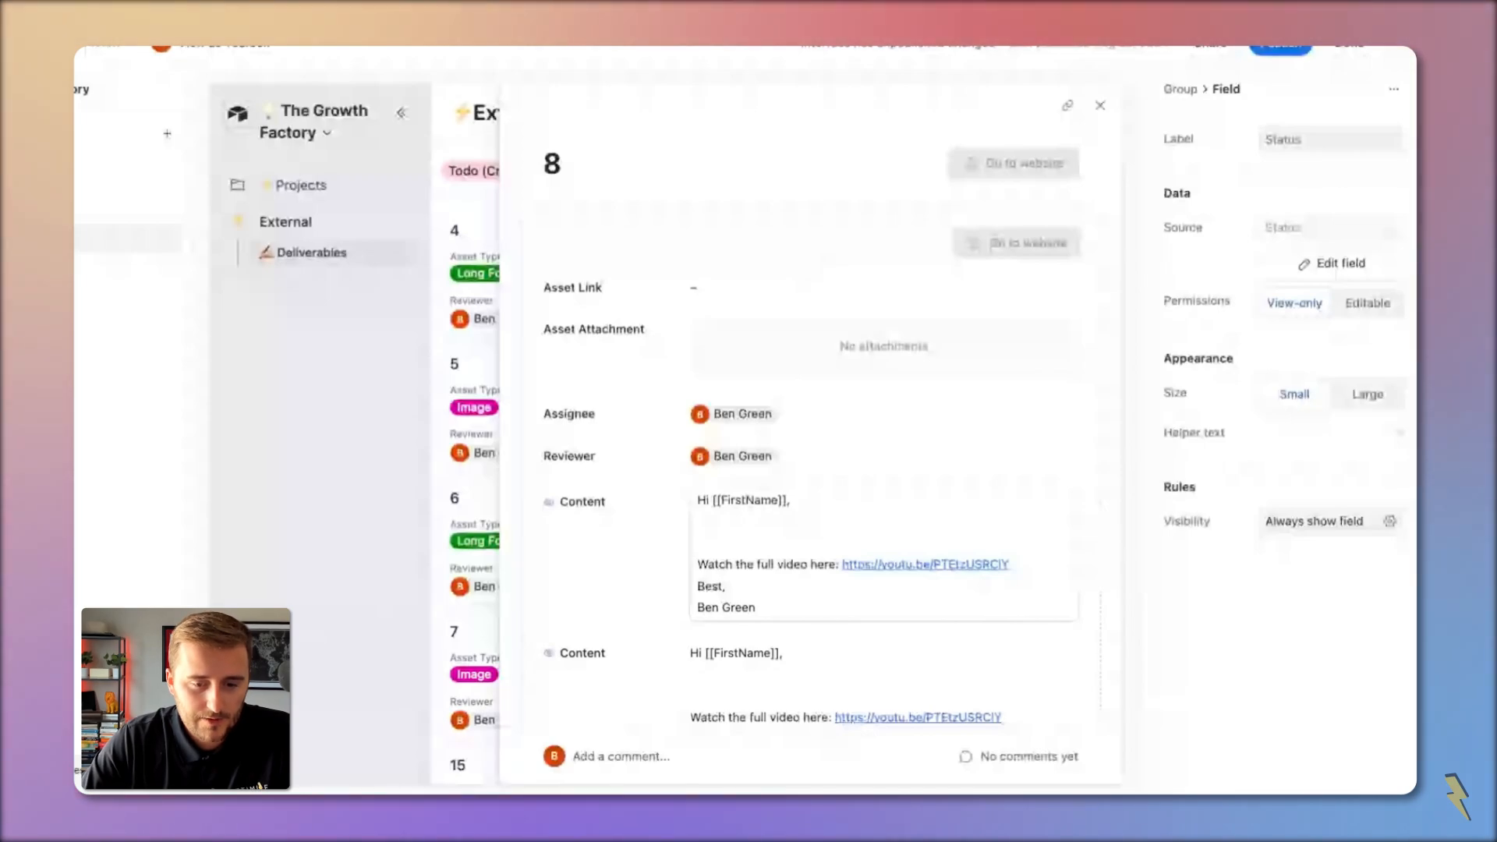
click(1018, 242)
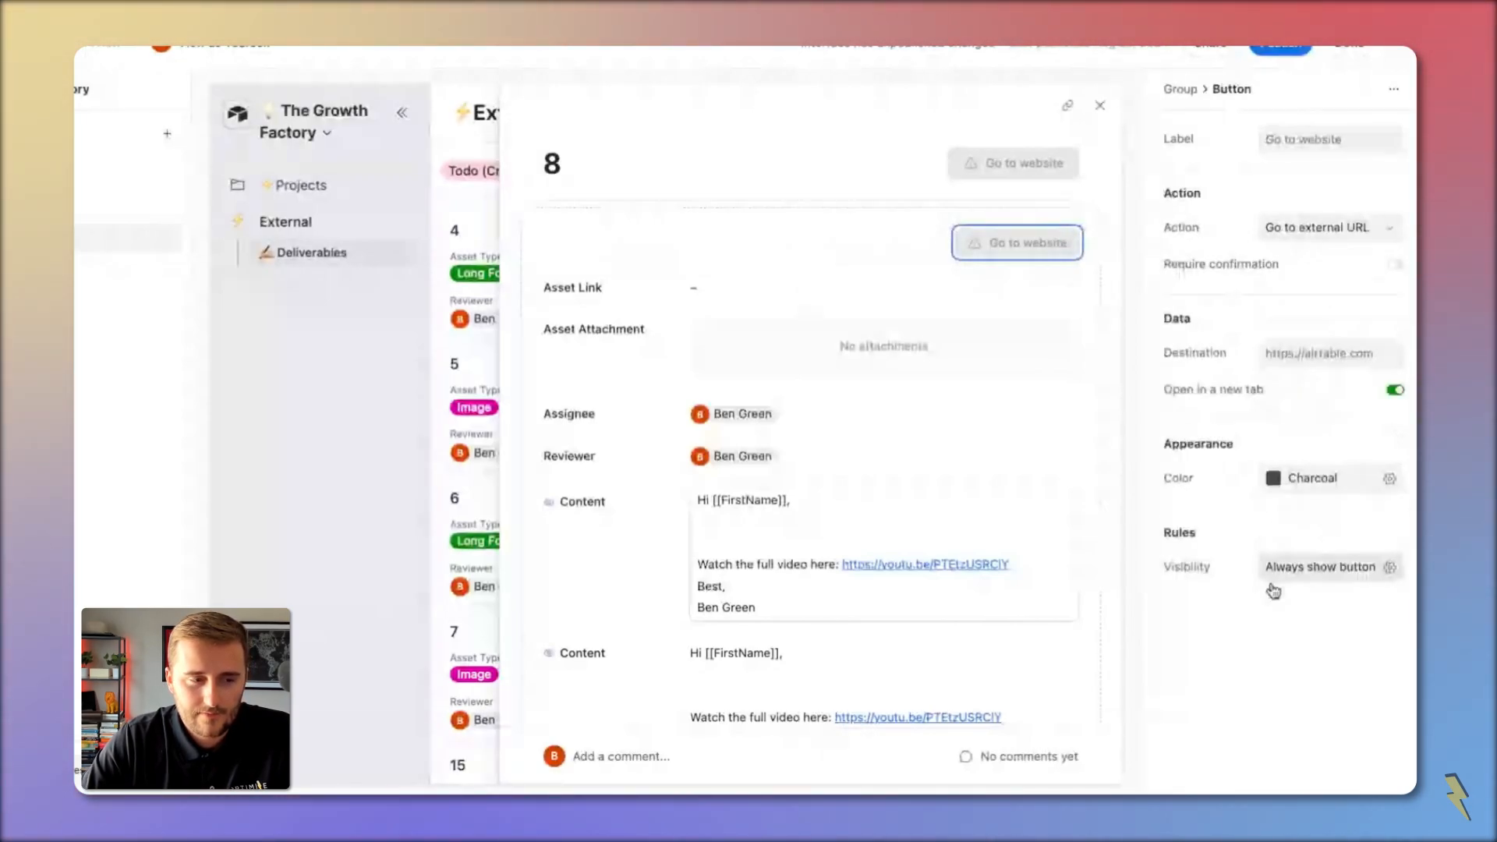
Step: Set the action of the button beside the record title to Update record
click(1014, 163)
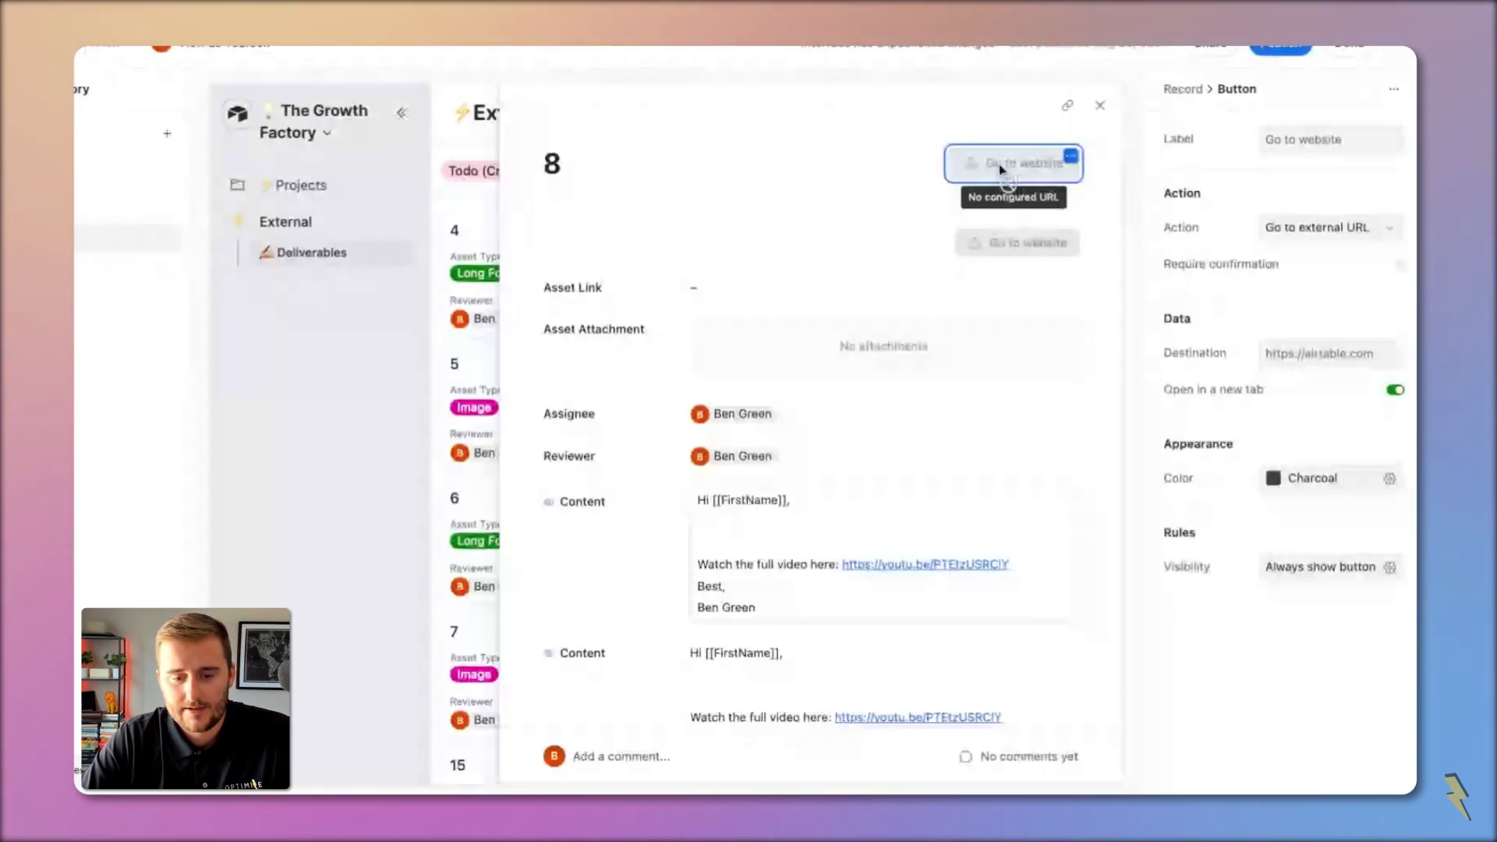
click(1328, 242)
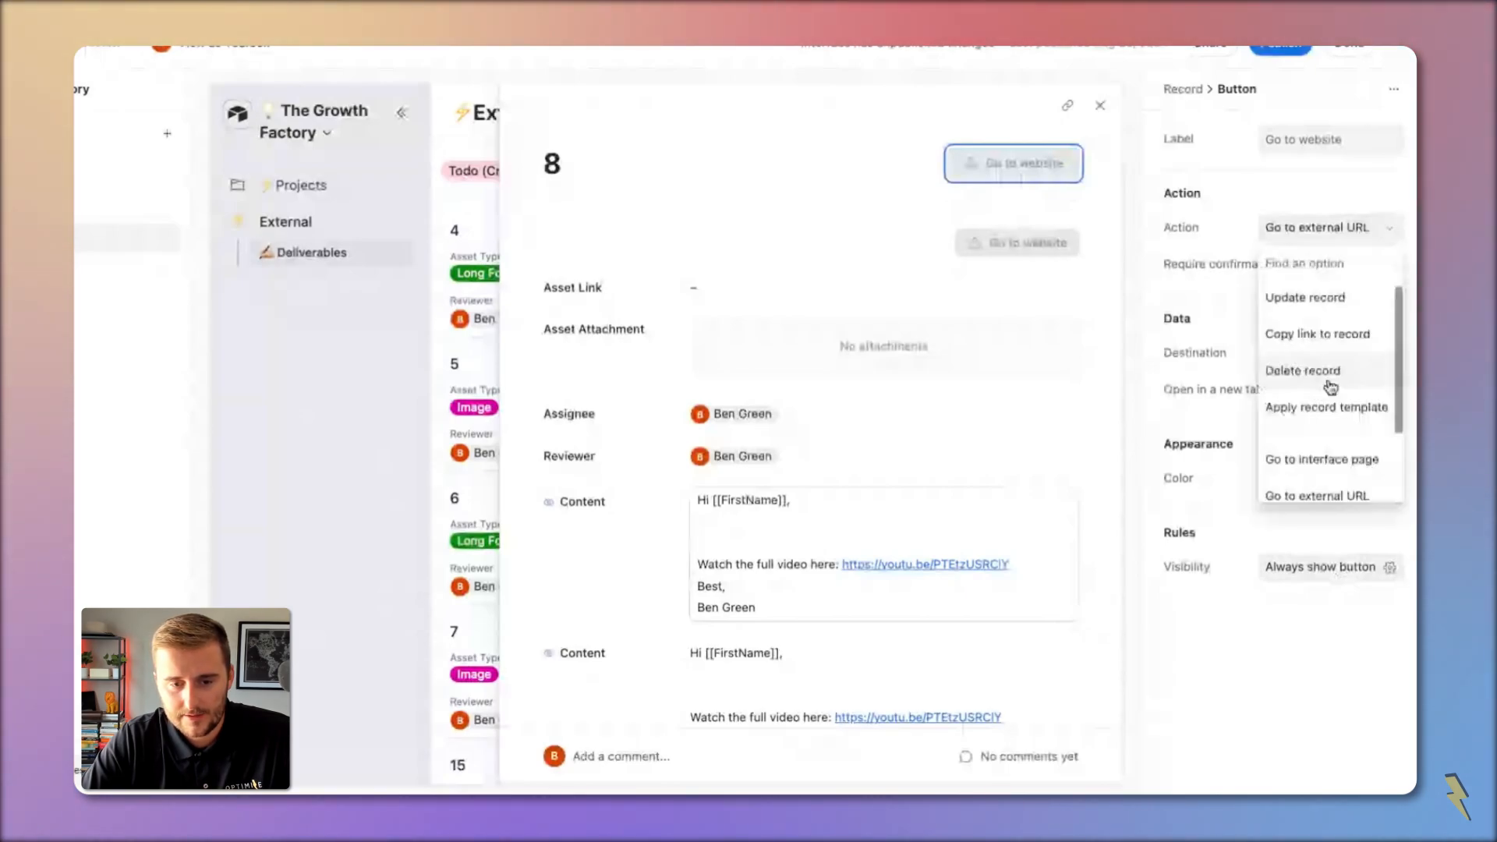
click(1282, 300)
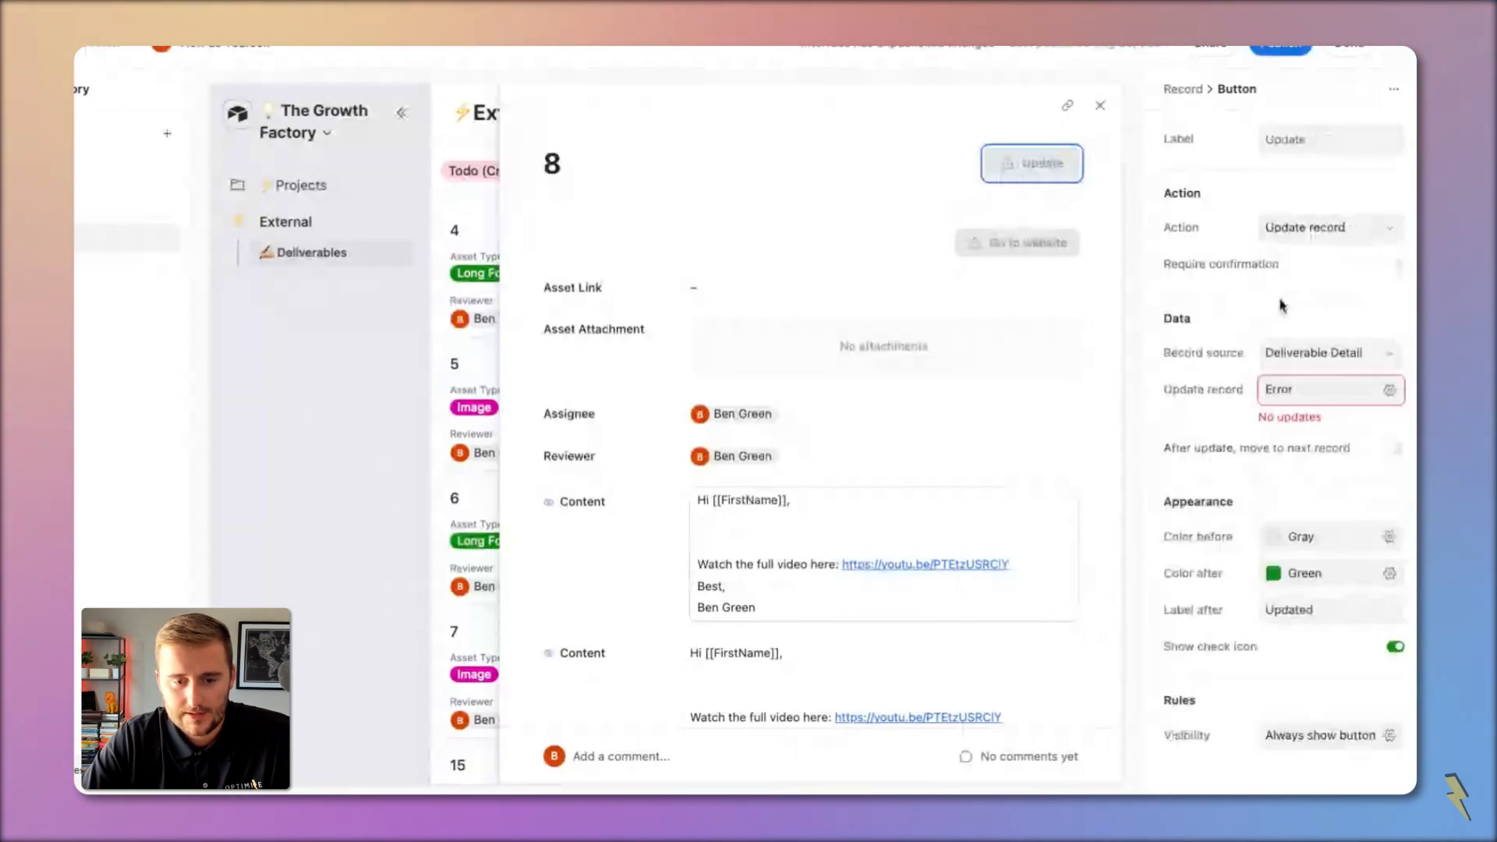
Step: Configure the button's record update to set Status to In review (Reviewer)
click(1325, 396)
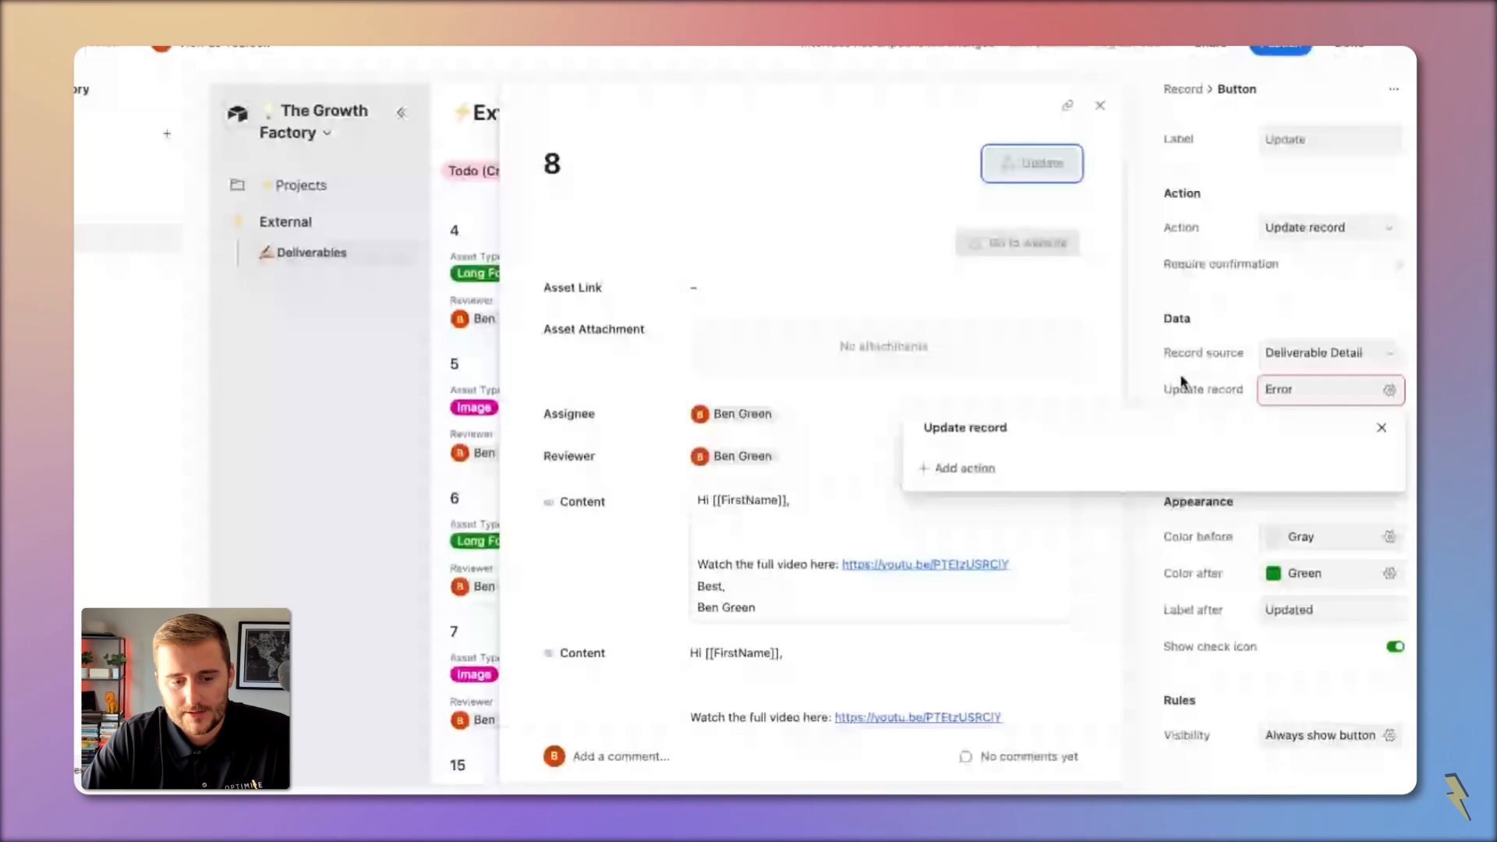
click(972, 467)
click(1030, 483)
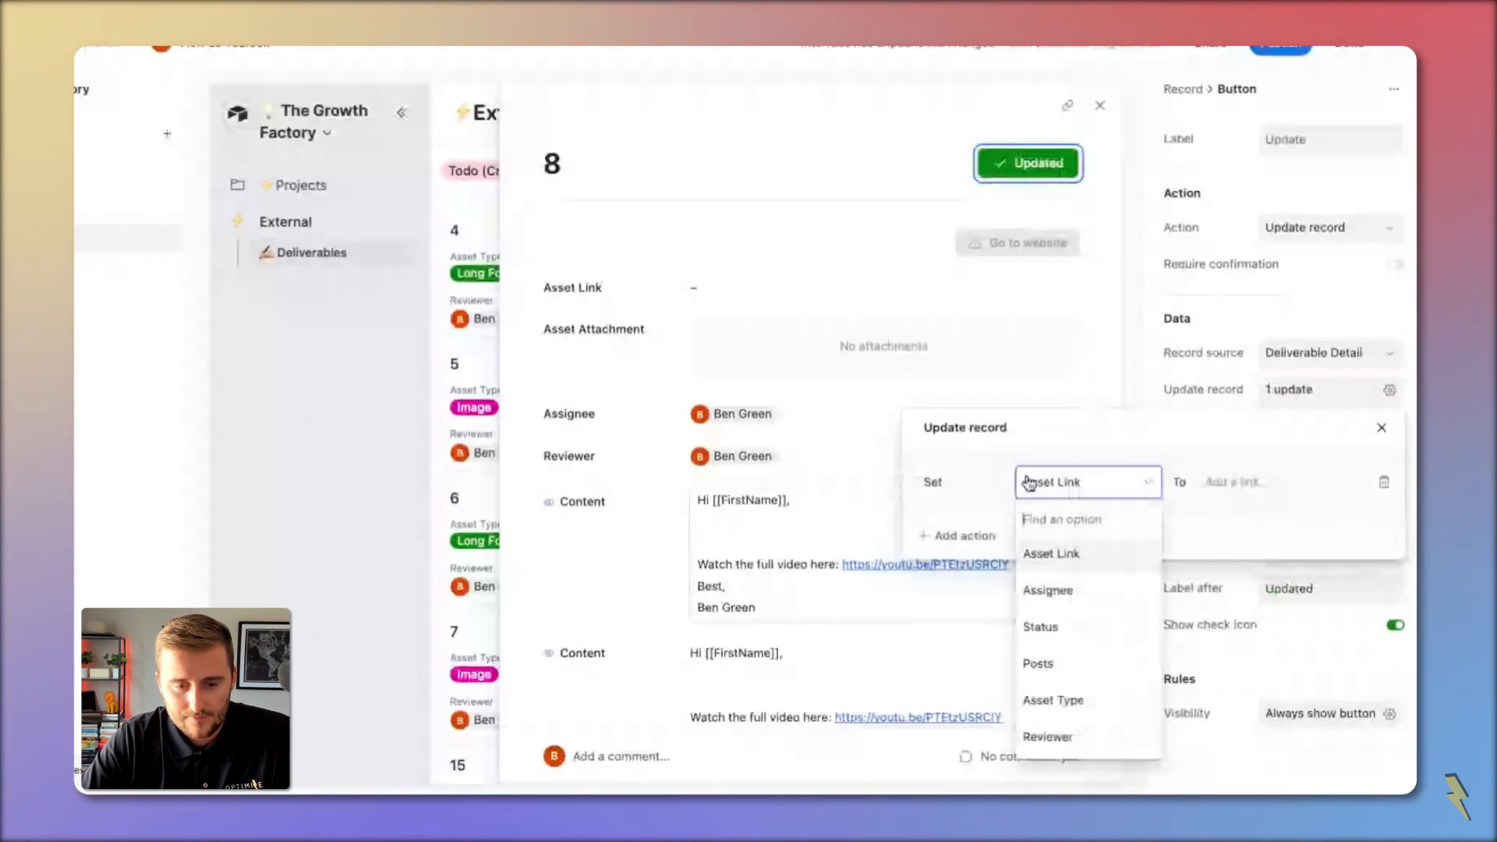
click(1040, 626)
click(1164, 479)
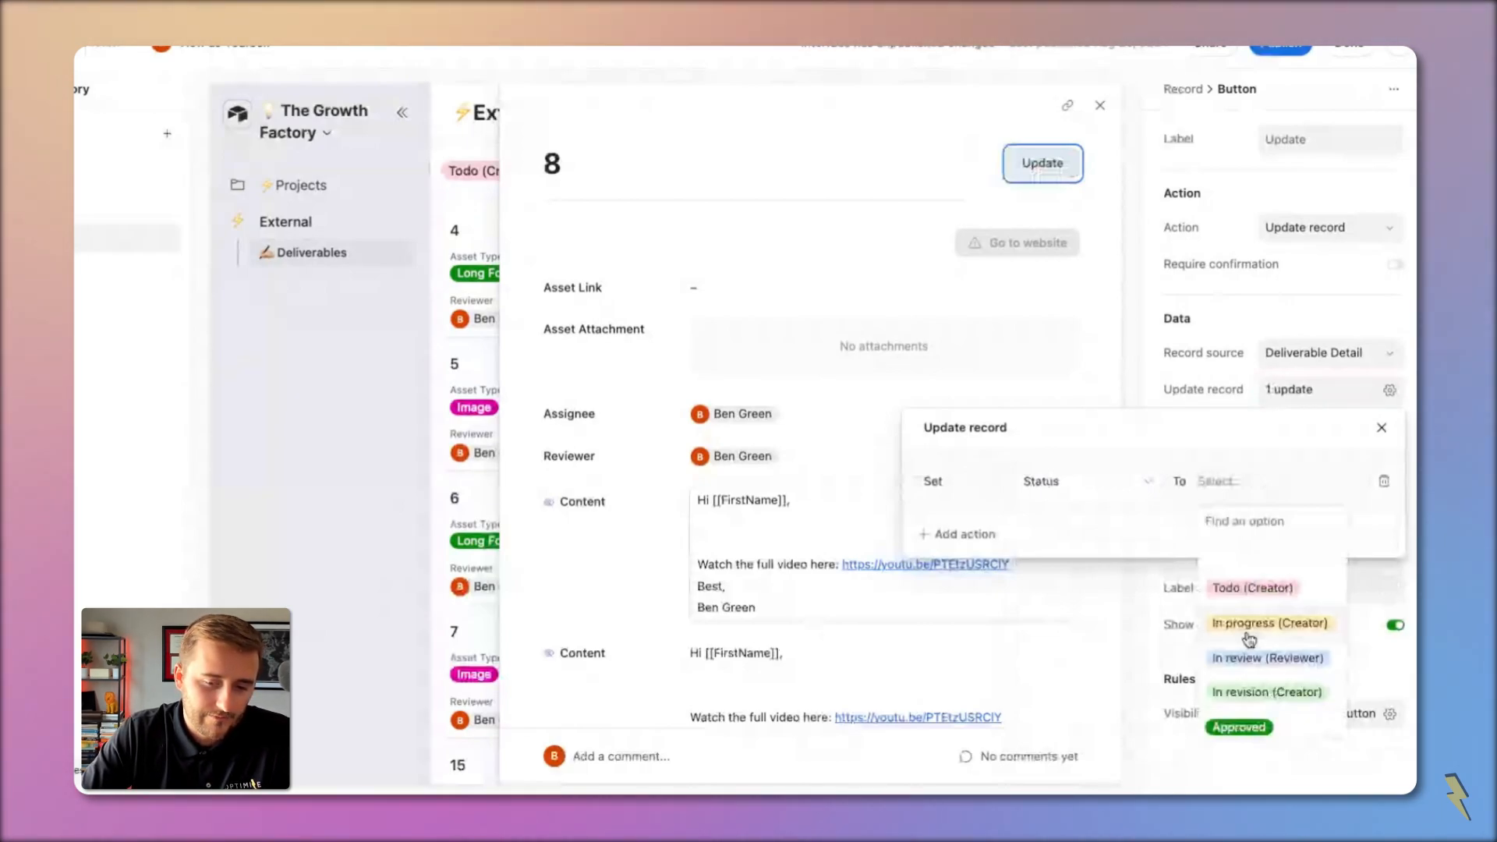
click(1259, 660)
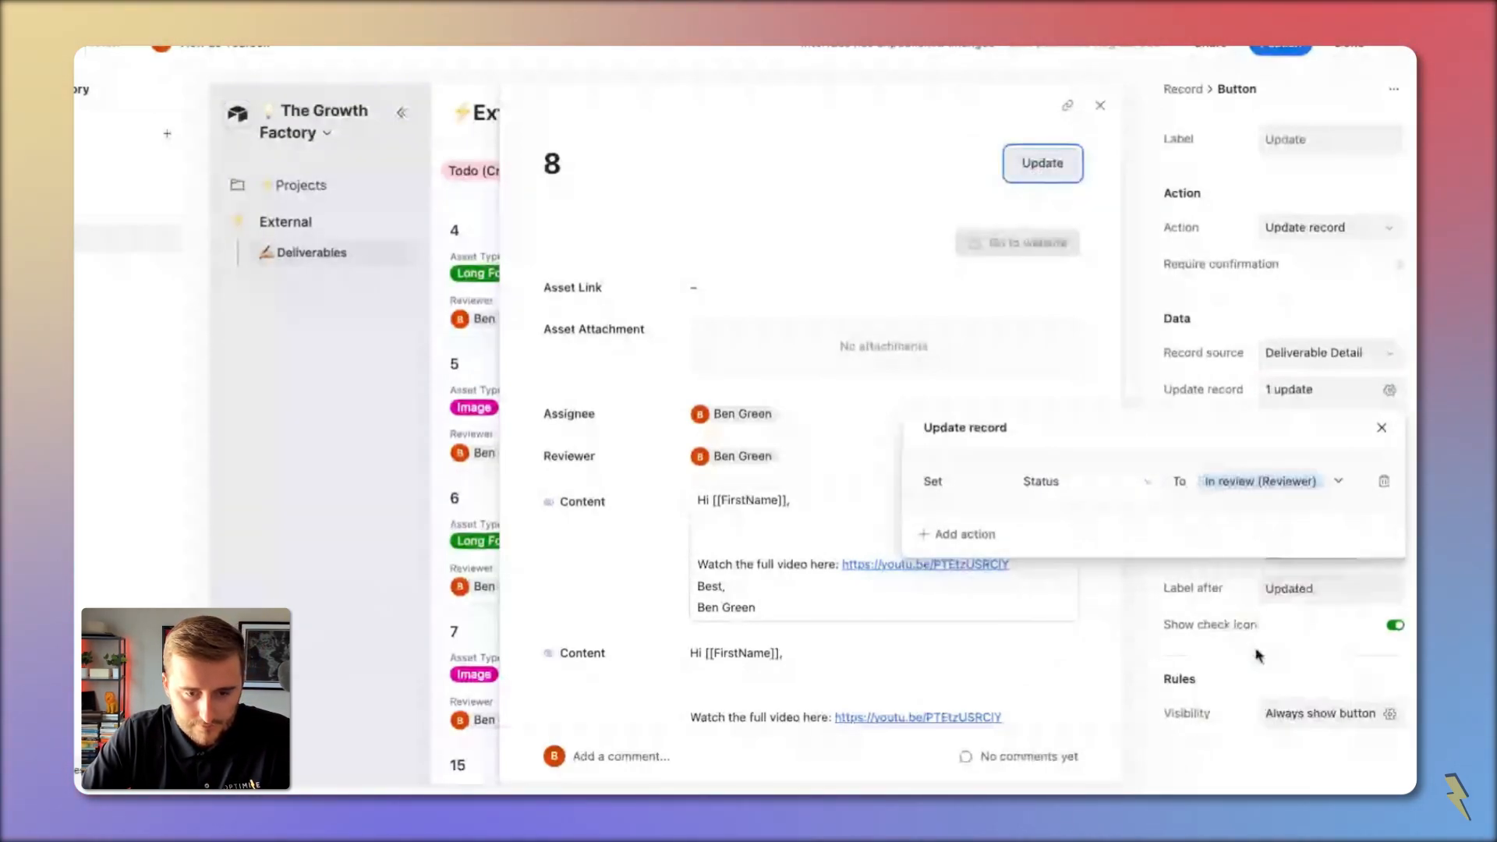
click(1218, 326)
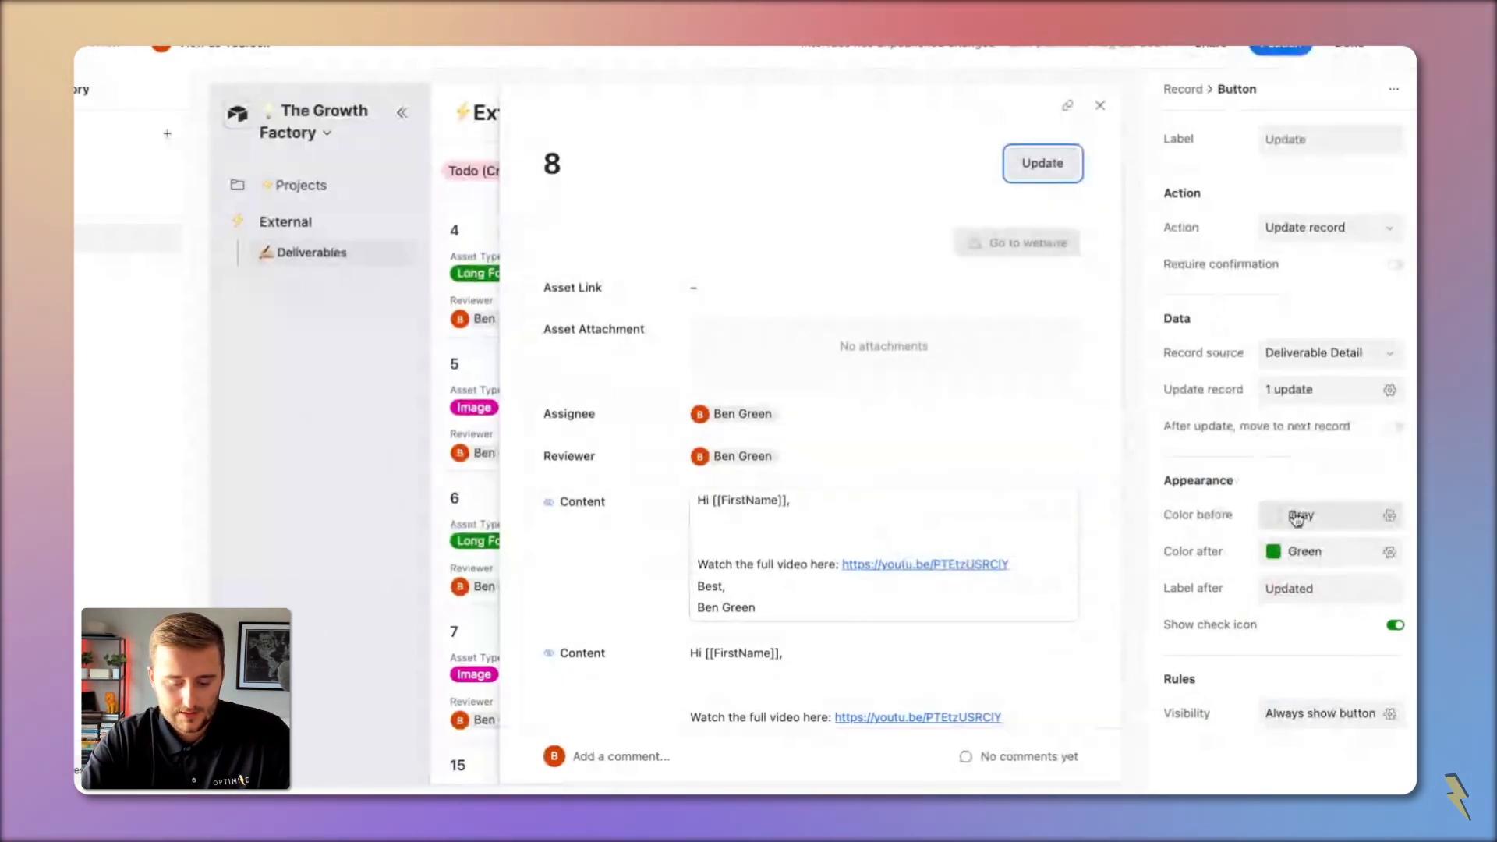
Step: Label the update button "Submit for review"
click(1297, 145)
text(Su)
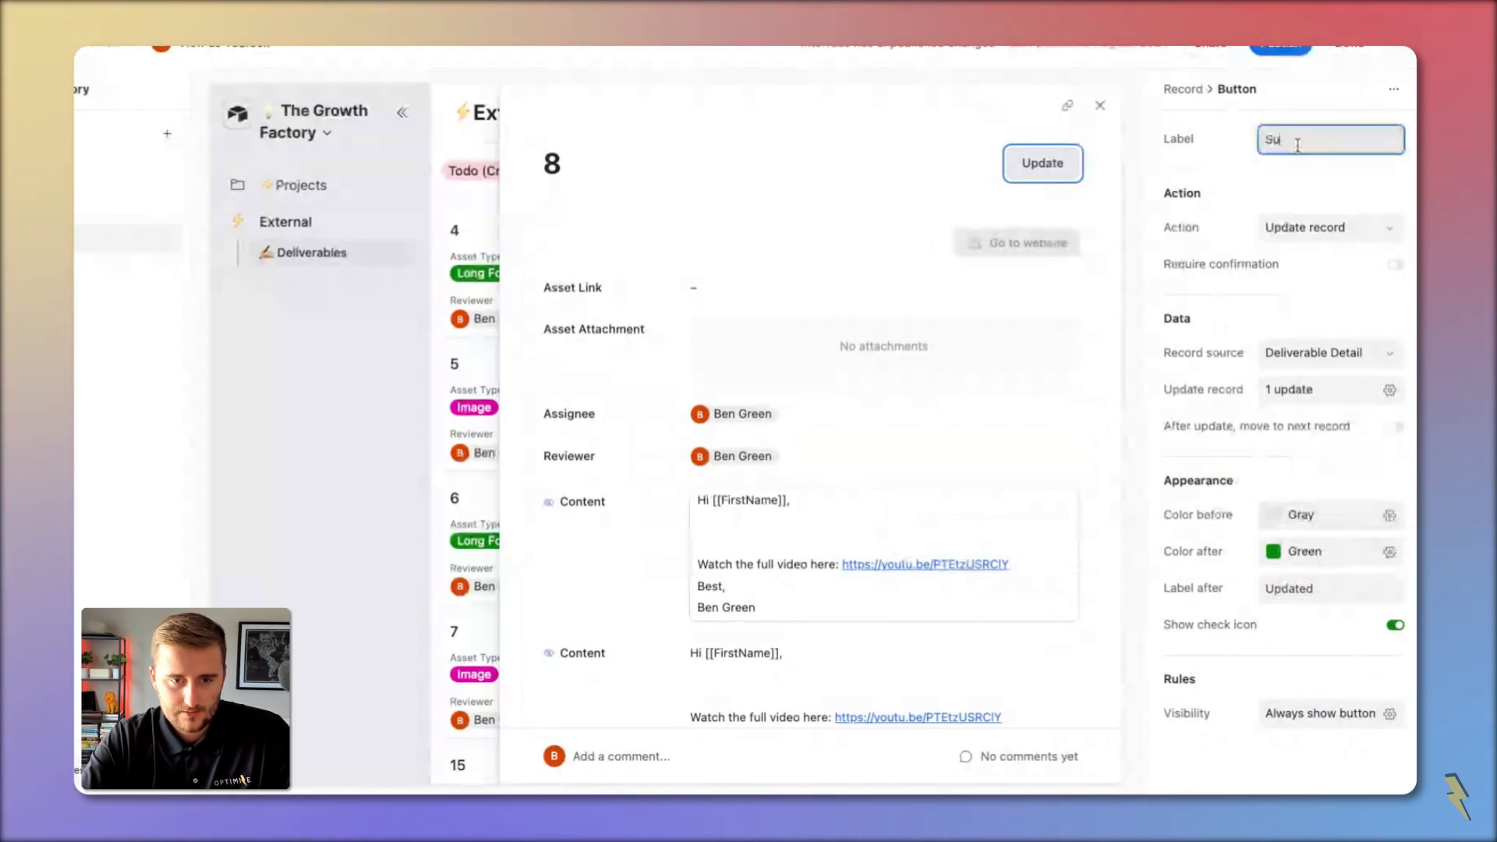
text(bmit f)
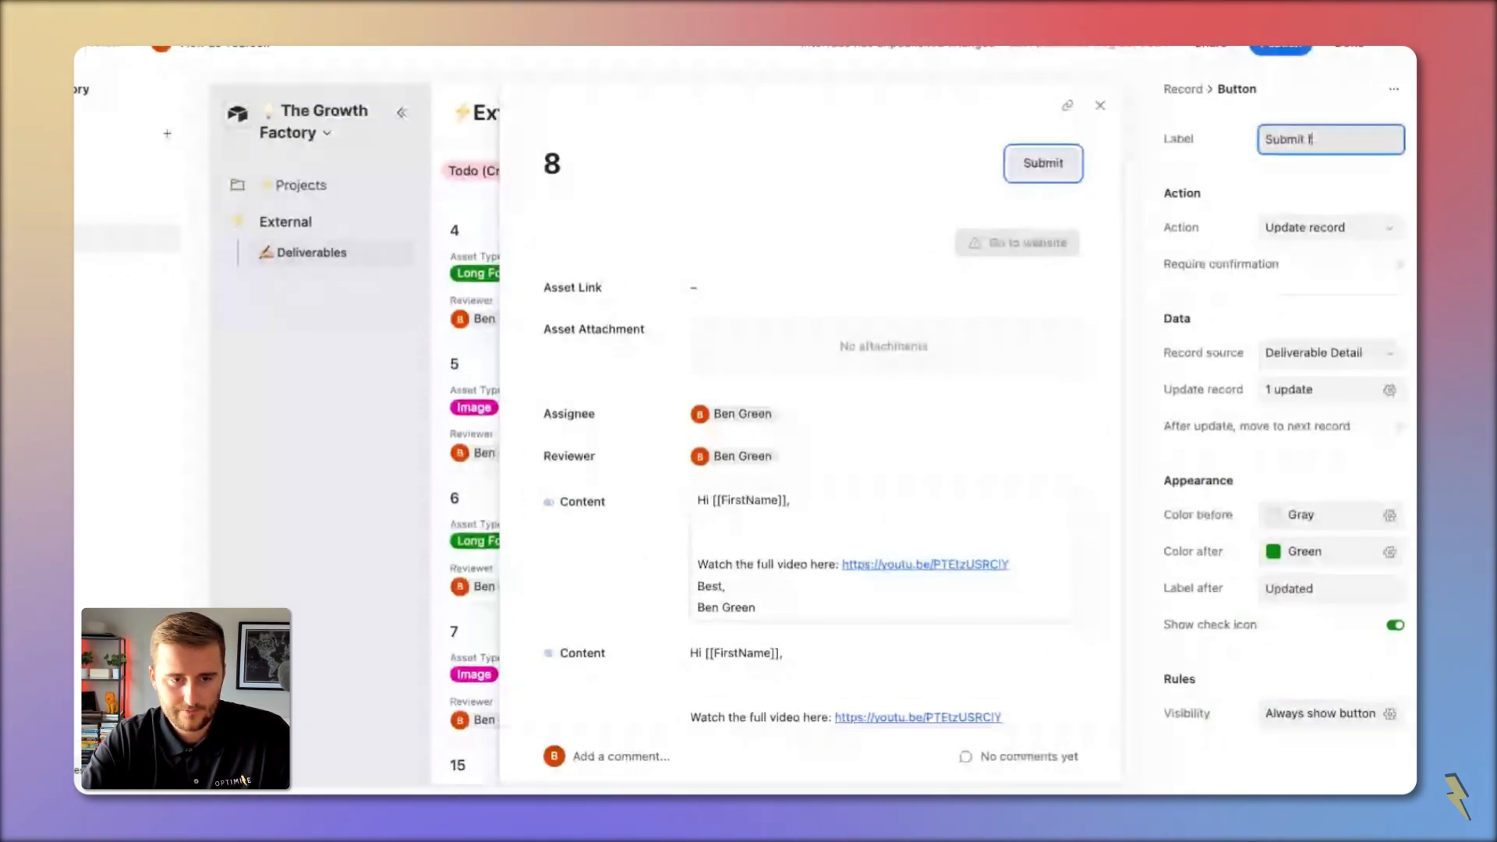
text(or review)
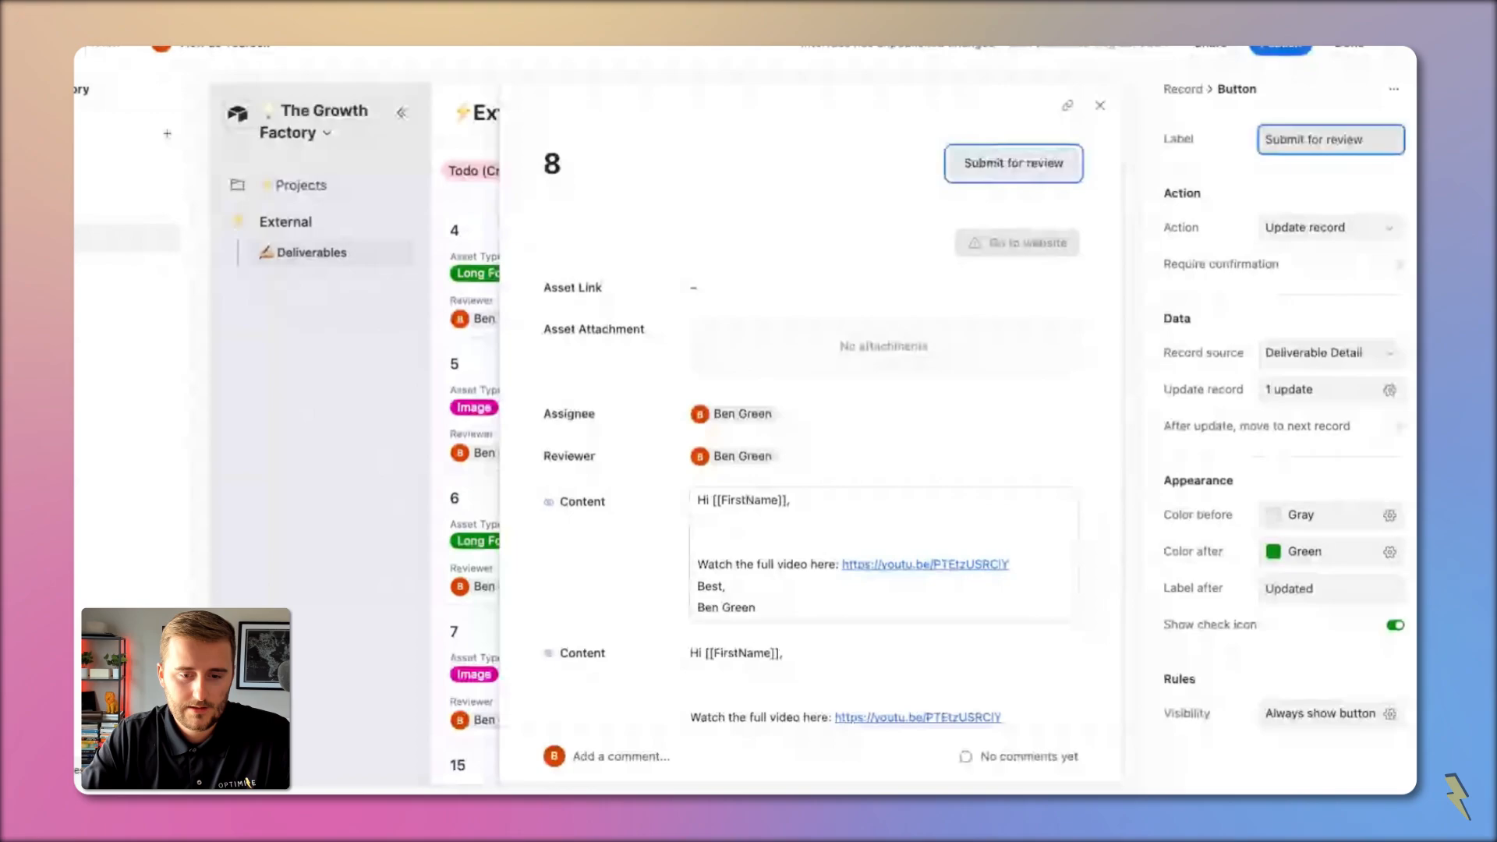
Step: Color the Submit for review button green before the update and gray after it
click(1348, 531)
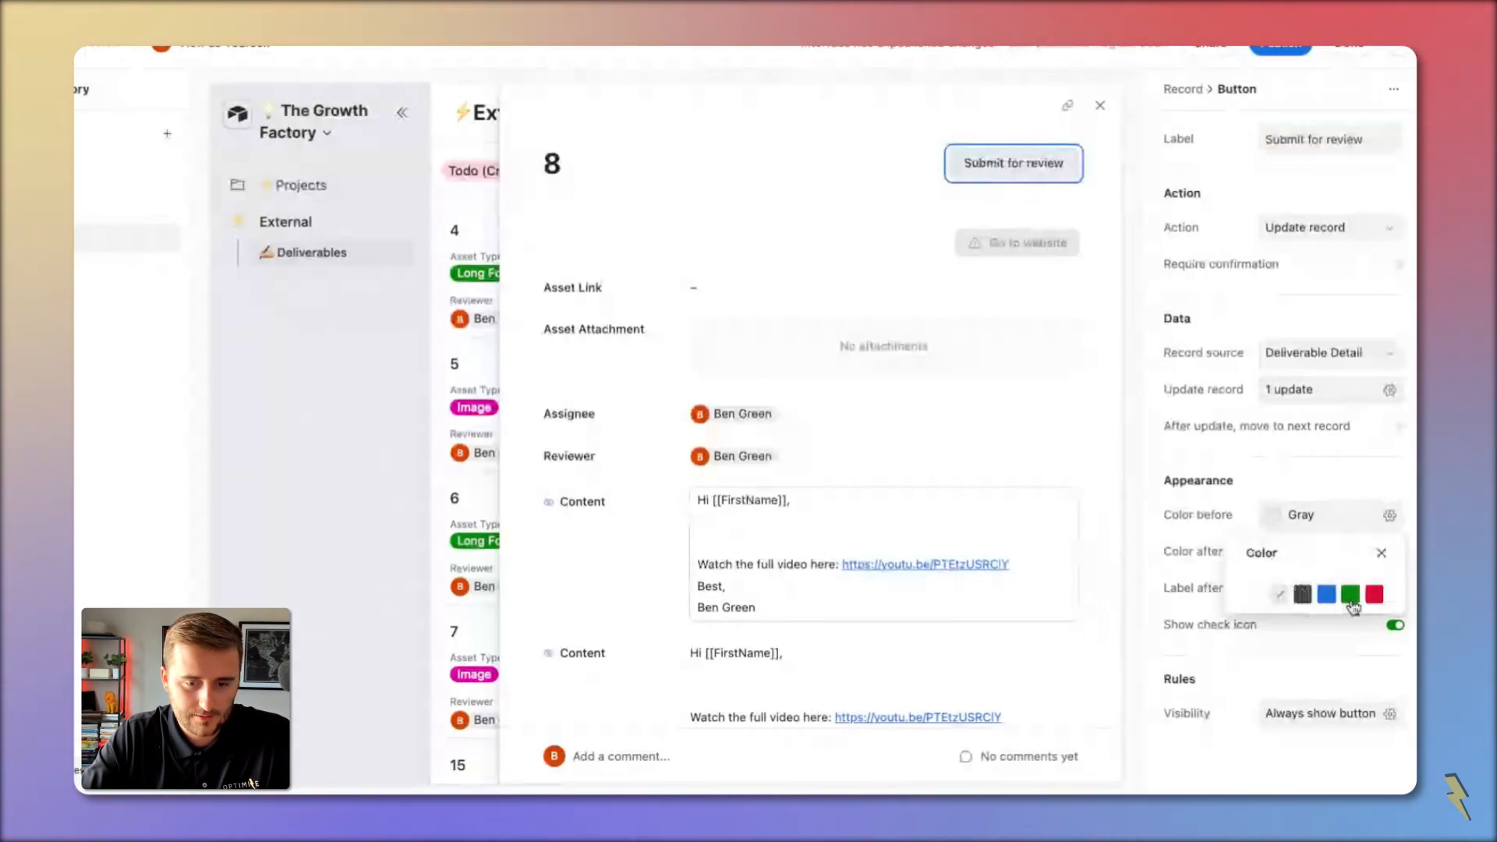
click(1351, 594)
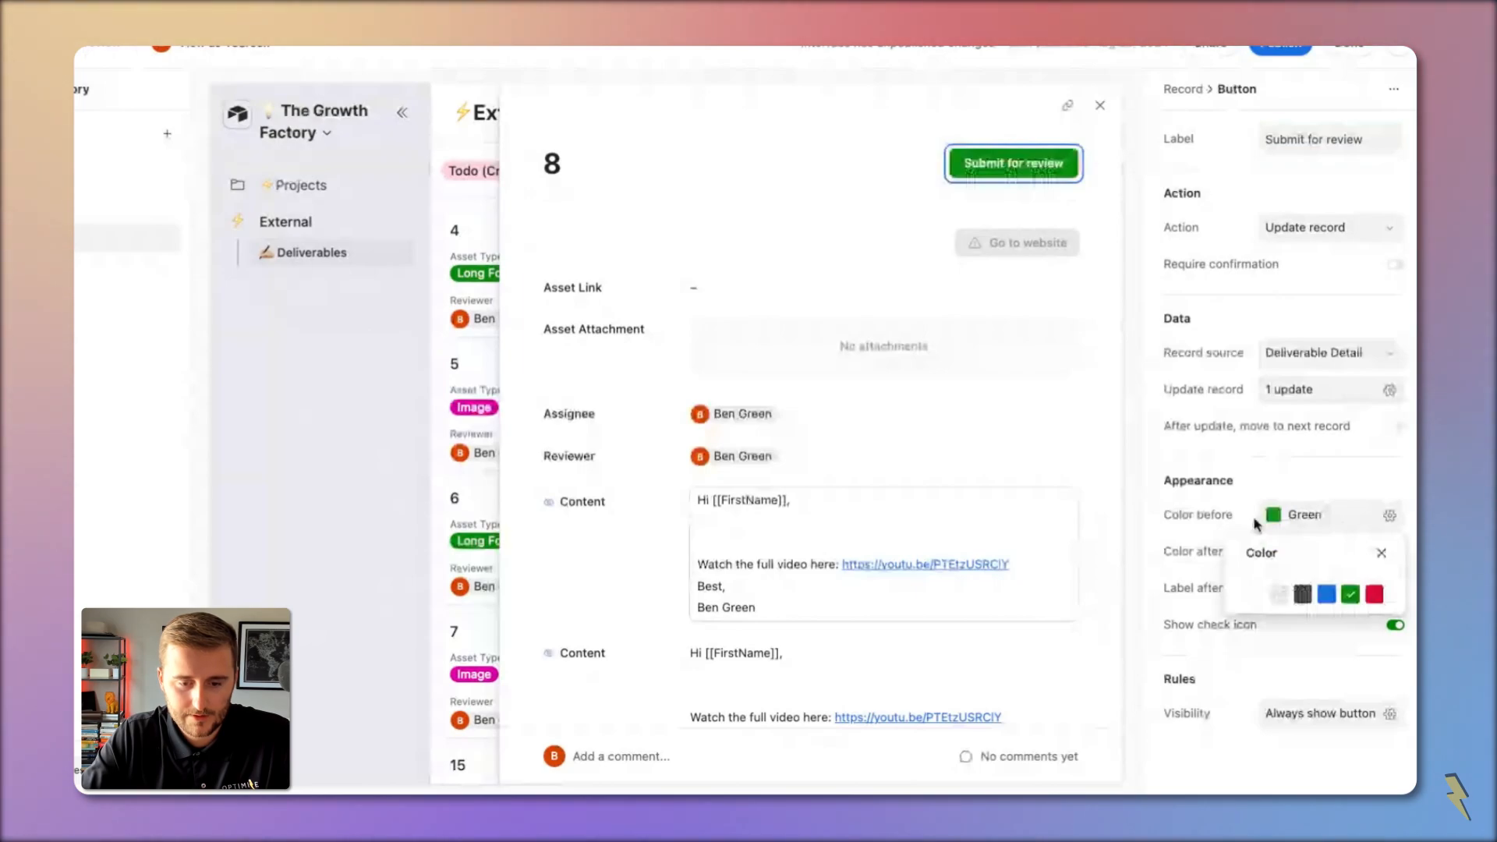
click(1317, 551)
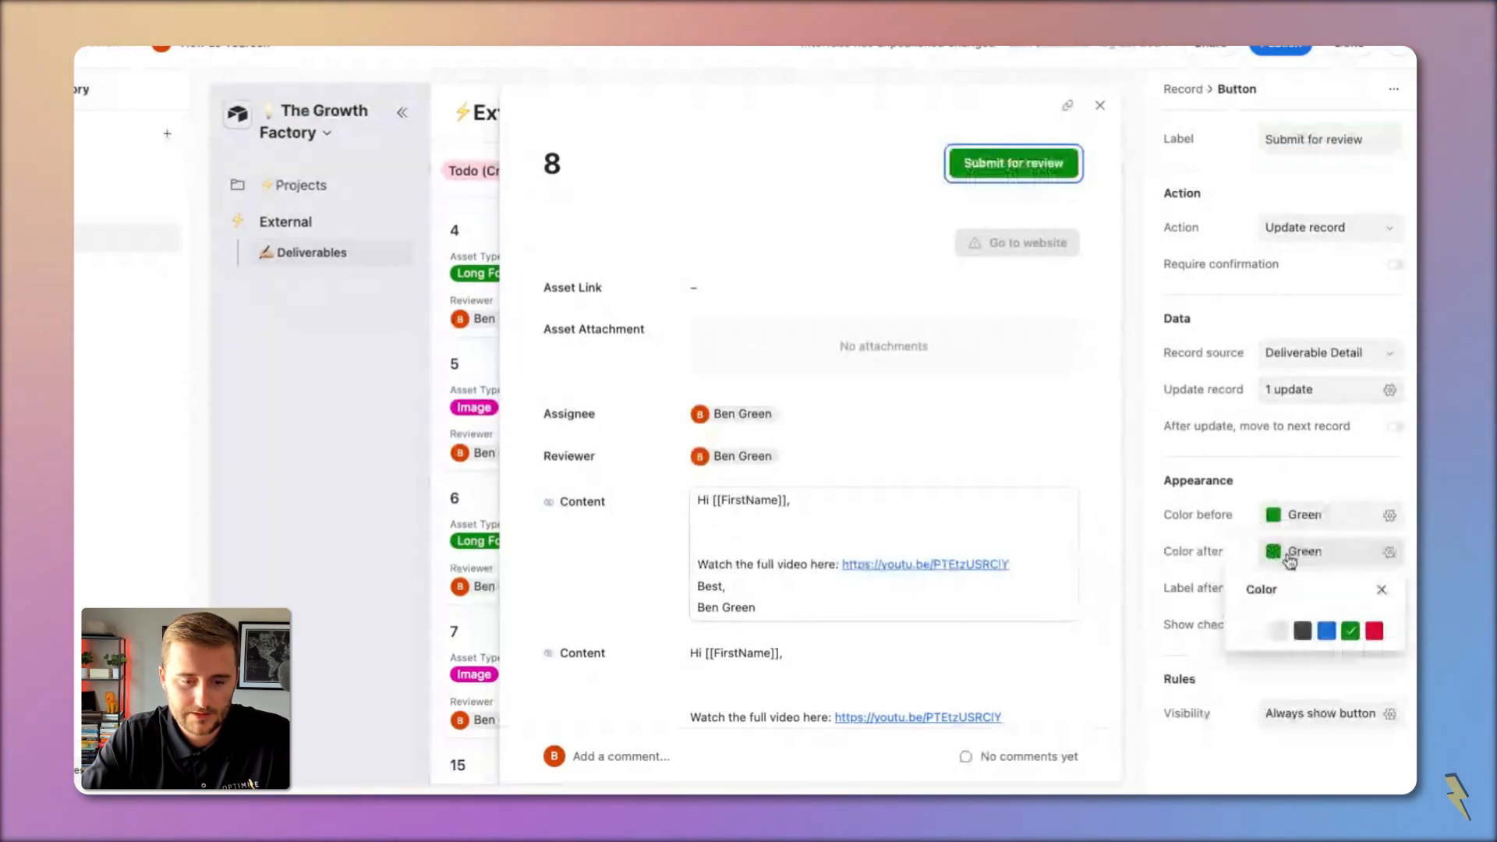
click(1279, 630)
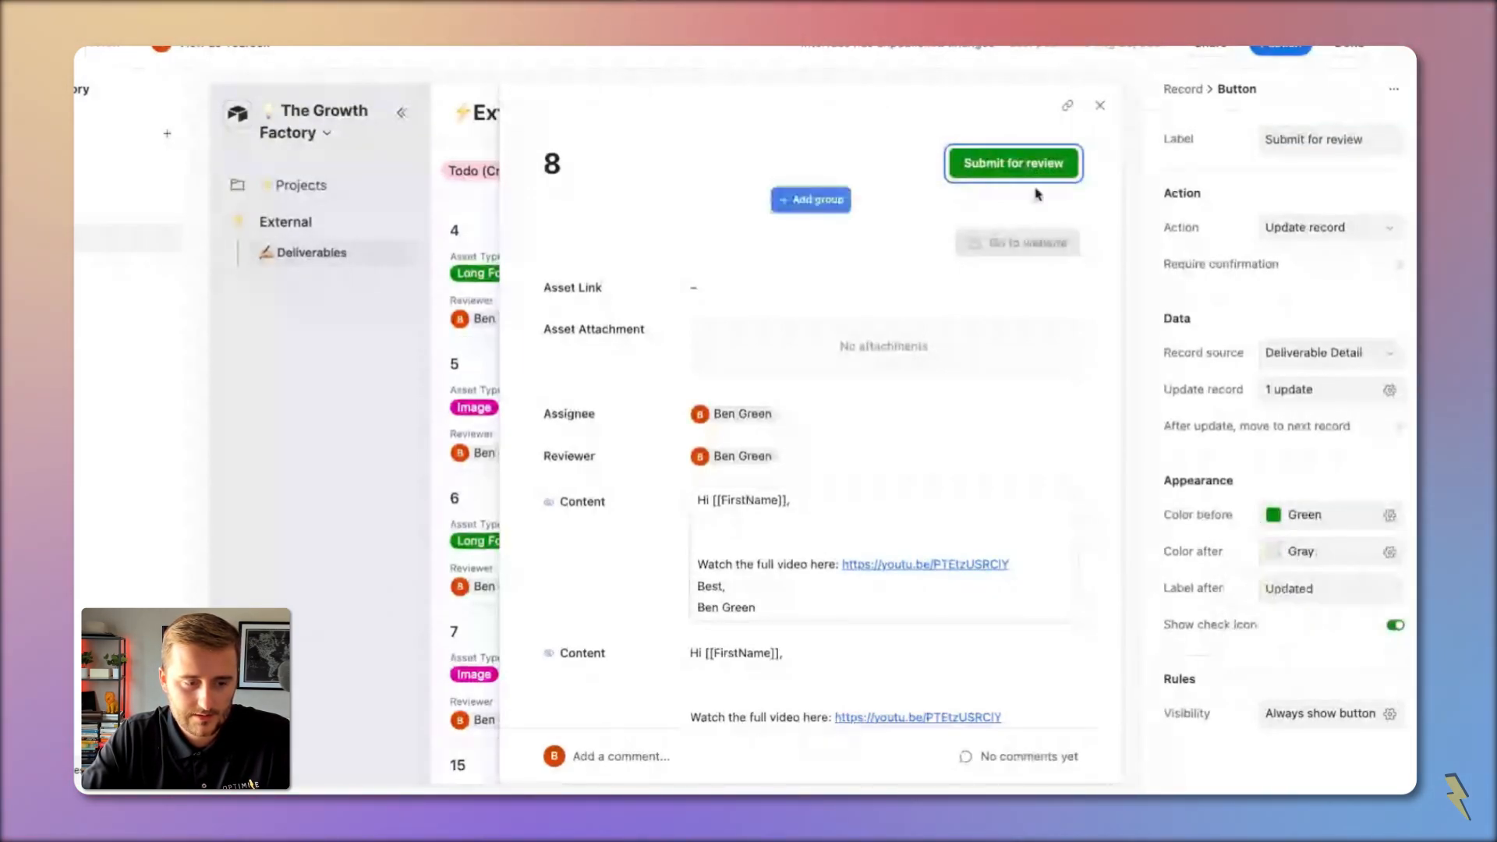
Step: Test the Submit for review button on record 8 and check the record's Status field
scroll(970, 403, down, 3)
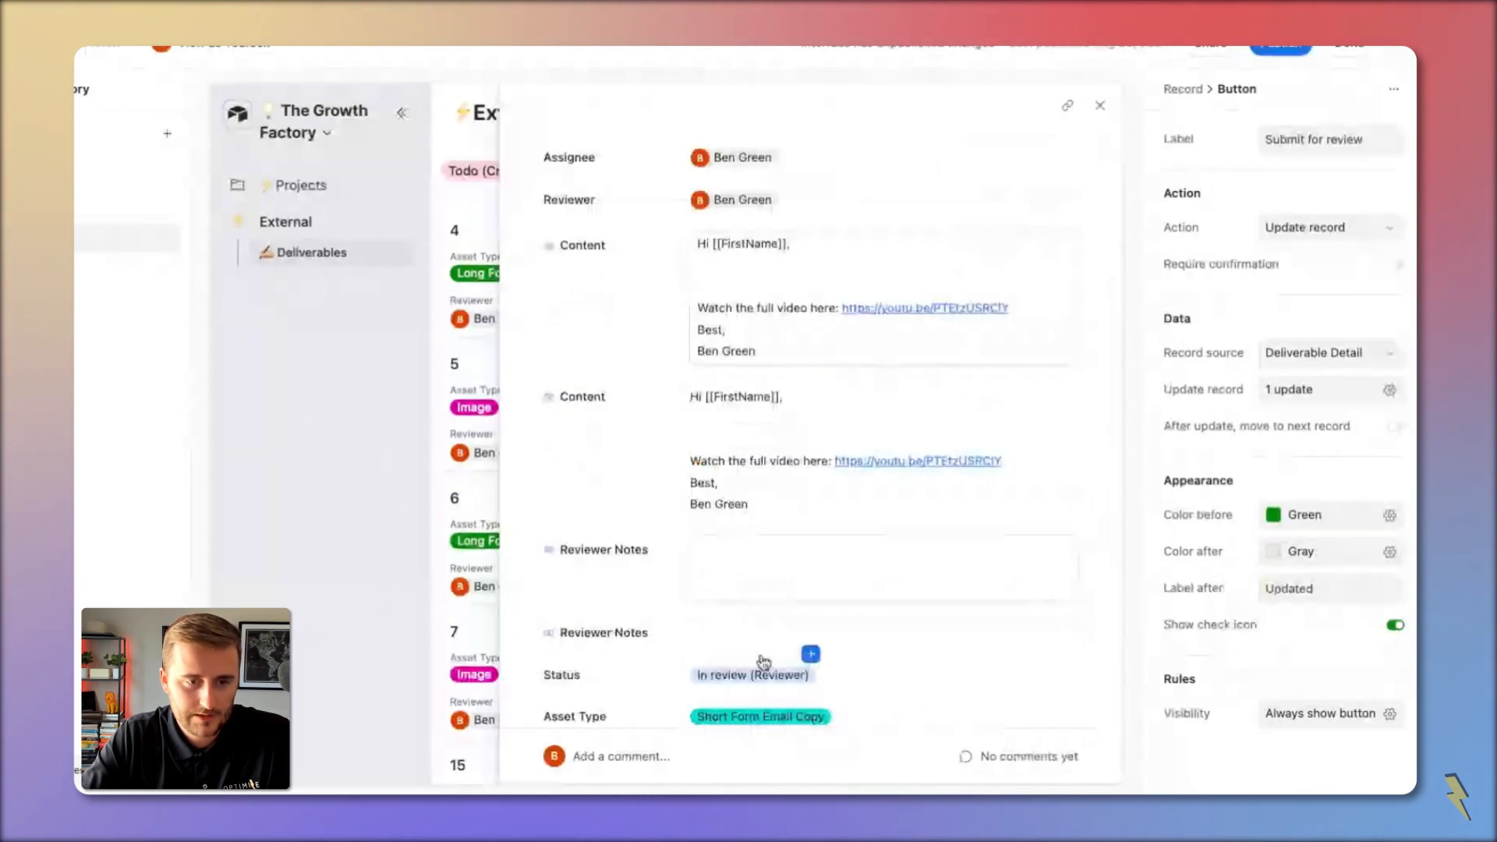
scroll(763, 661, up, 2)
scroll(975, 312, up, 2)
click(1032, 163)
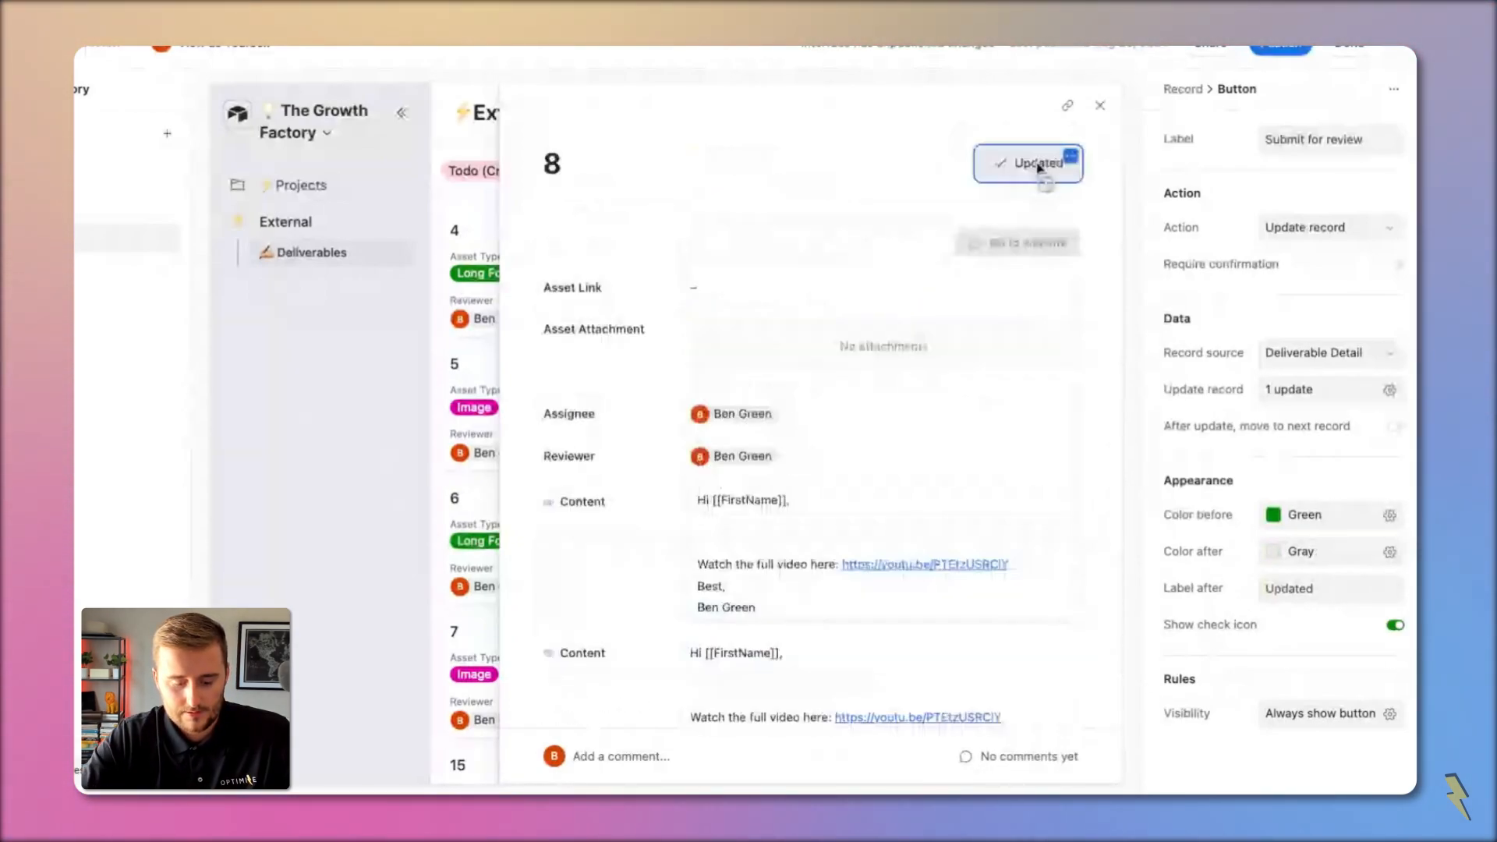
Step: Set the Submit for review button's after-update label to "Submitted"
double_click(1301, 588)
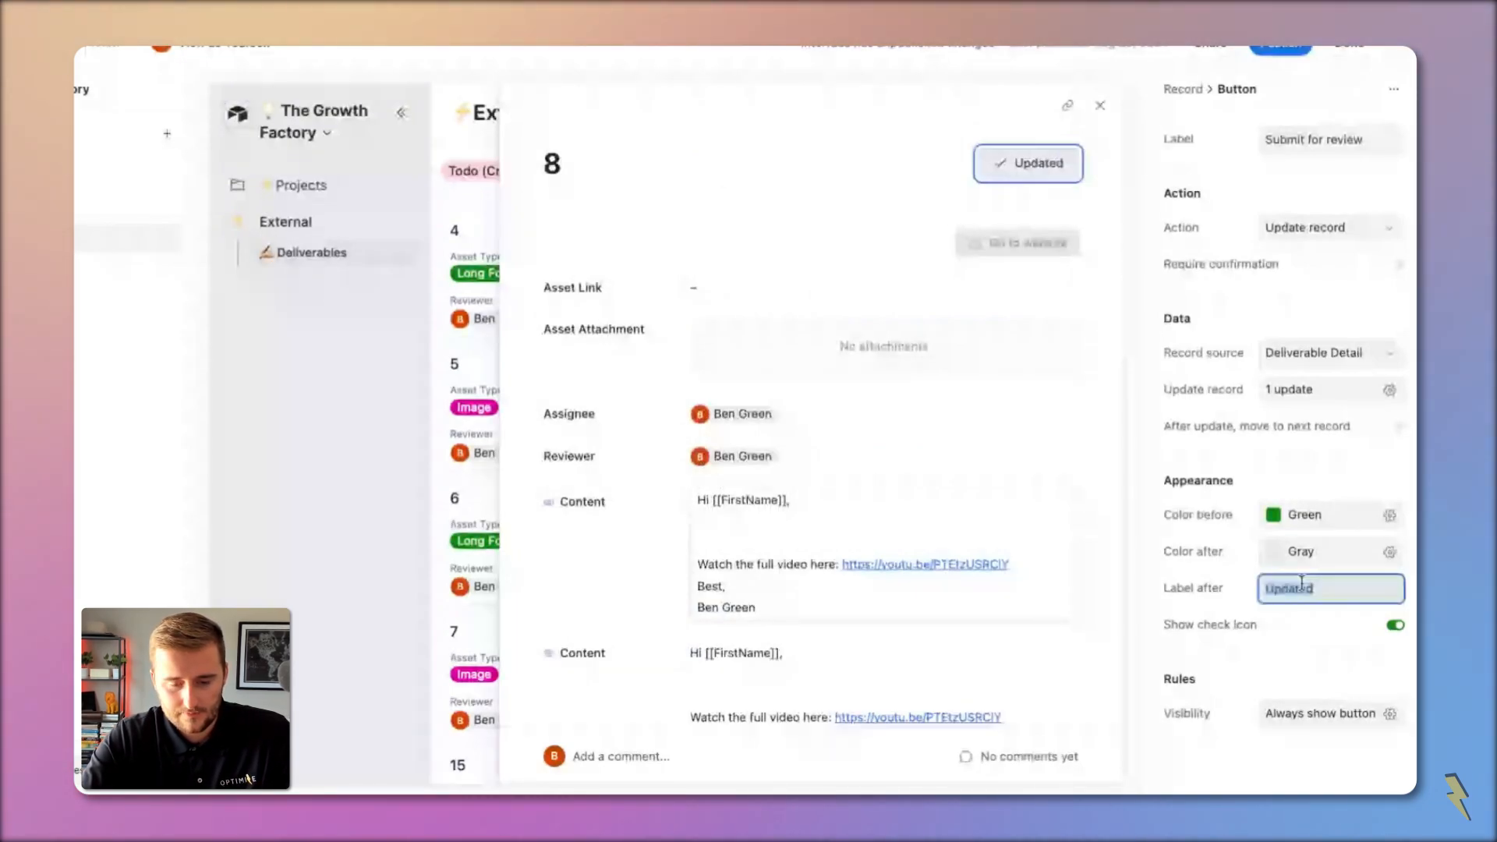
text(Submitte)
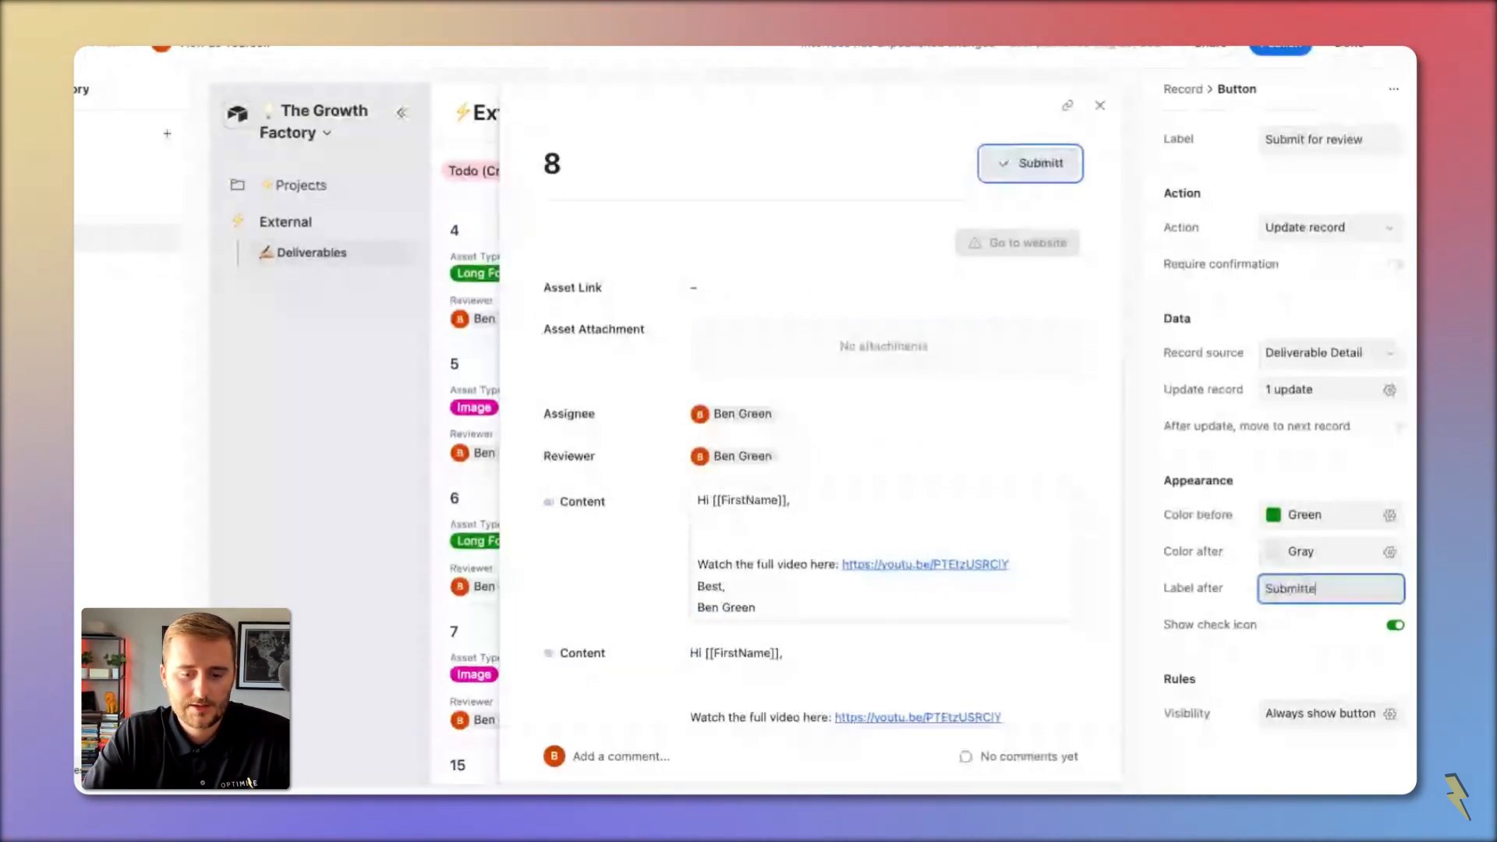
text(d)
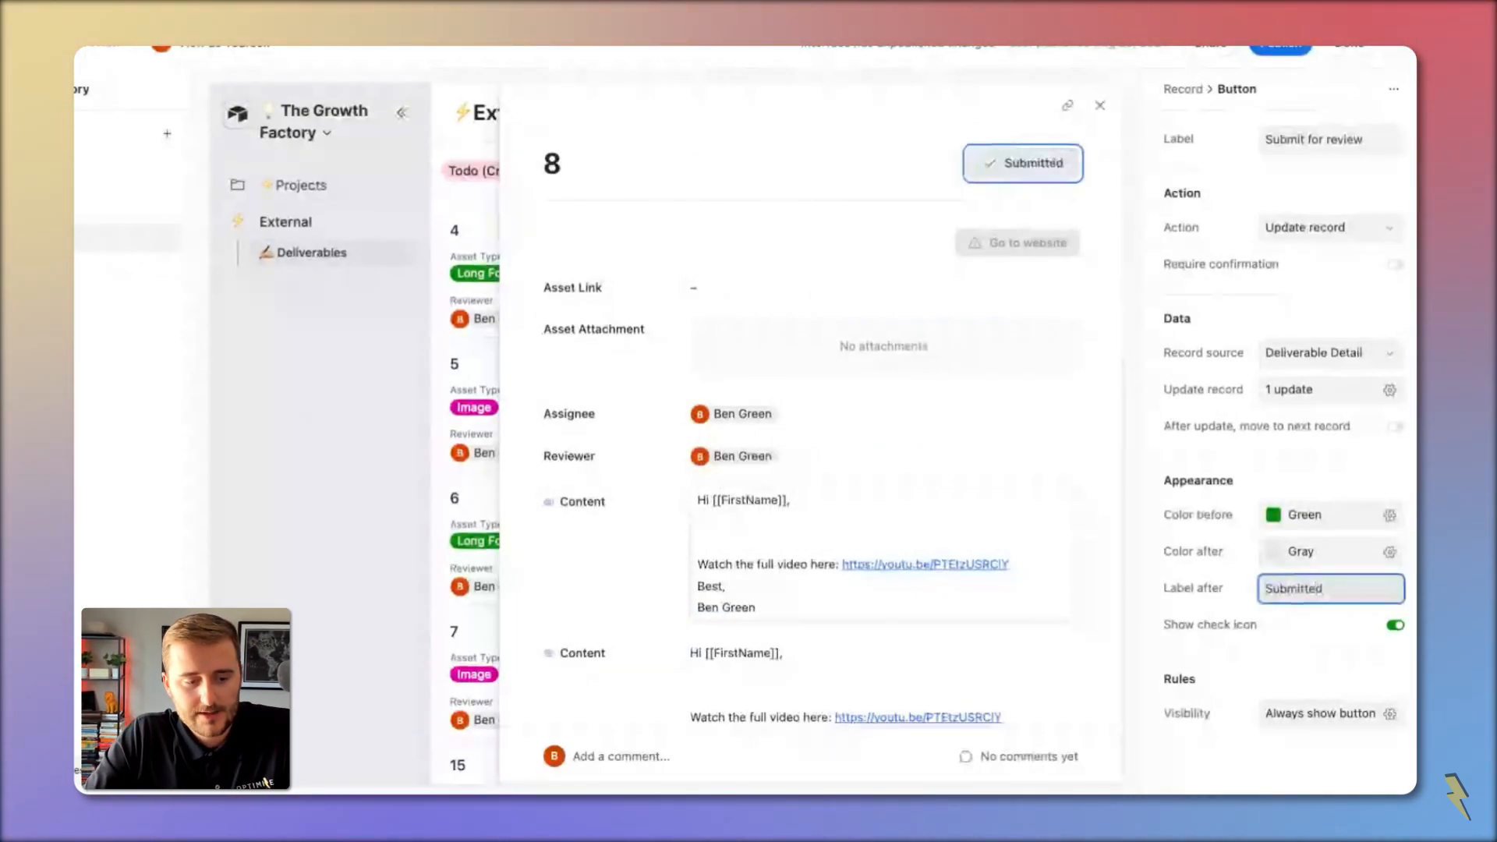
Step: Restrict the Submit for review button's visibility to records where Assignee is Current user
click(1298, 712)
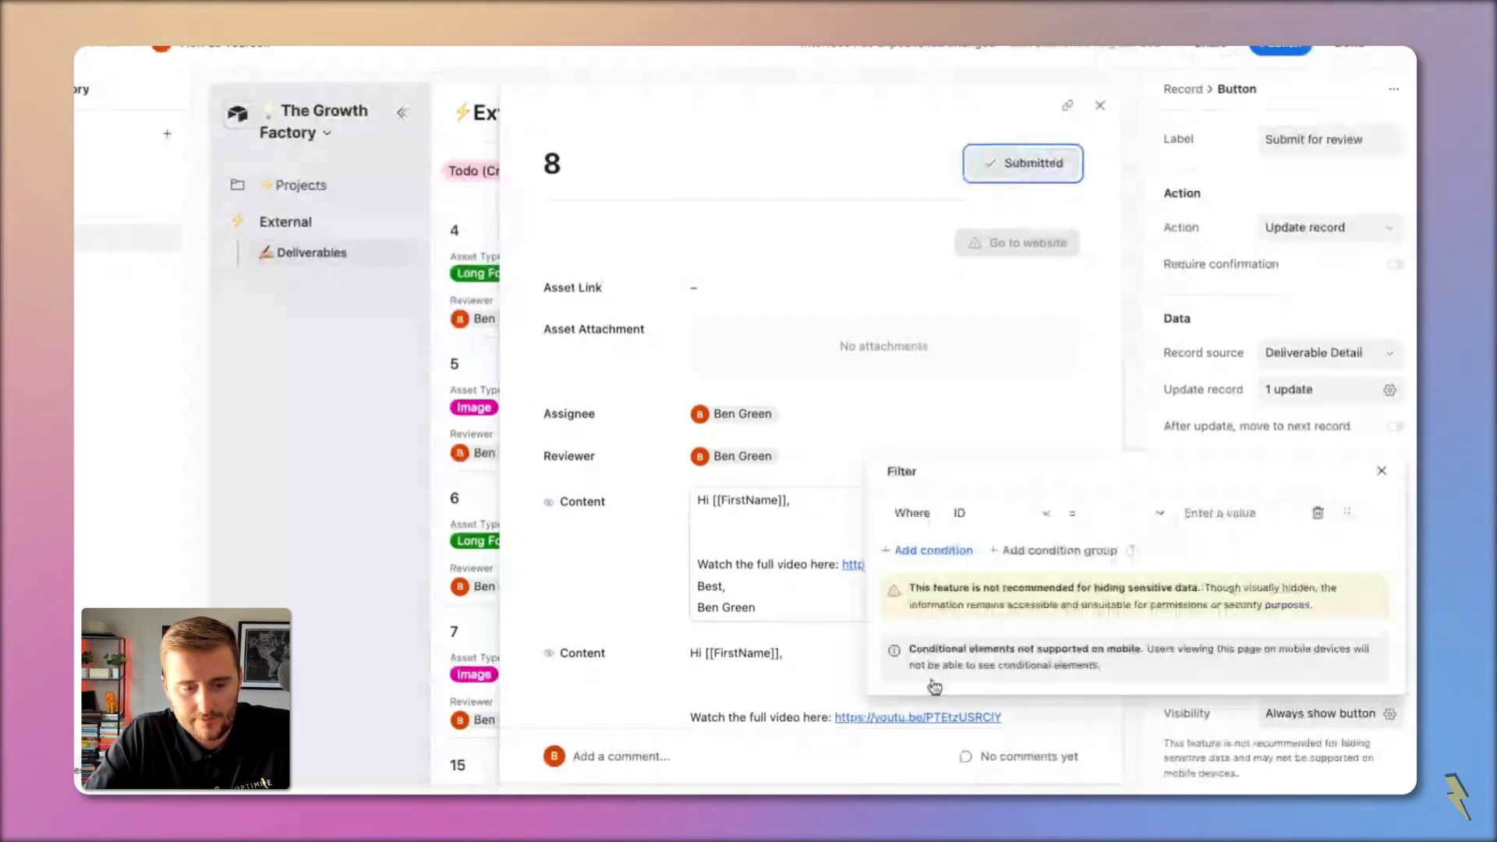
click(971, 515)
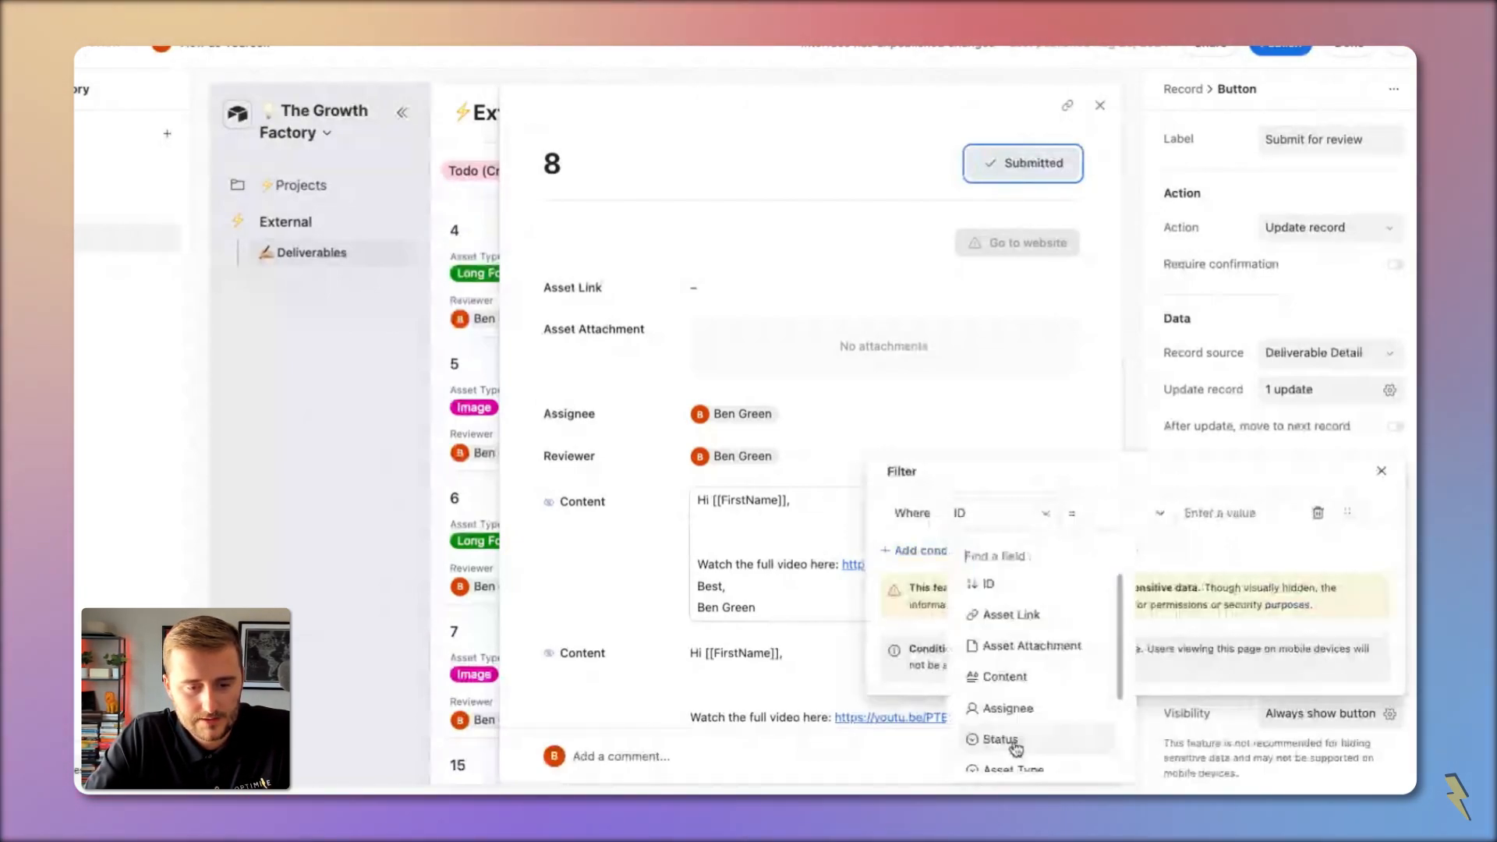
click(1007, 707)
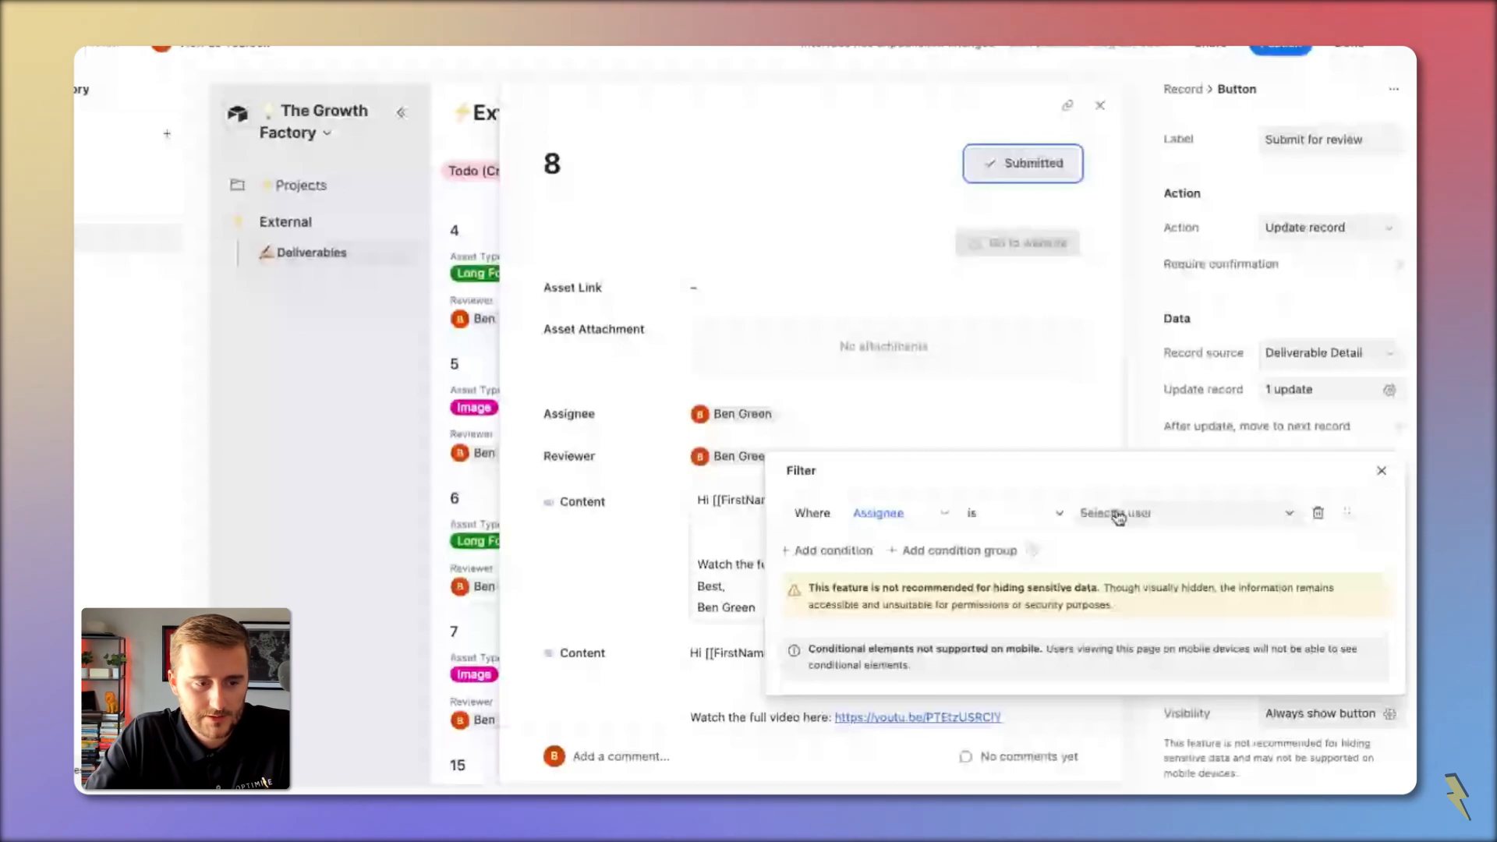
click(1119, 517)
click(1199, 624)
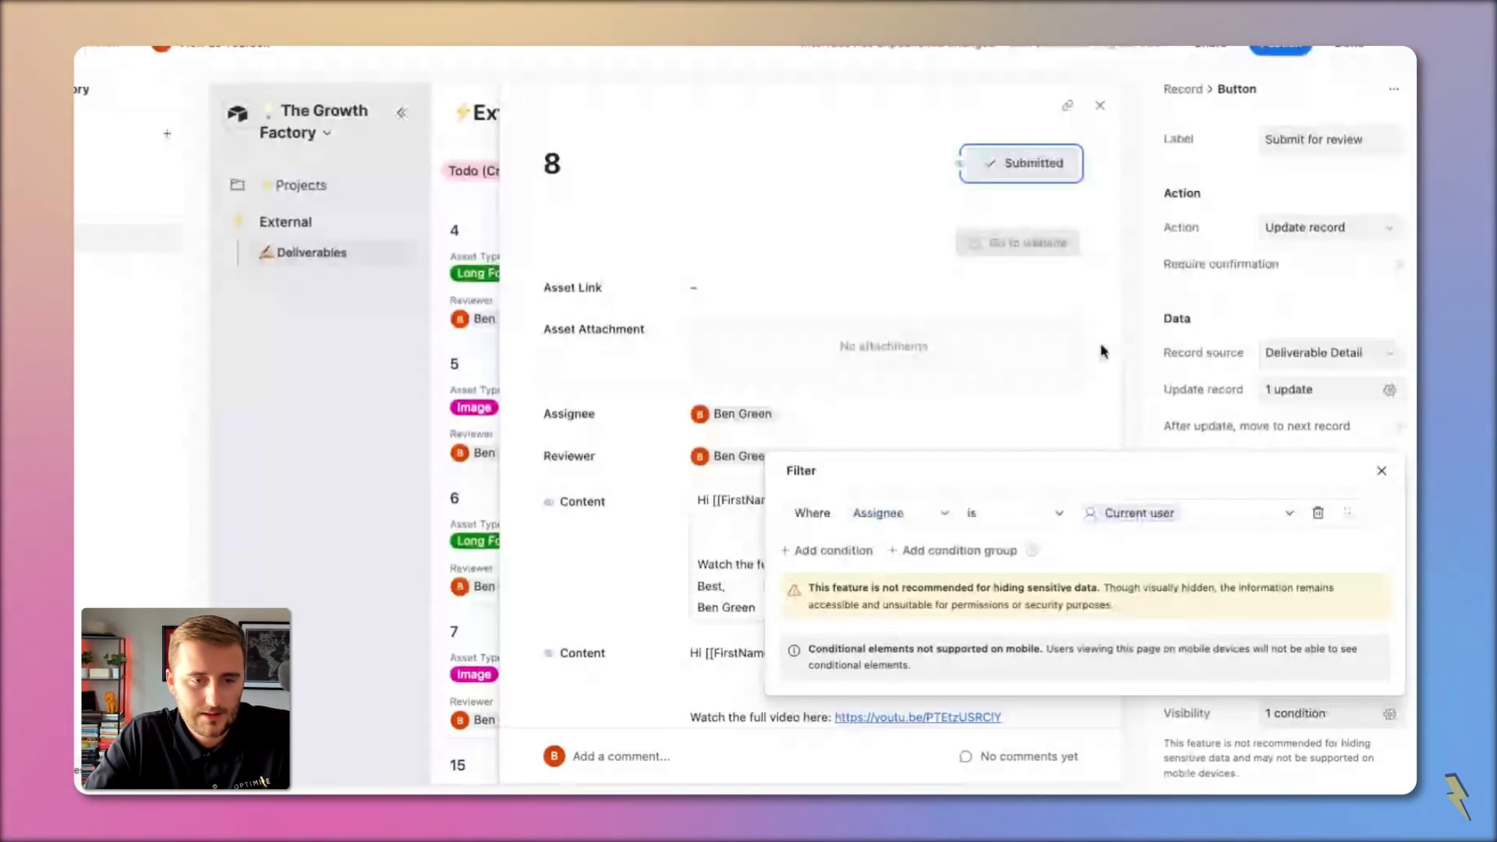
click(1097, 184)
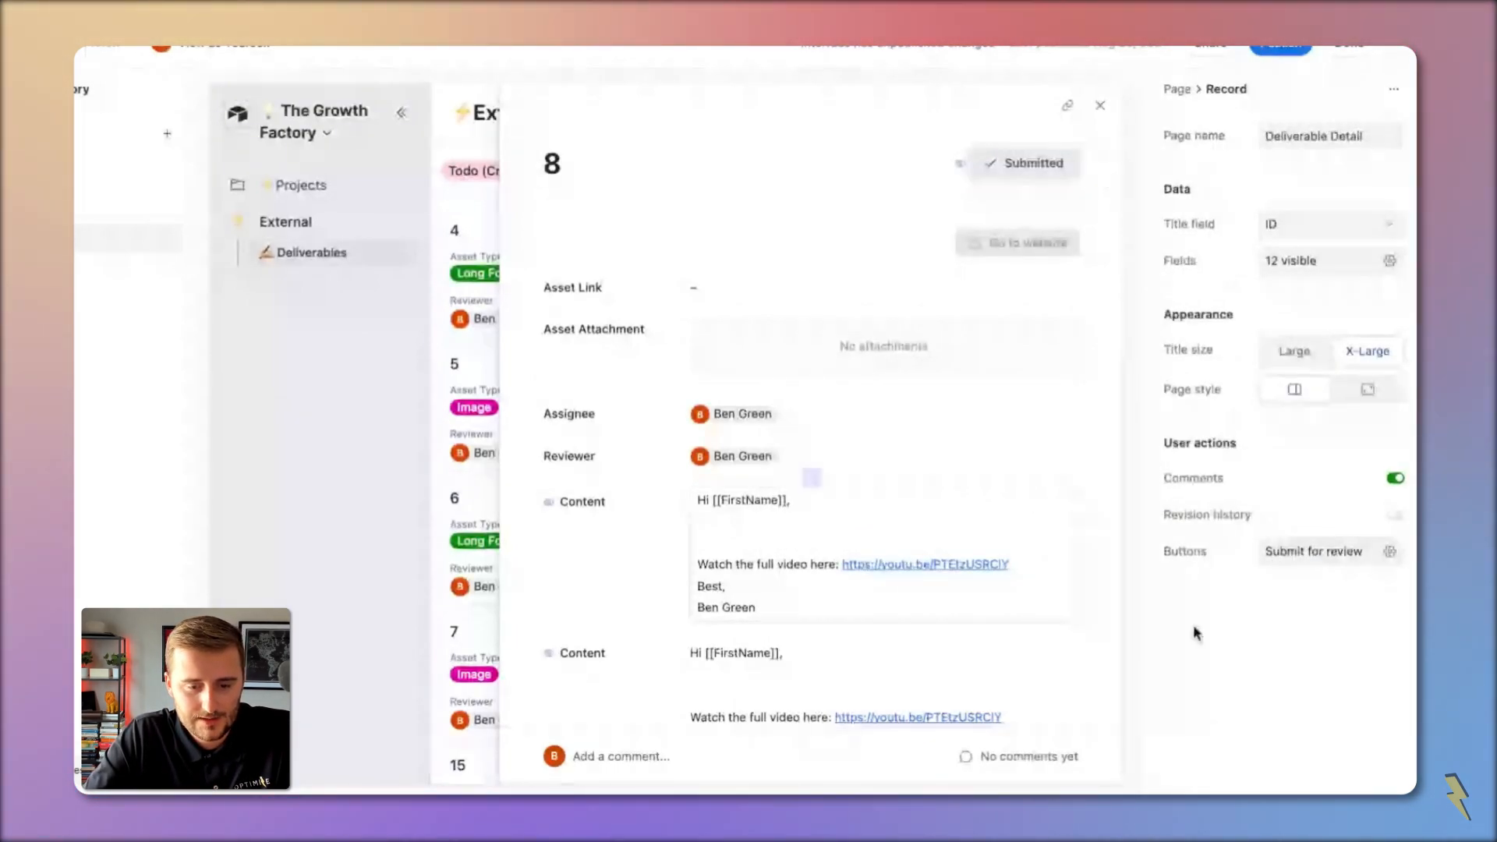
Step: Add a second button to the Deliverable Detail page and set its action to Update record
click(1313, 552)
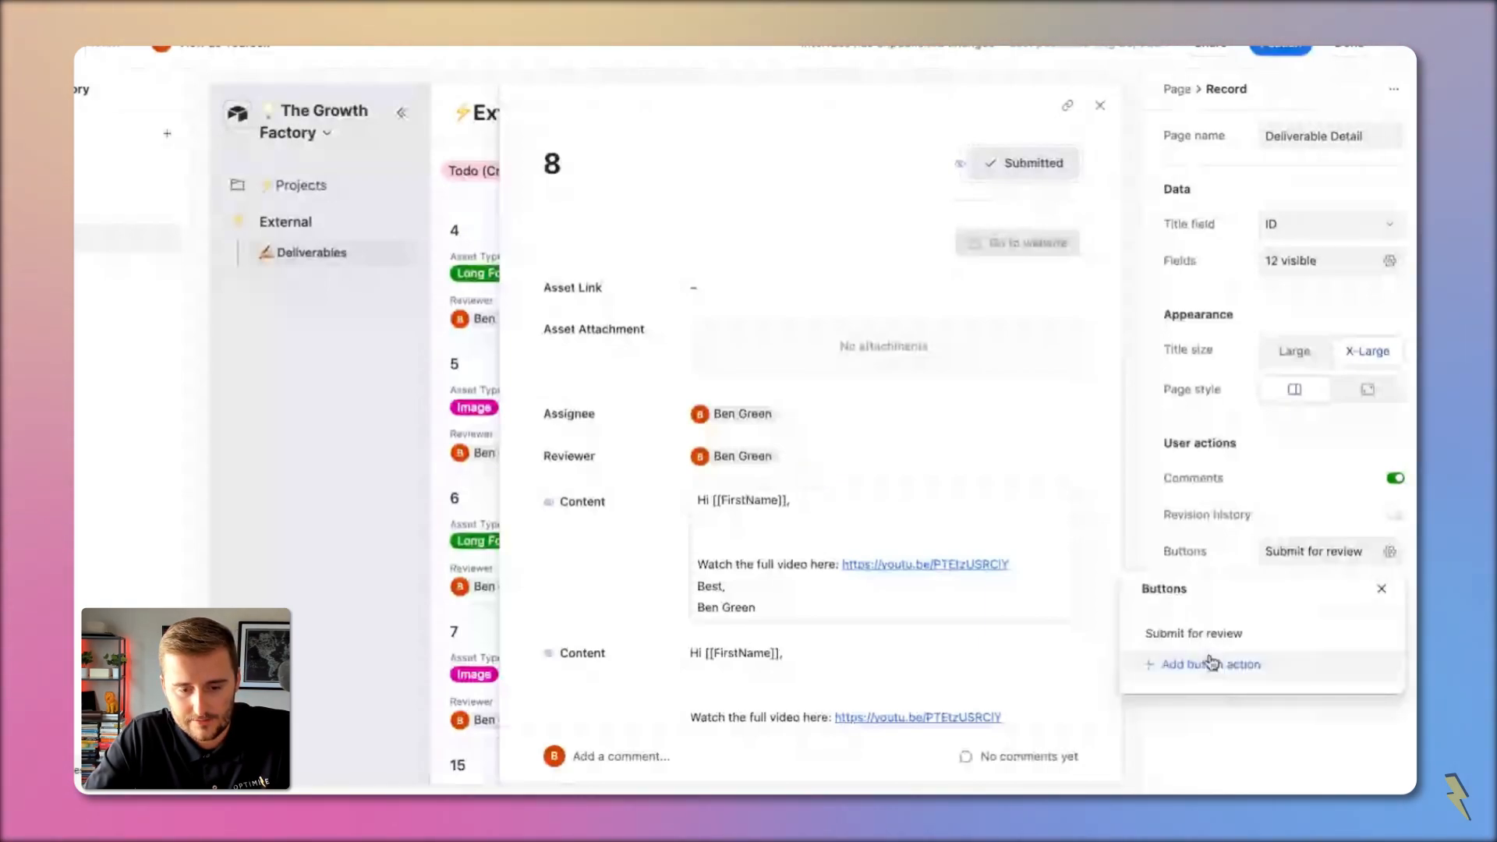
click(1210, 663)
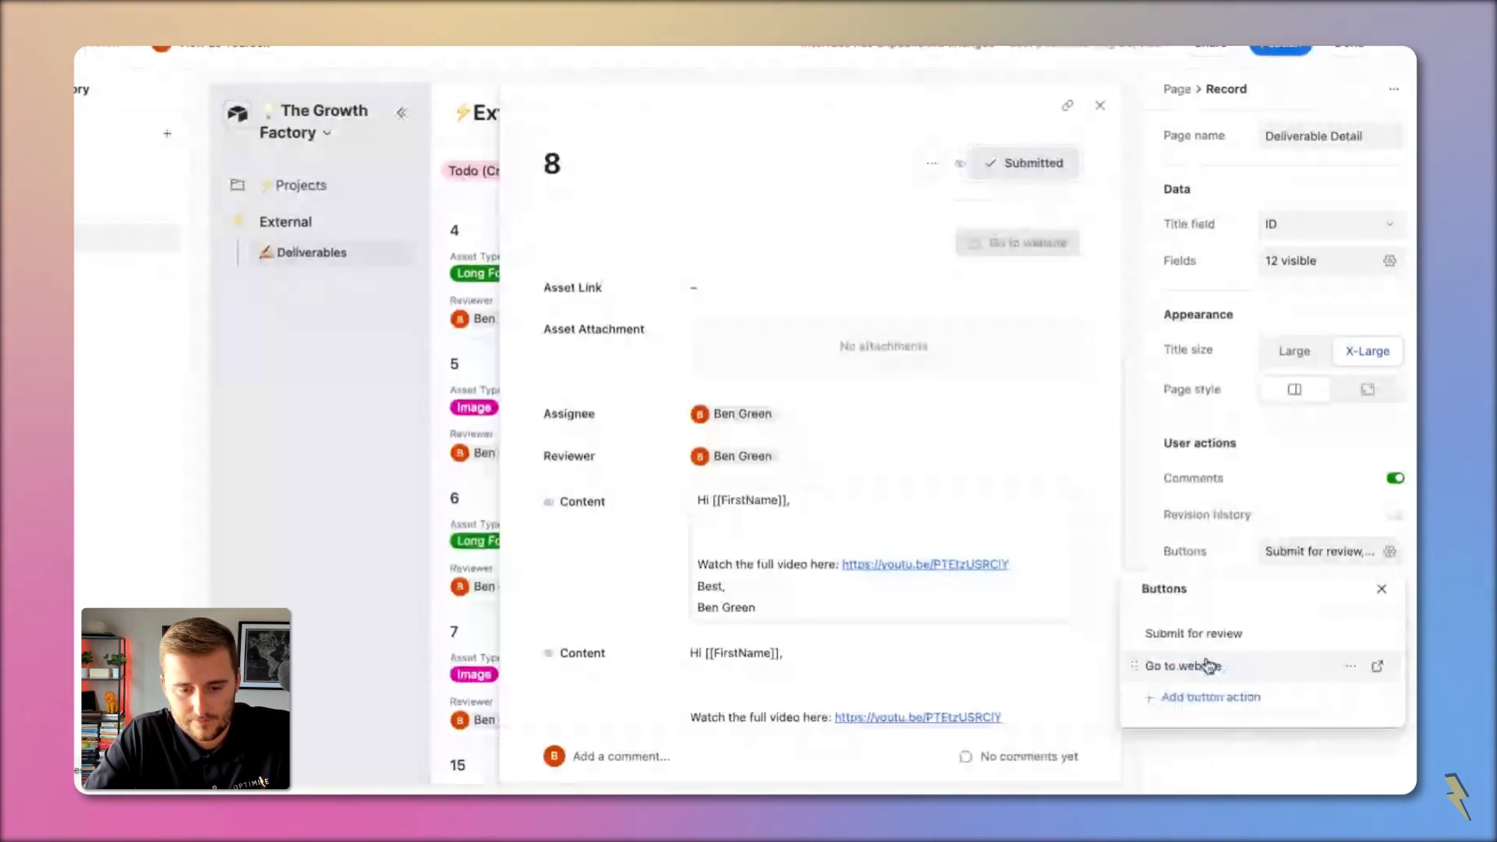
click(1369, 669)
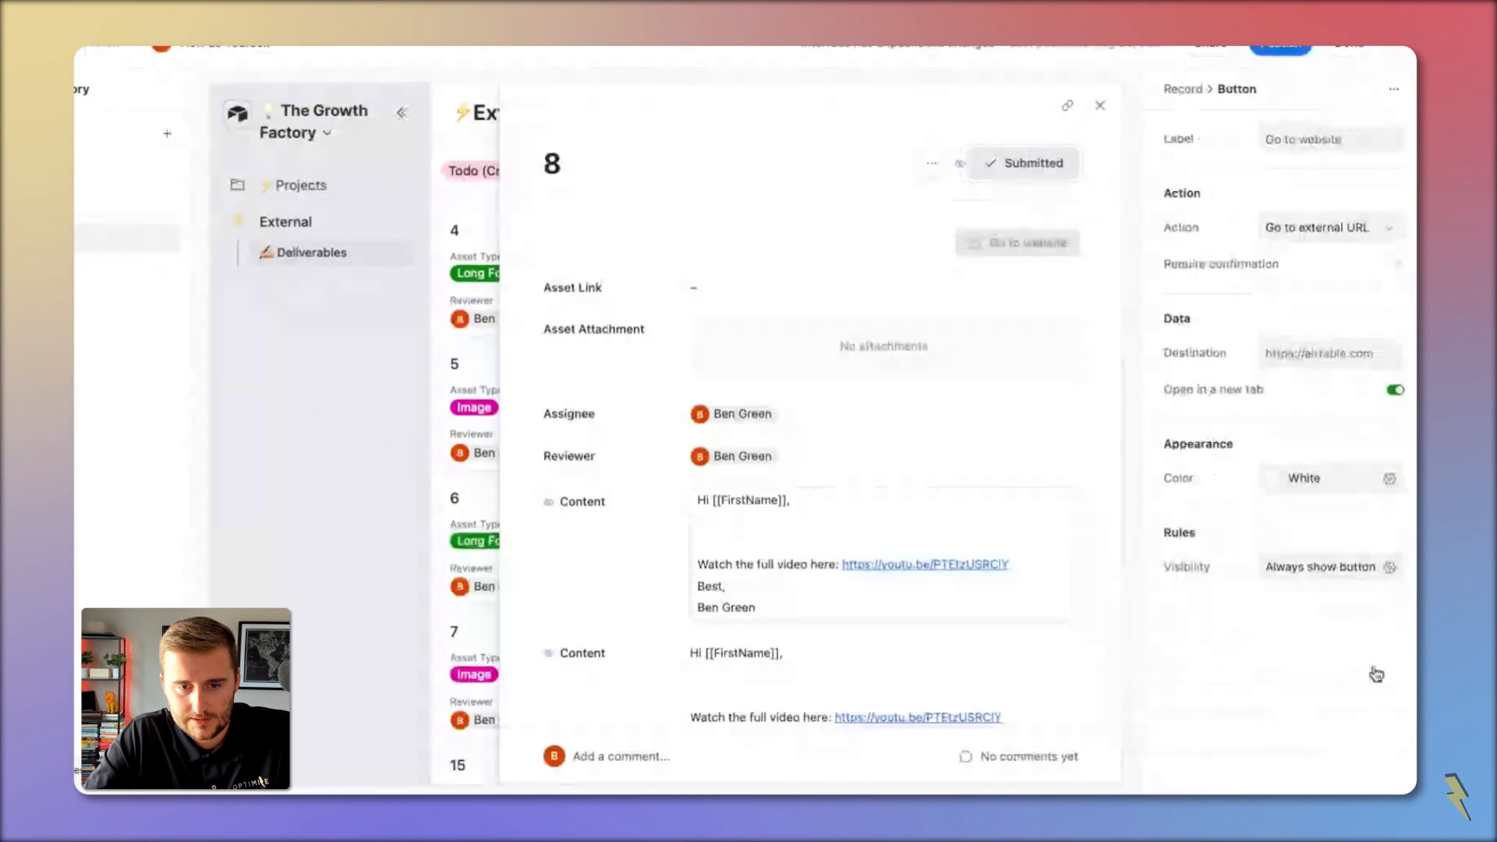
click(1325, 227)
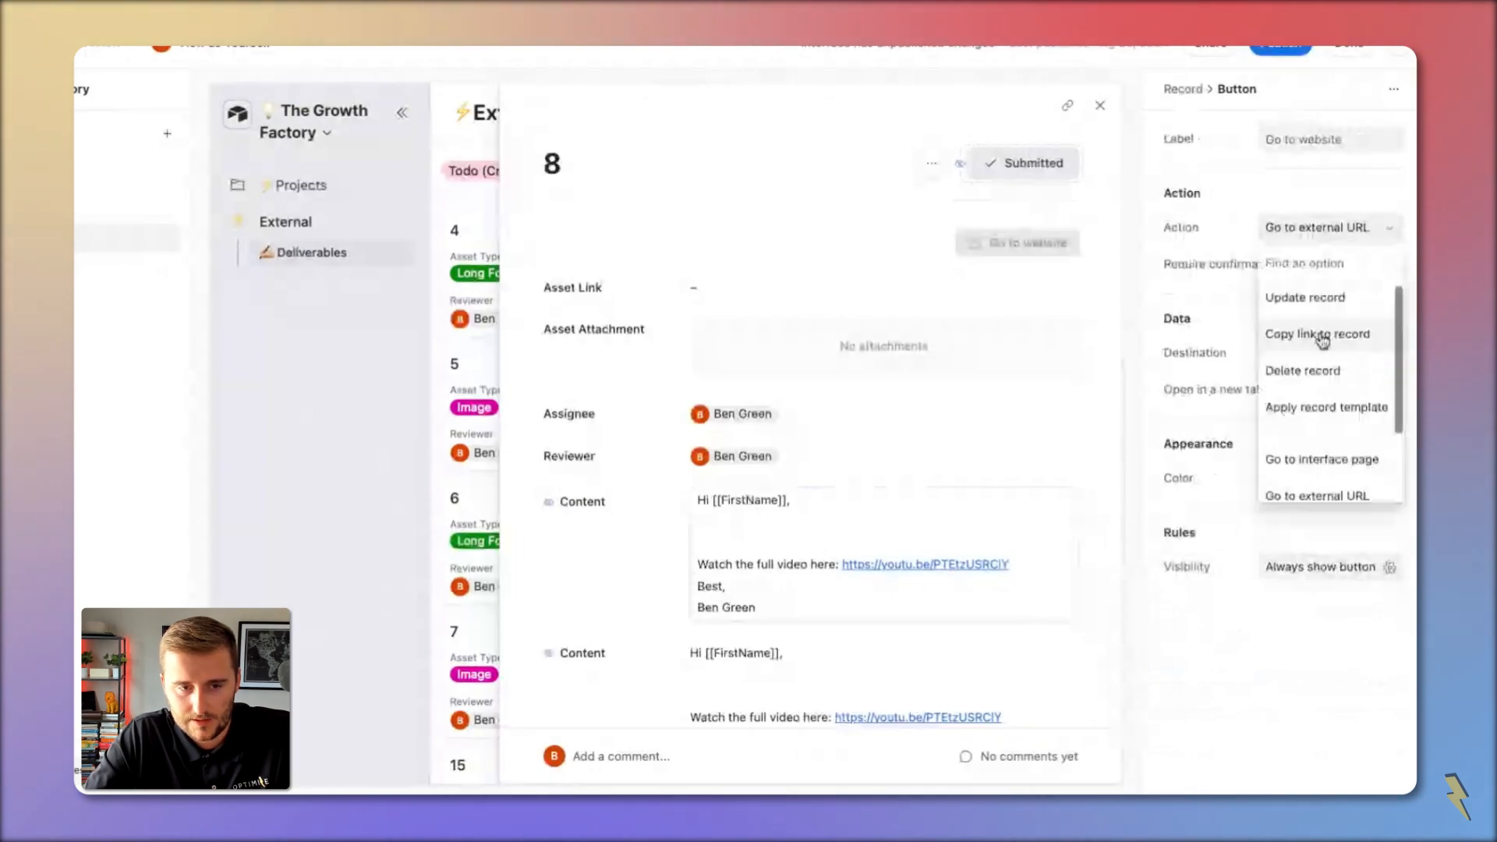
click(1305, 300)
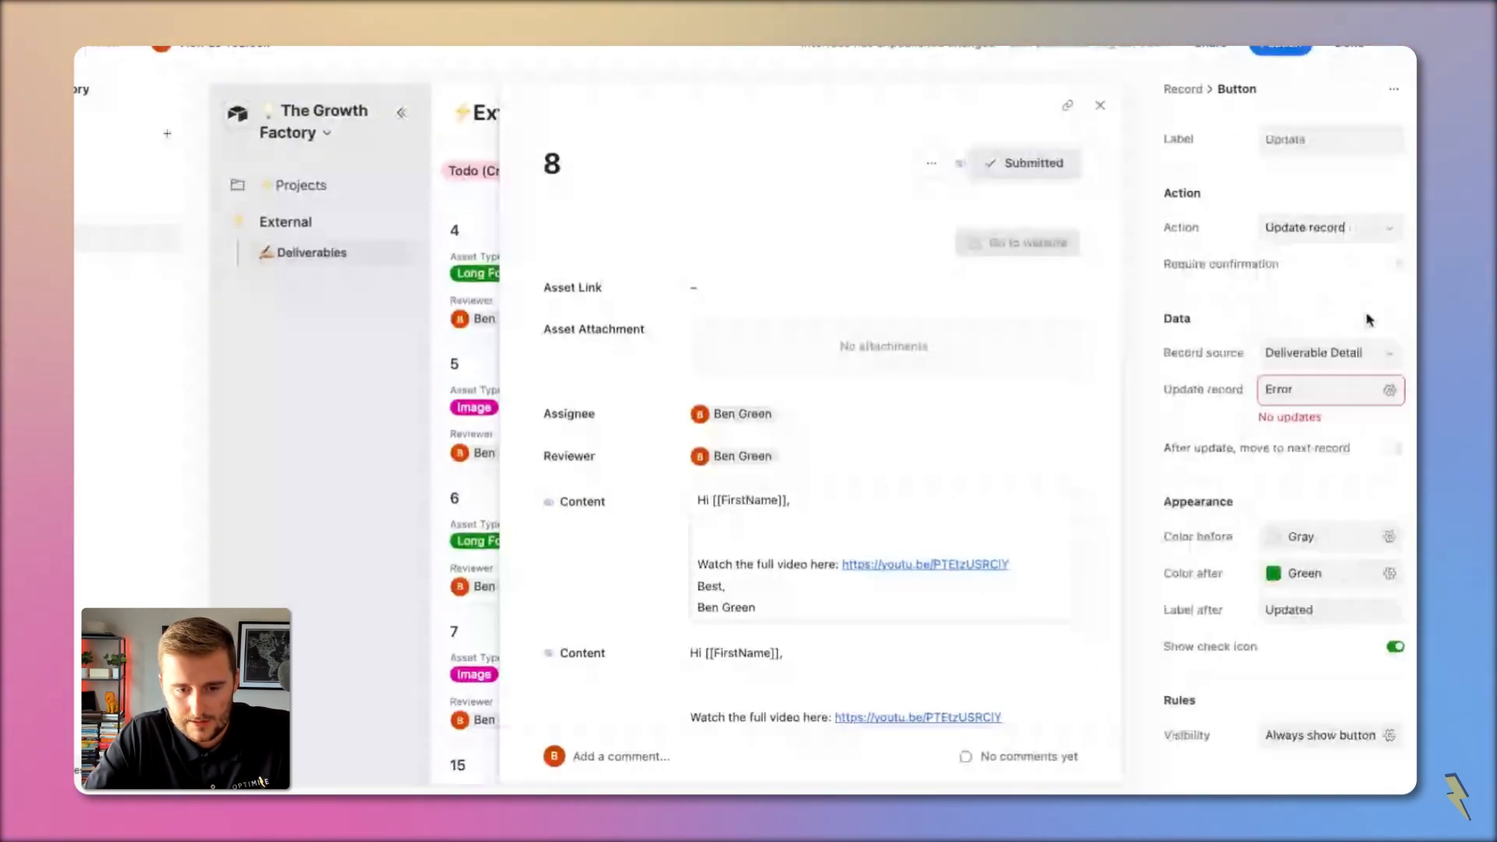
Step: Configure the second button's record update to set Status to Approved
click(1285, 389)
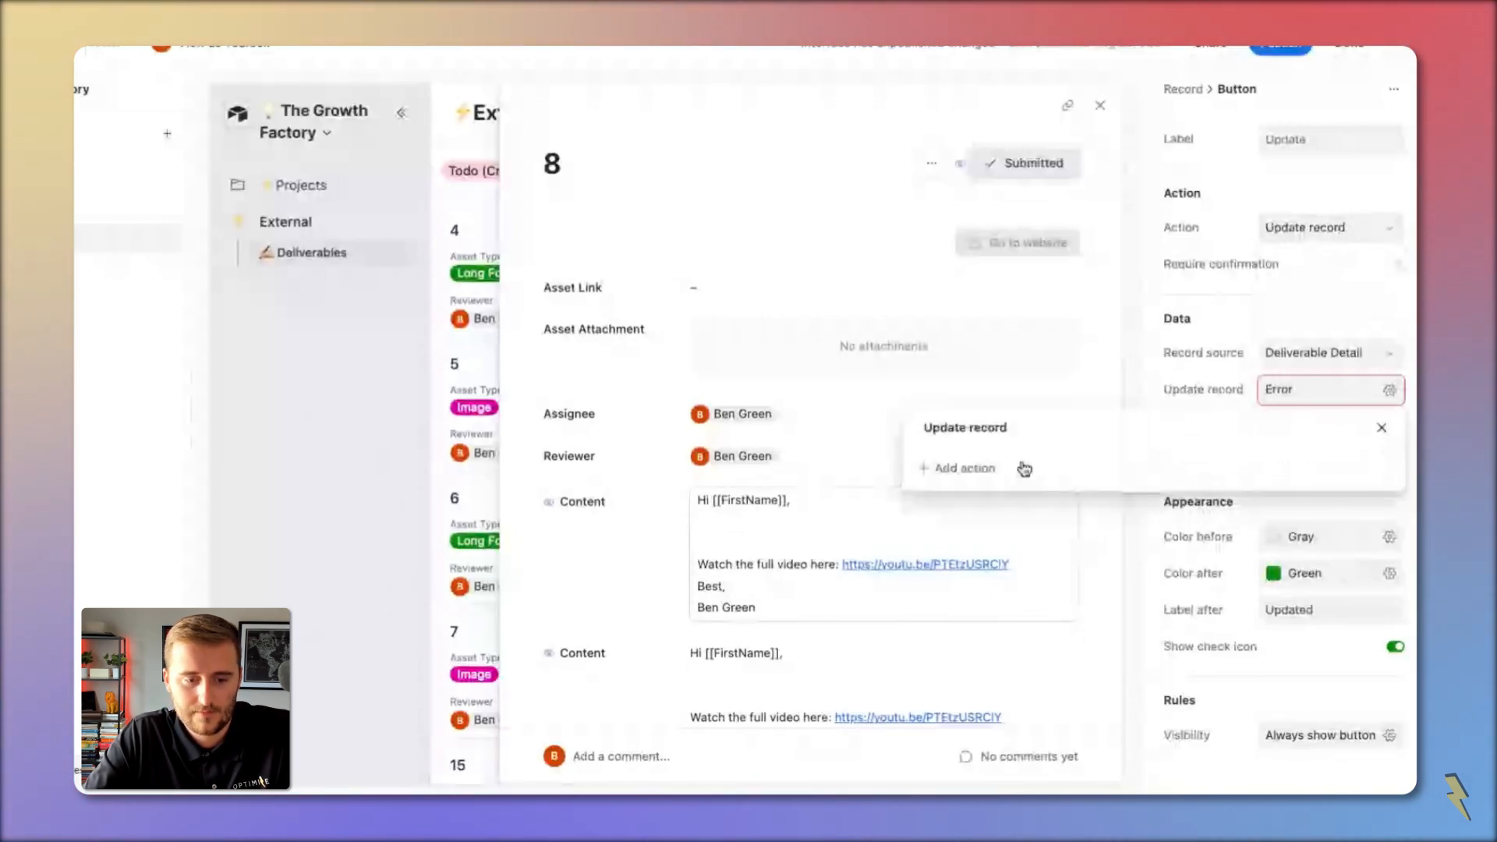
click(965, 468)
click(1135, 481)
click(1120, 630)
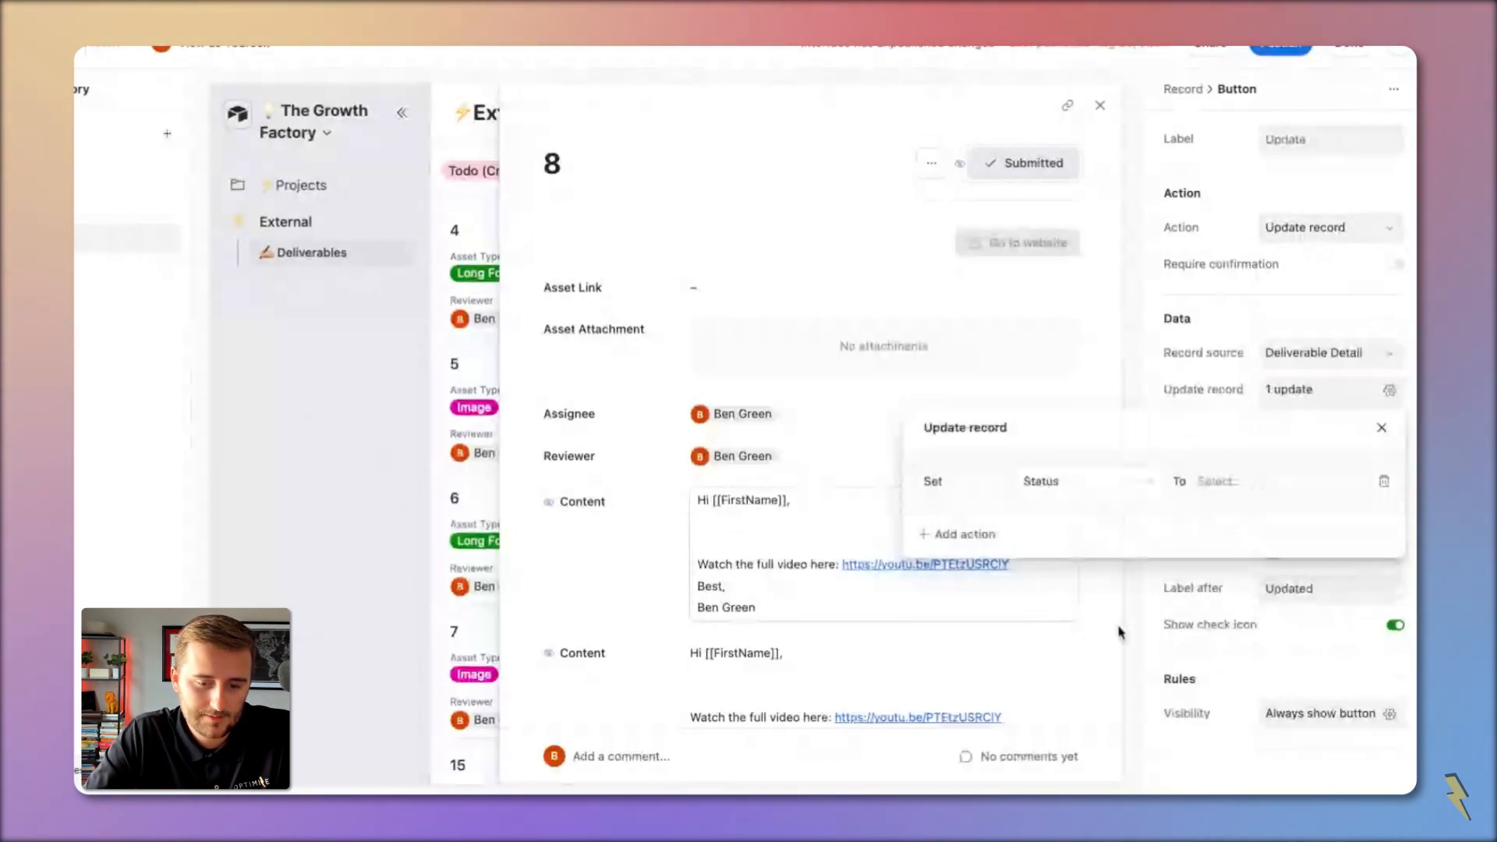
click(1244, 481)
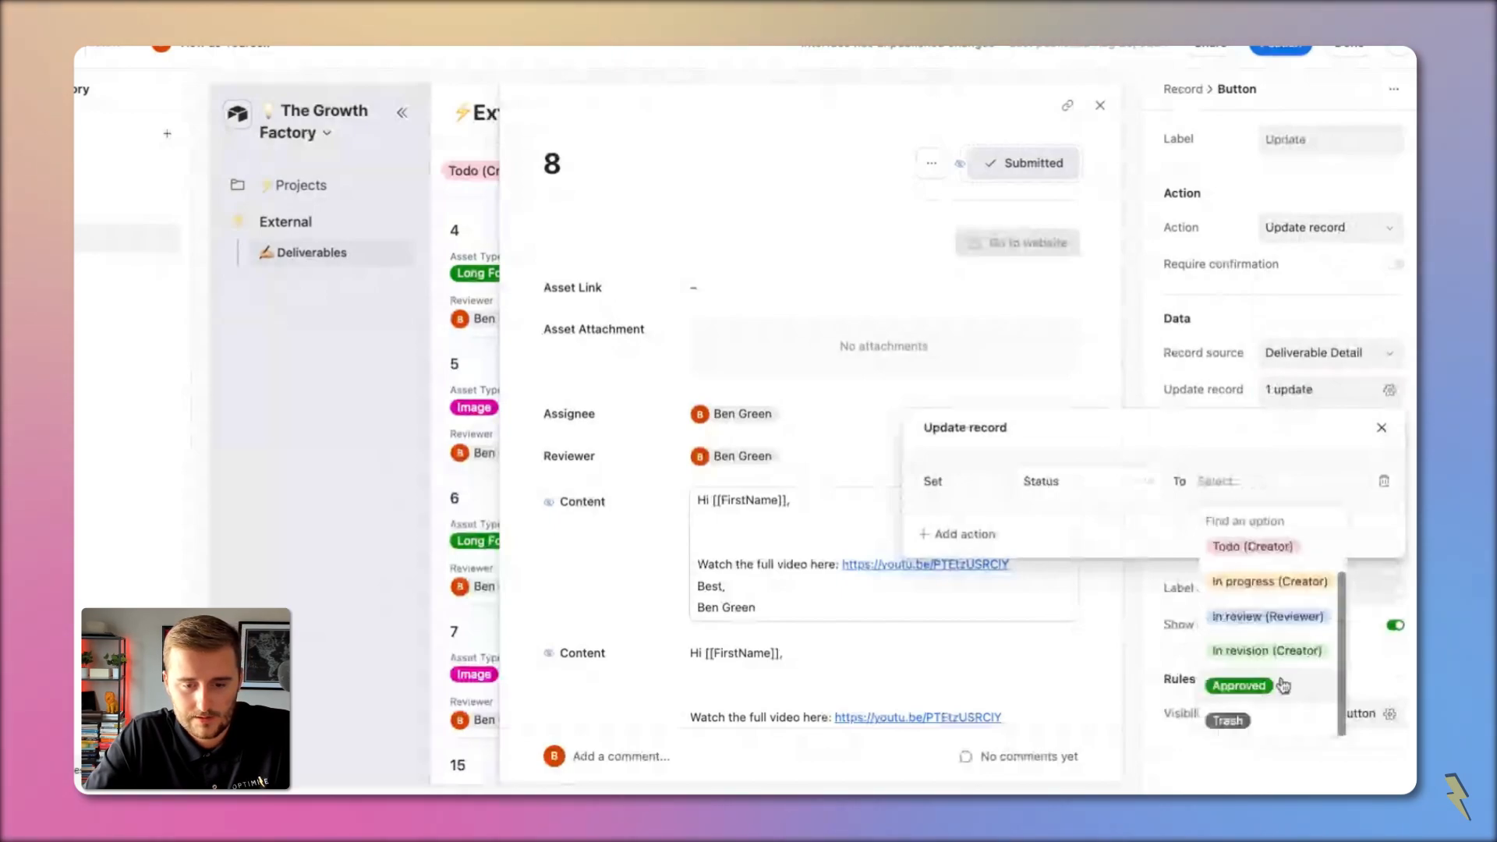
click(1283, 686)
click(1239, 369)
Step: Color the second button green before the update and gray after it
click(1297, 515)
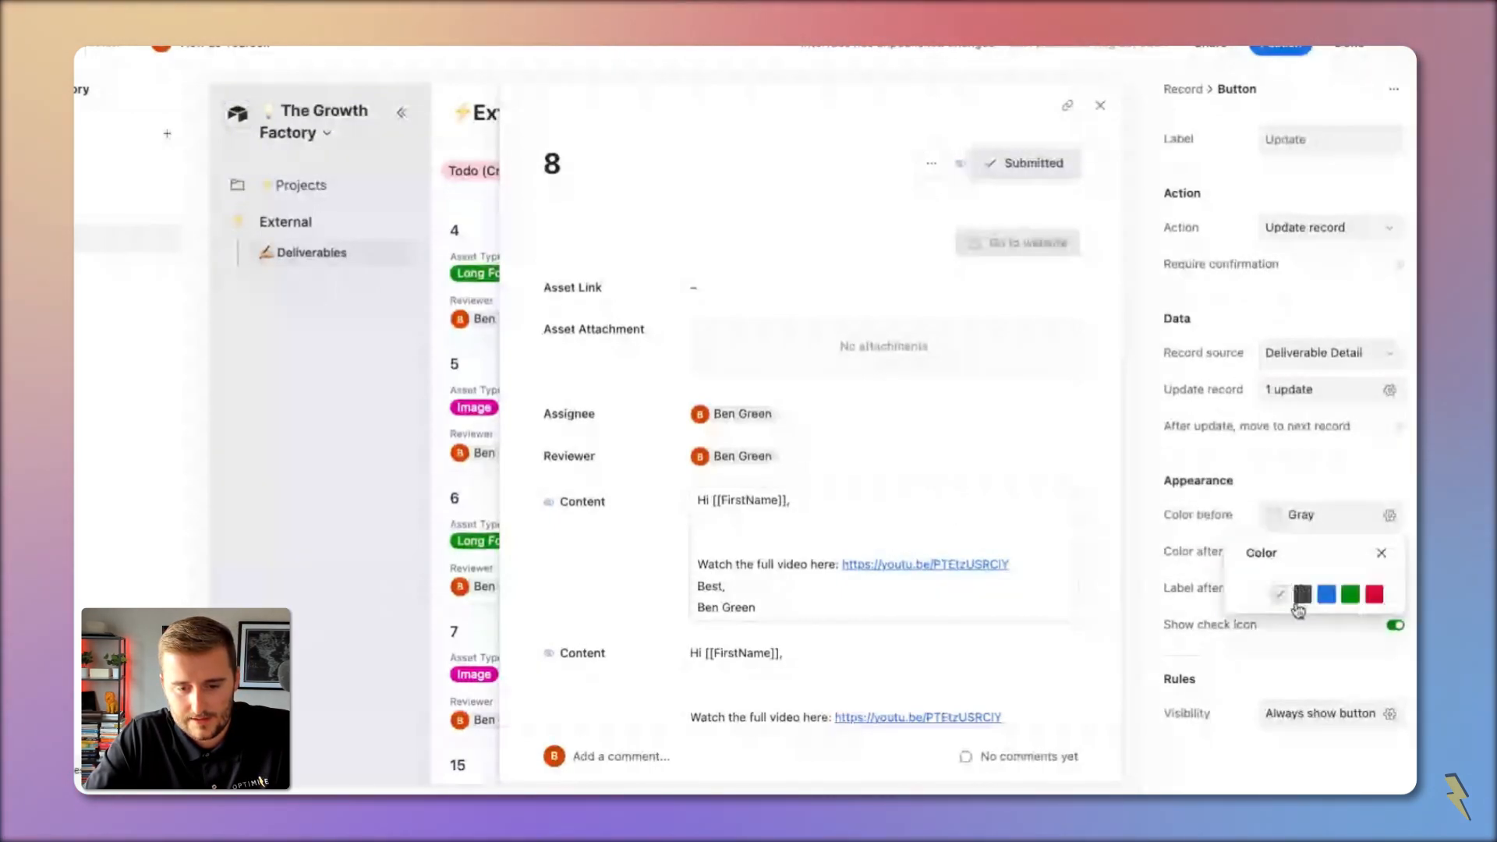
click(1350, 594)
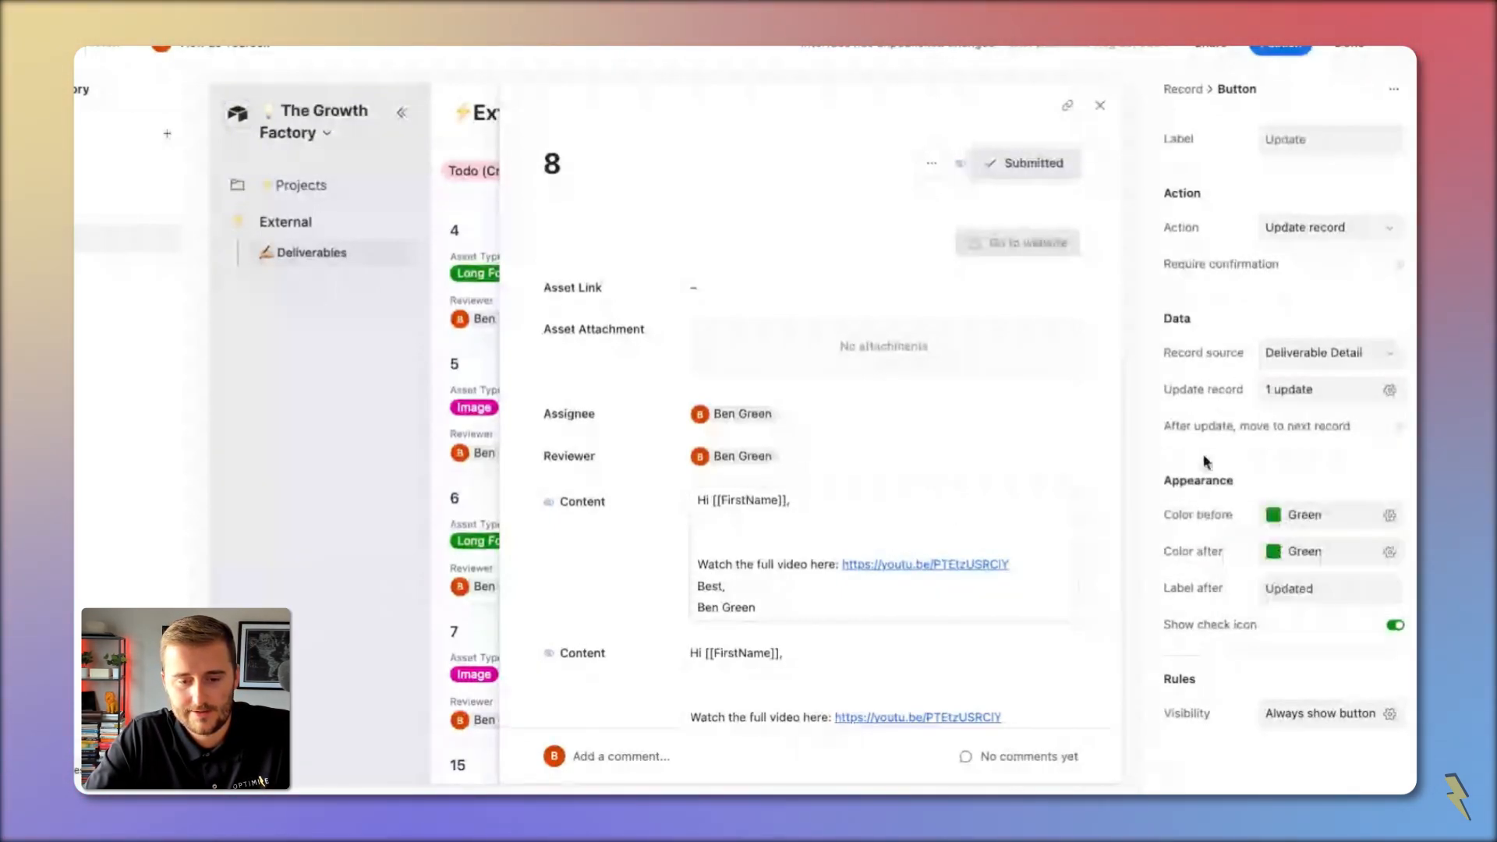
click(1295, 551)
click(1279, 631)
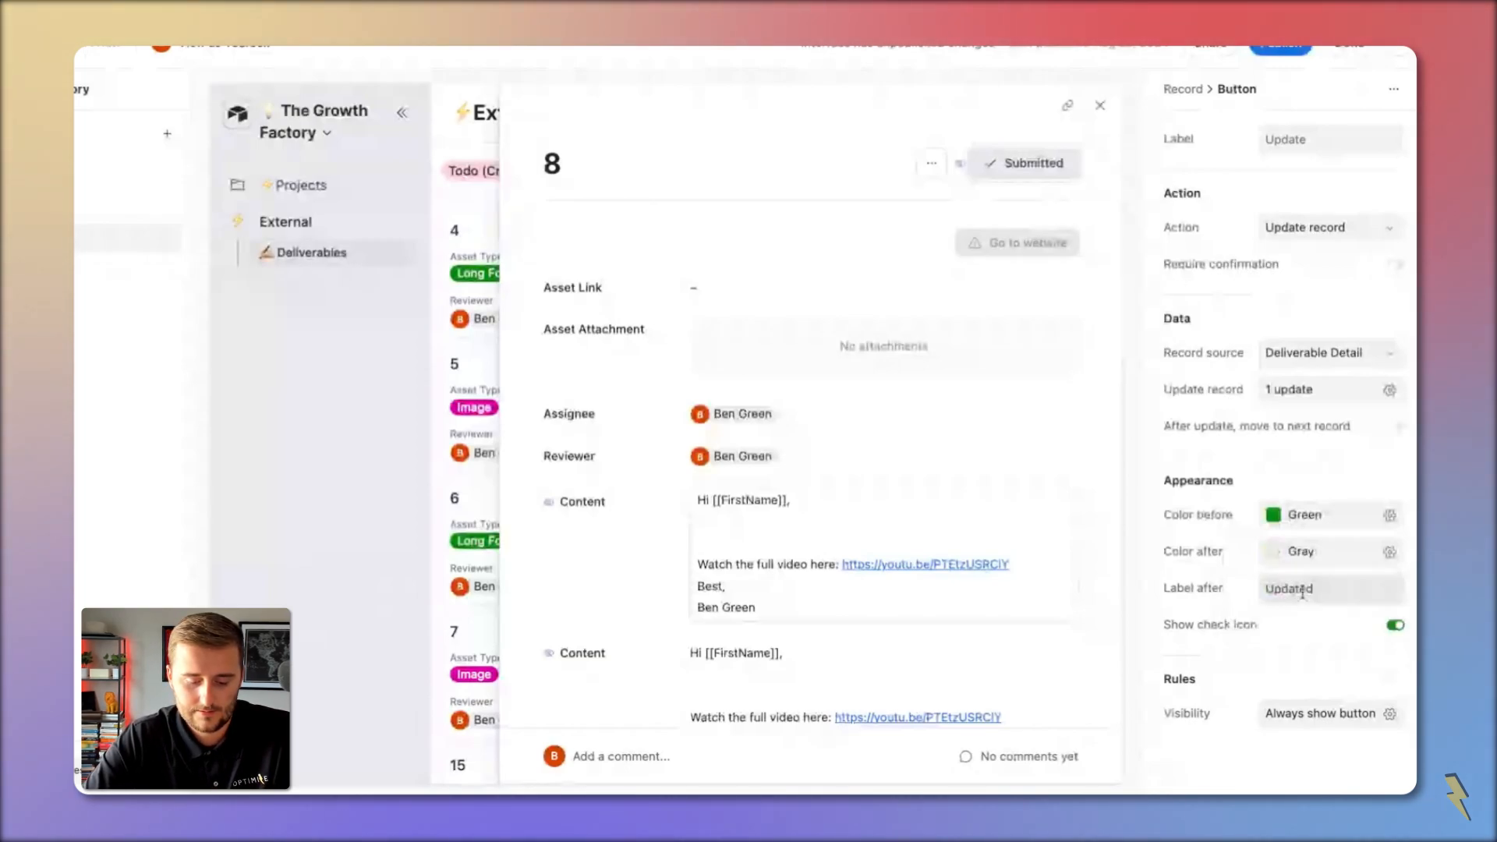
Step: Set the second button's after-update label to "Approved!!" and its main label to "Approve"
click(1301, 590)
text(Ap)
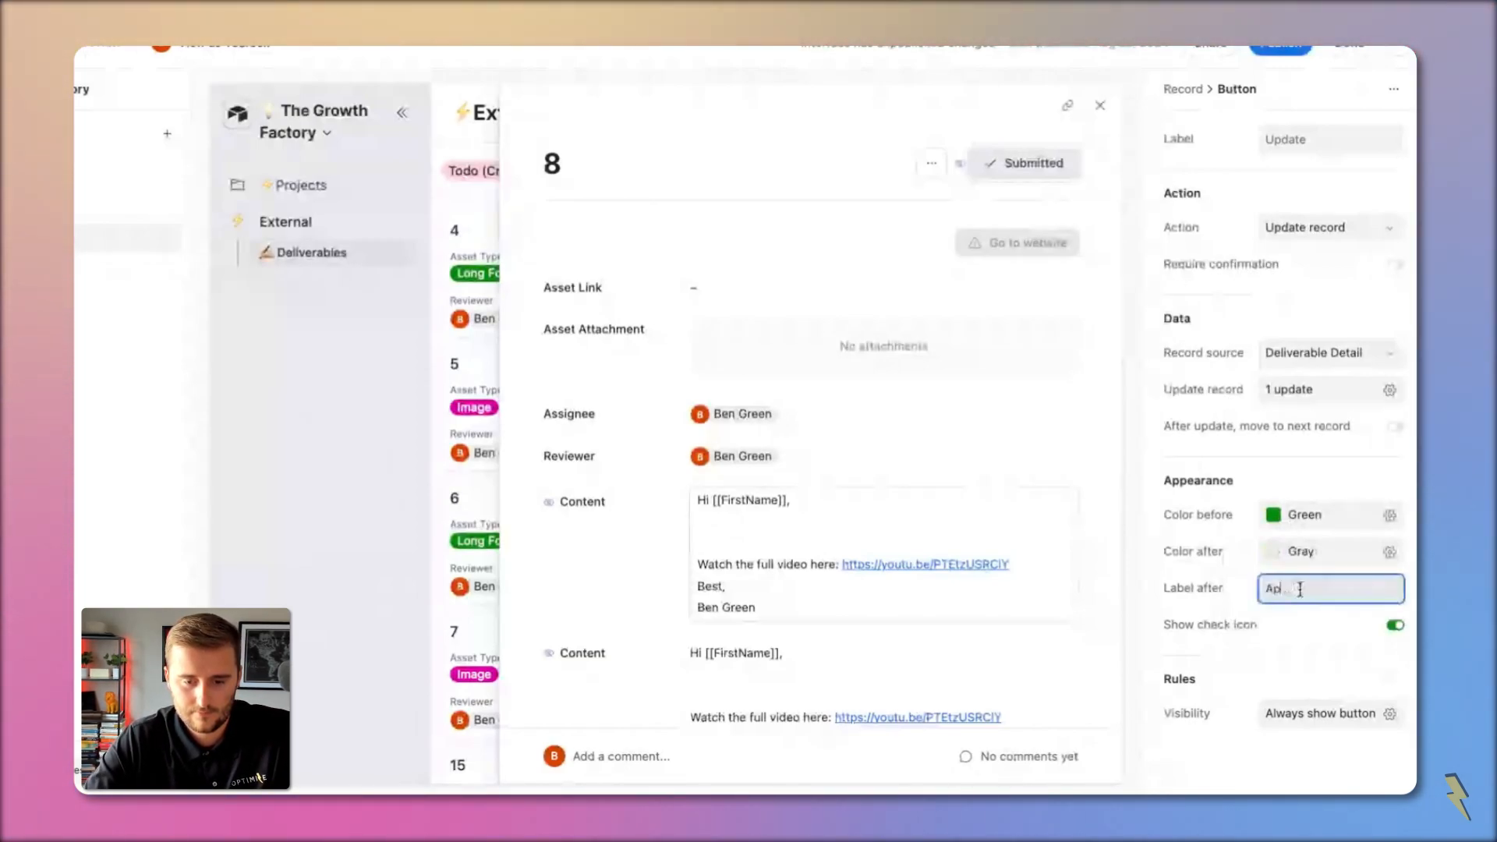
text(proved!!)
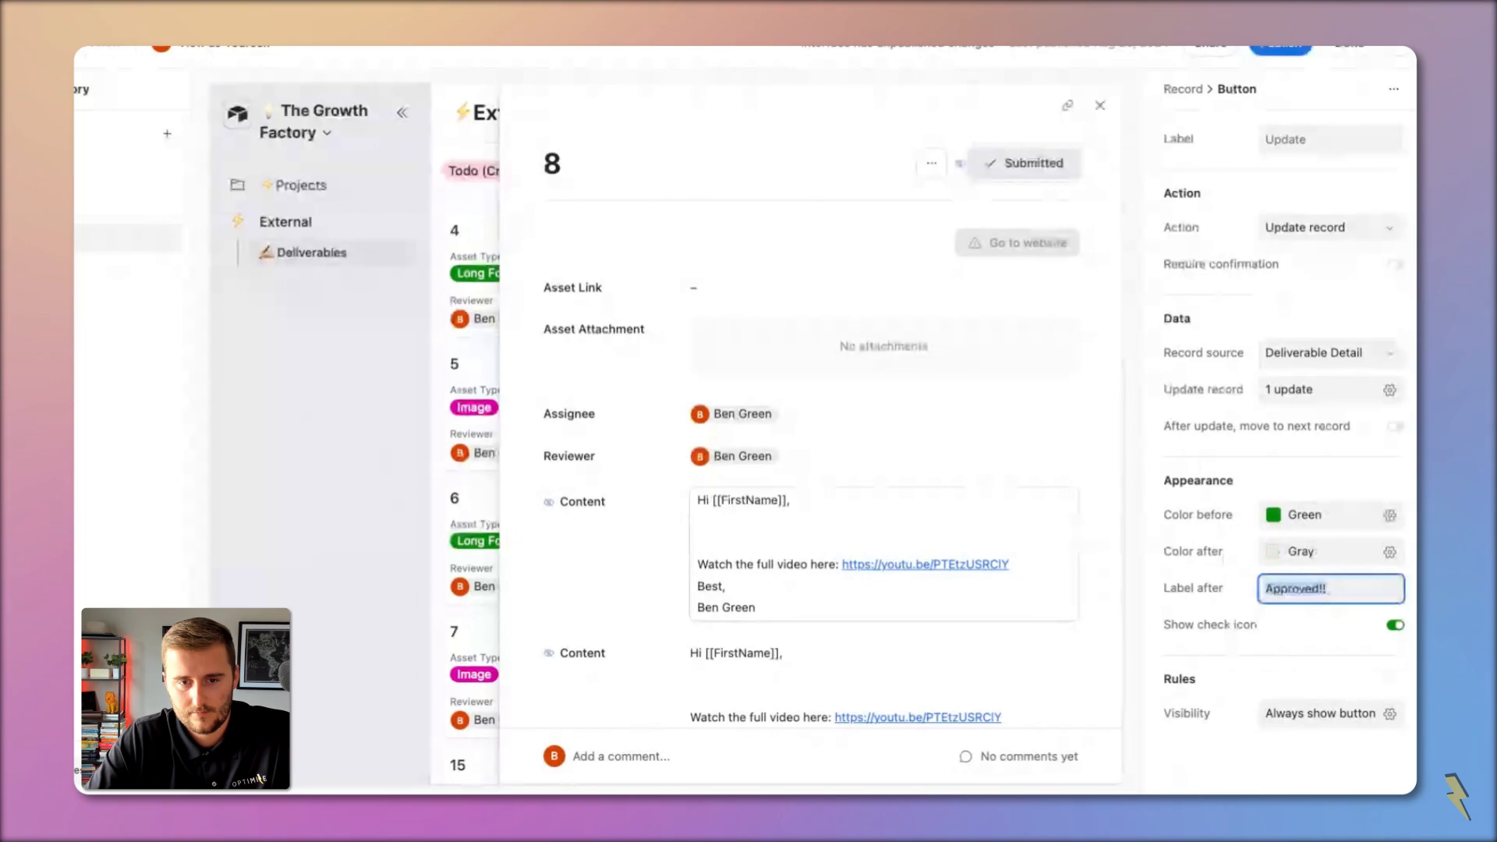
click(1310, 141)
text(Approved!!)
key(BackSpace)
key(BackSpace)
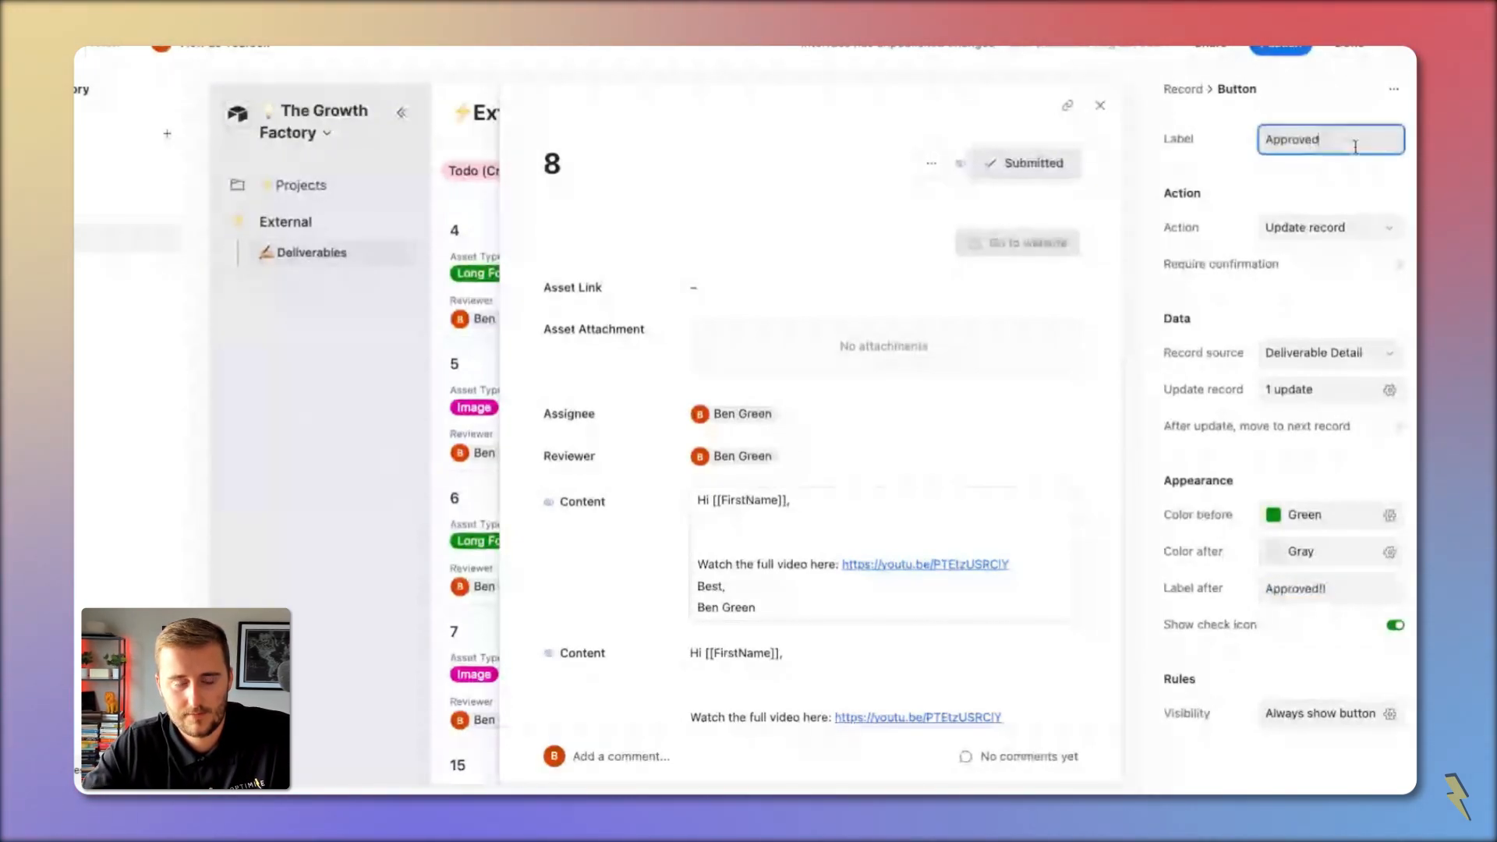
key(BackSpace)
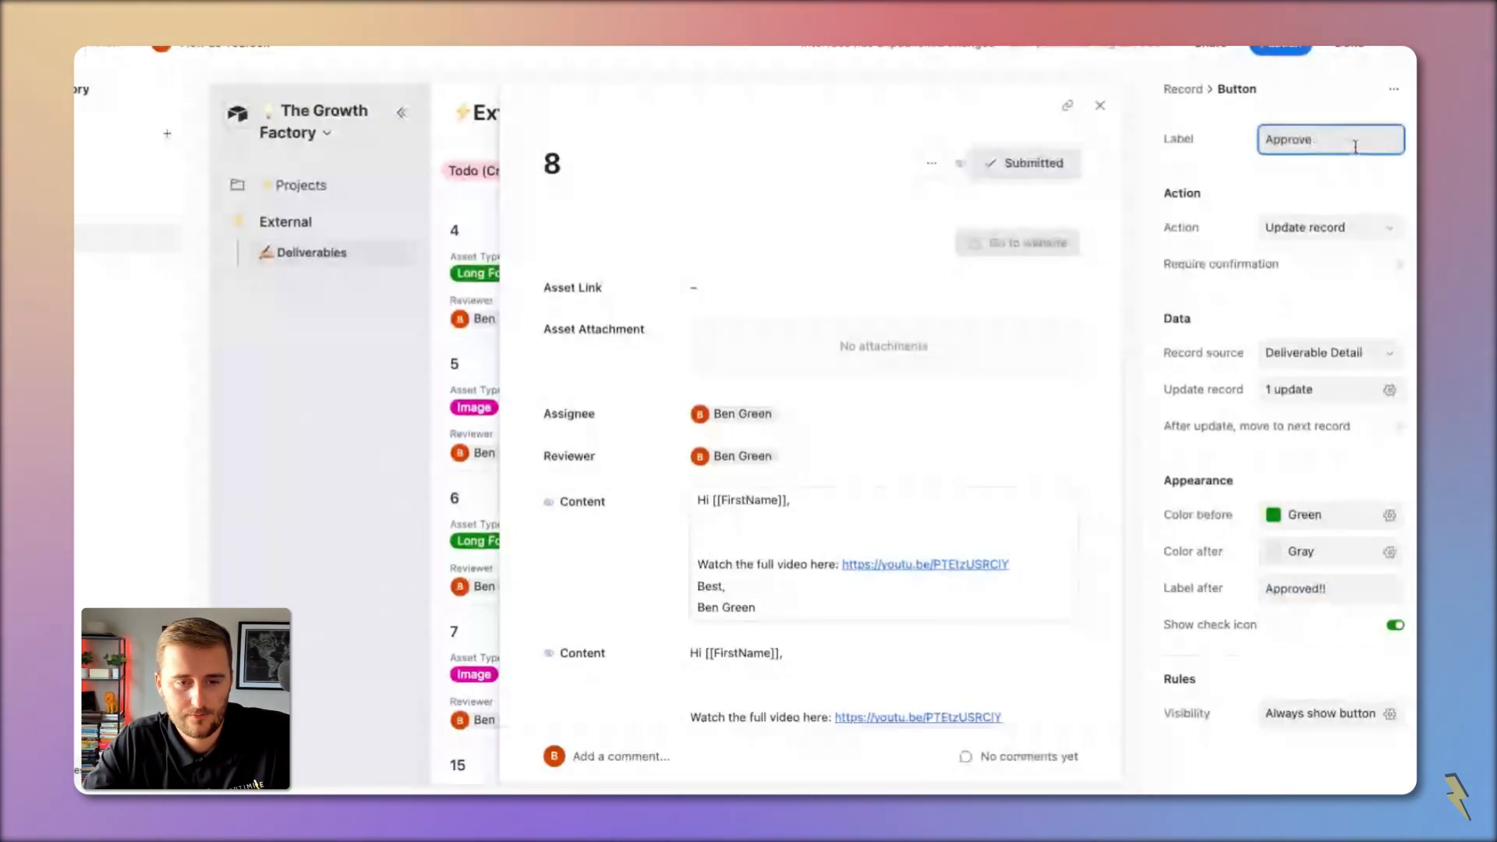
click(1241, 144)
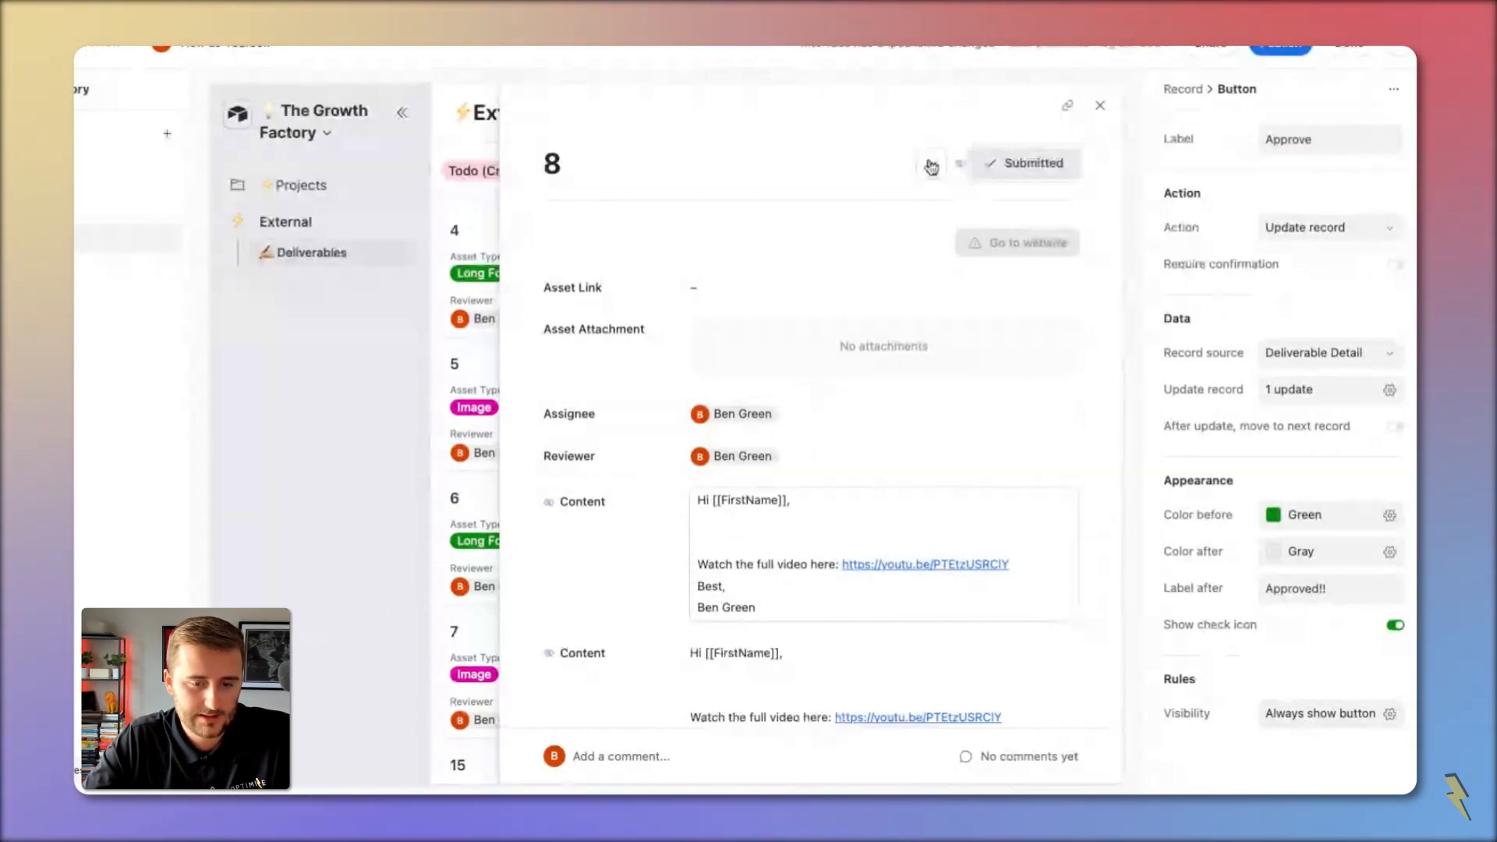
Step: Restrict the Approve button's visibility to records where Reviewer is Current user
click(931, 165)
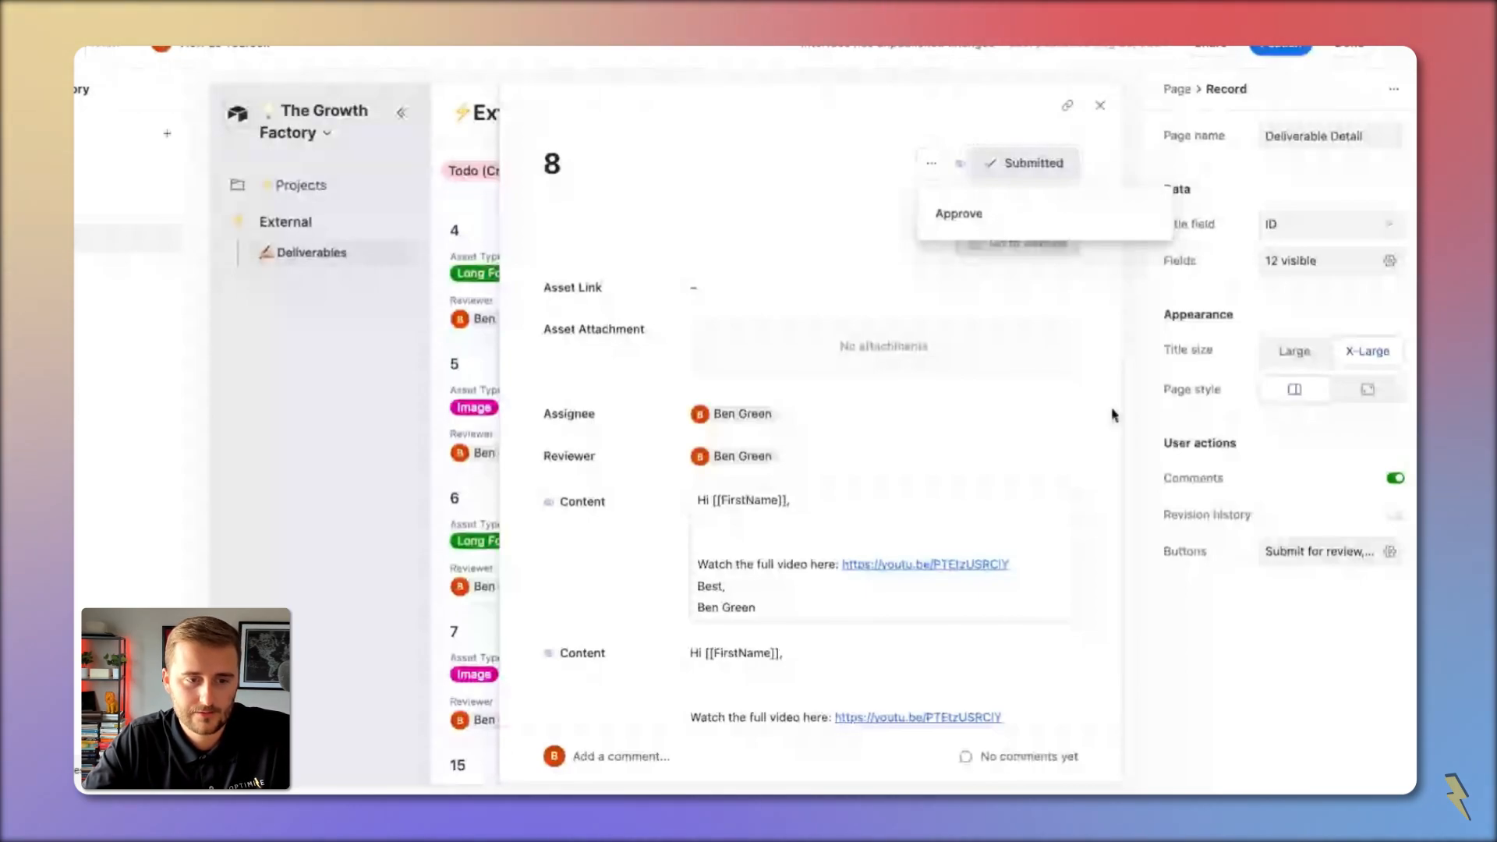
click(882, 213)
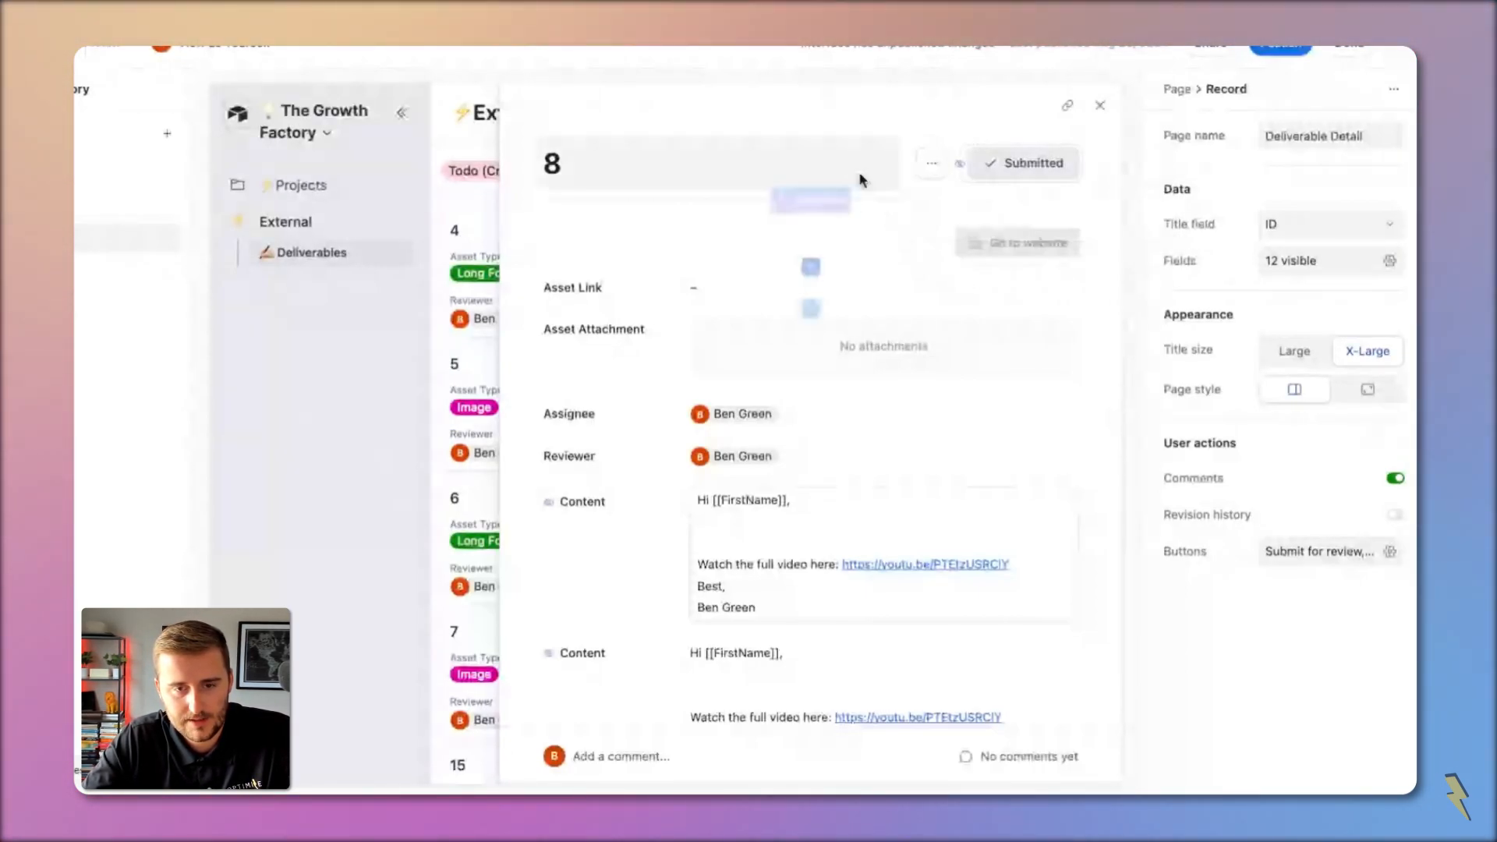
click(931, 163)
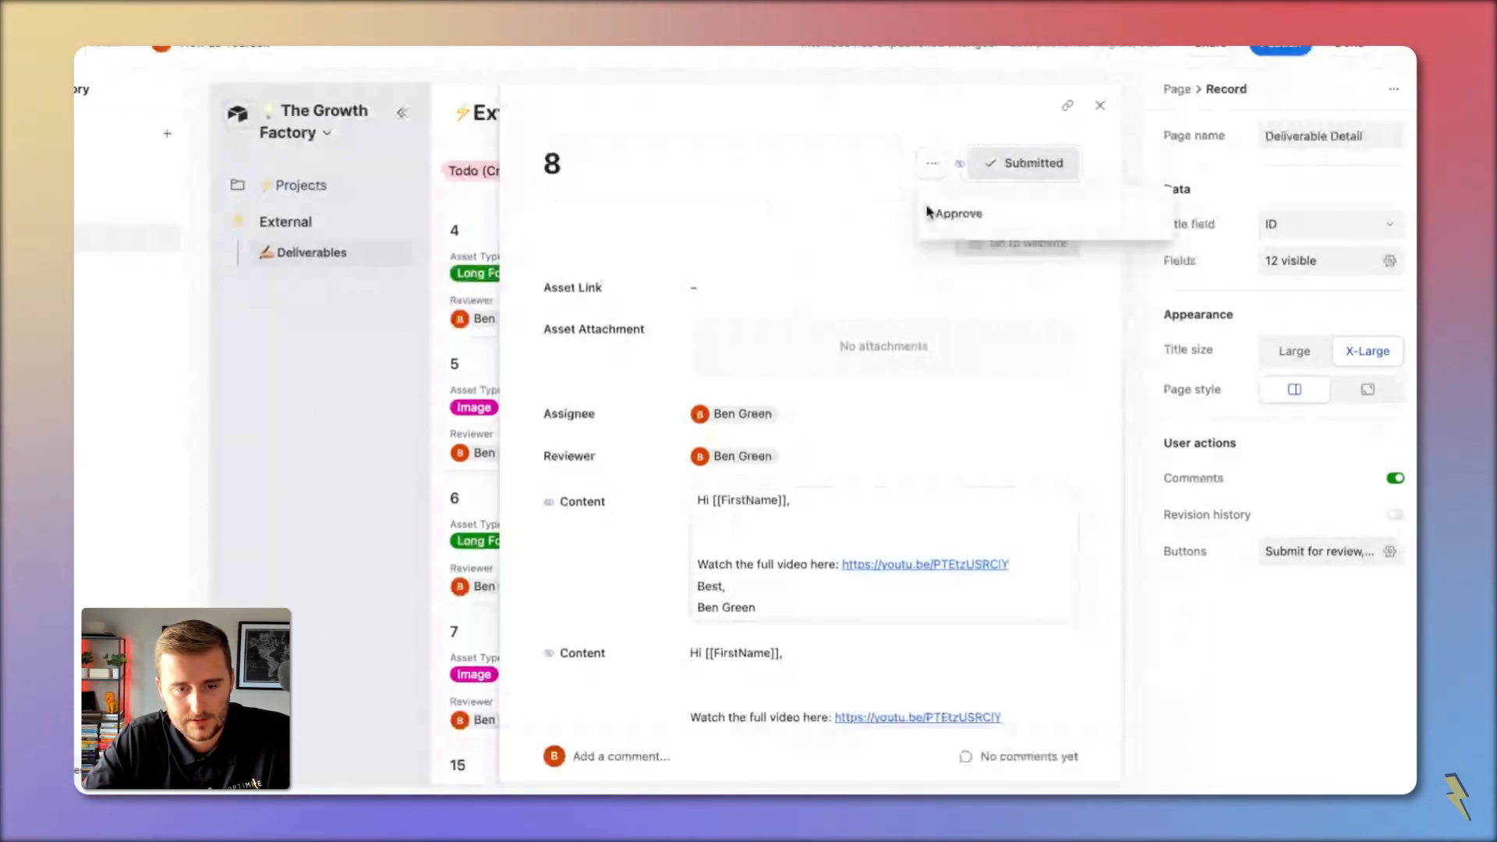
click(963, 214)
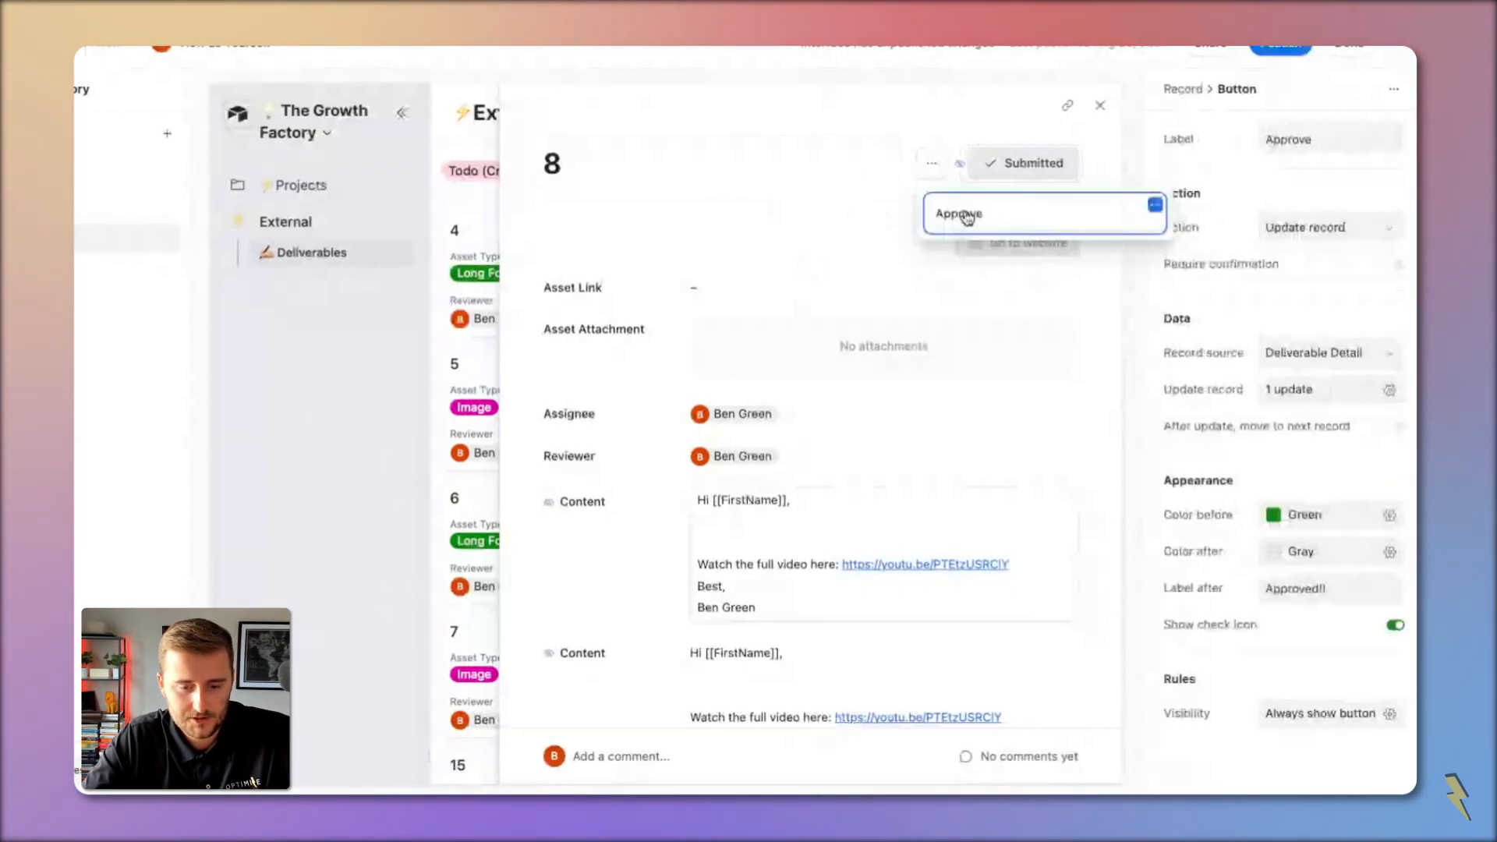
click(1292, 726)
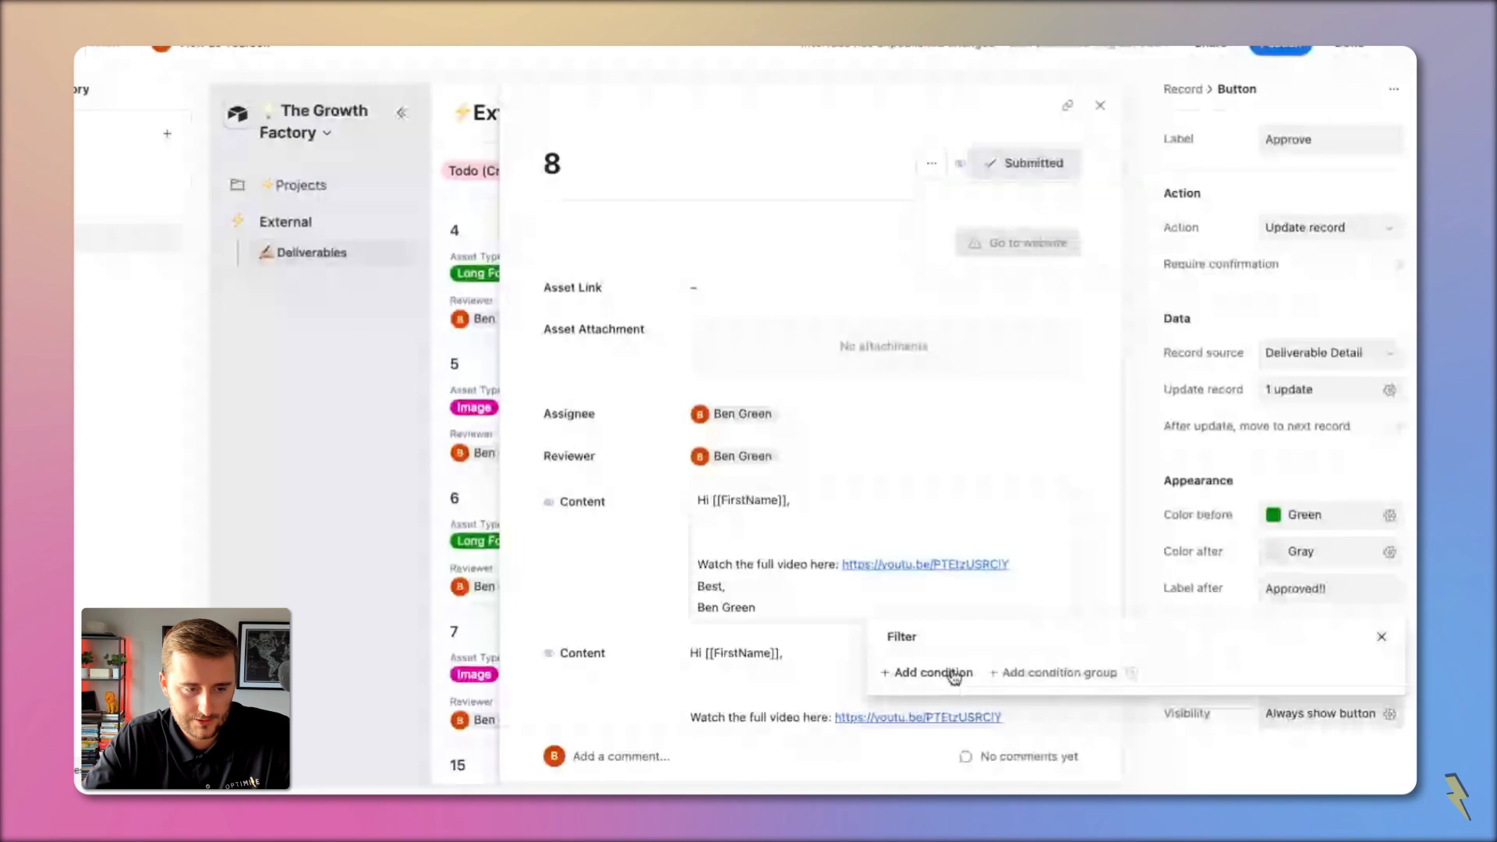
click(954, 675)
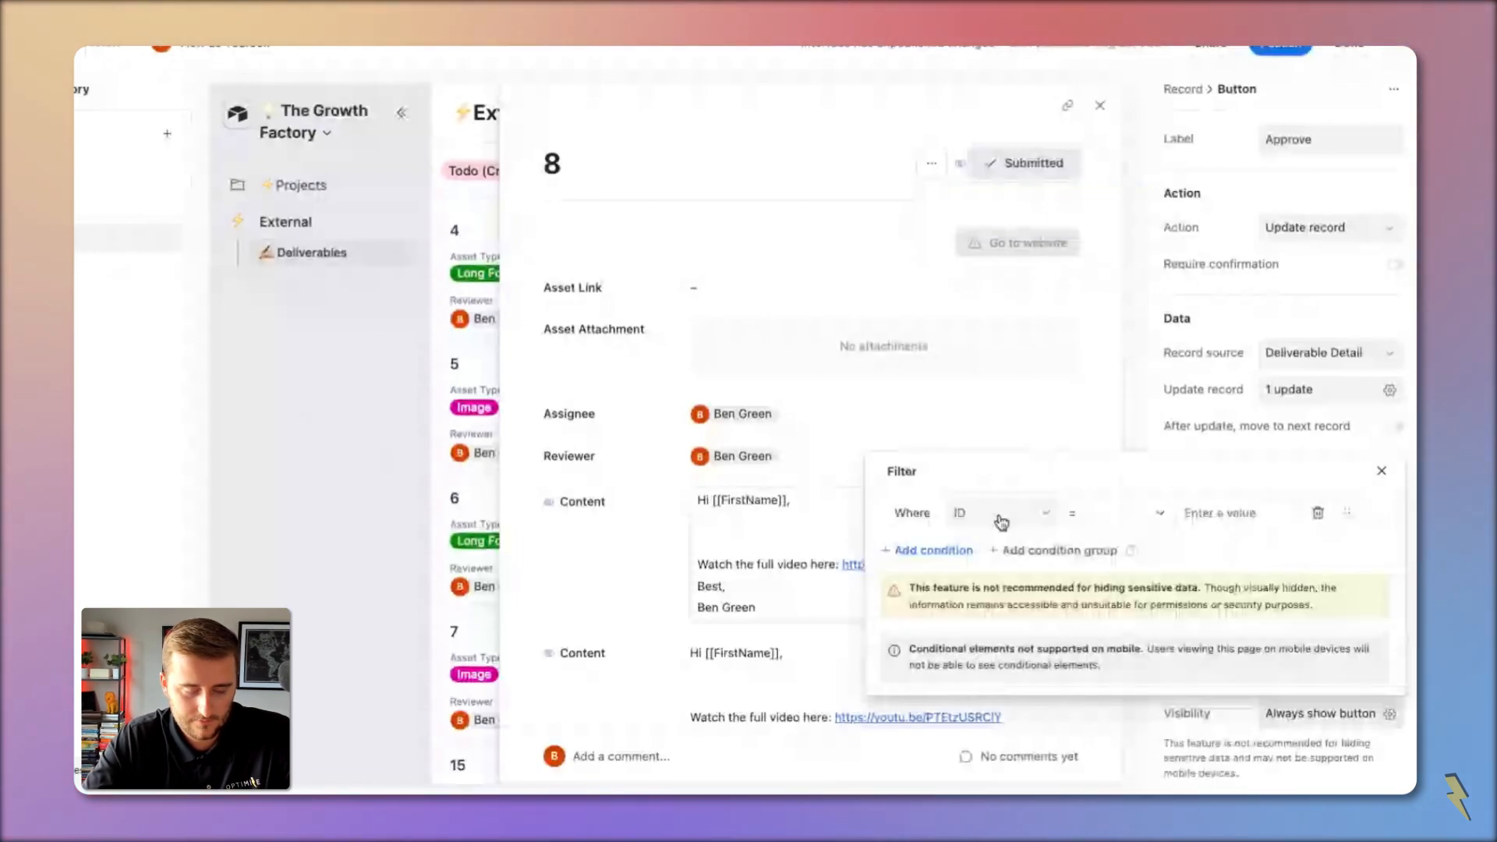
click(1001, 516)
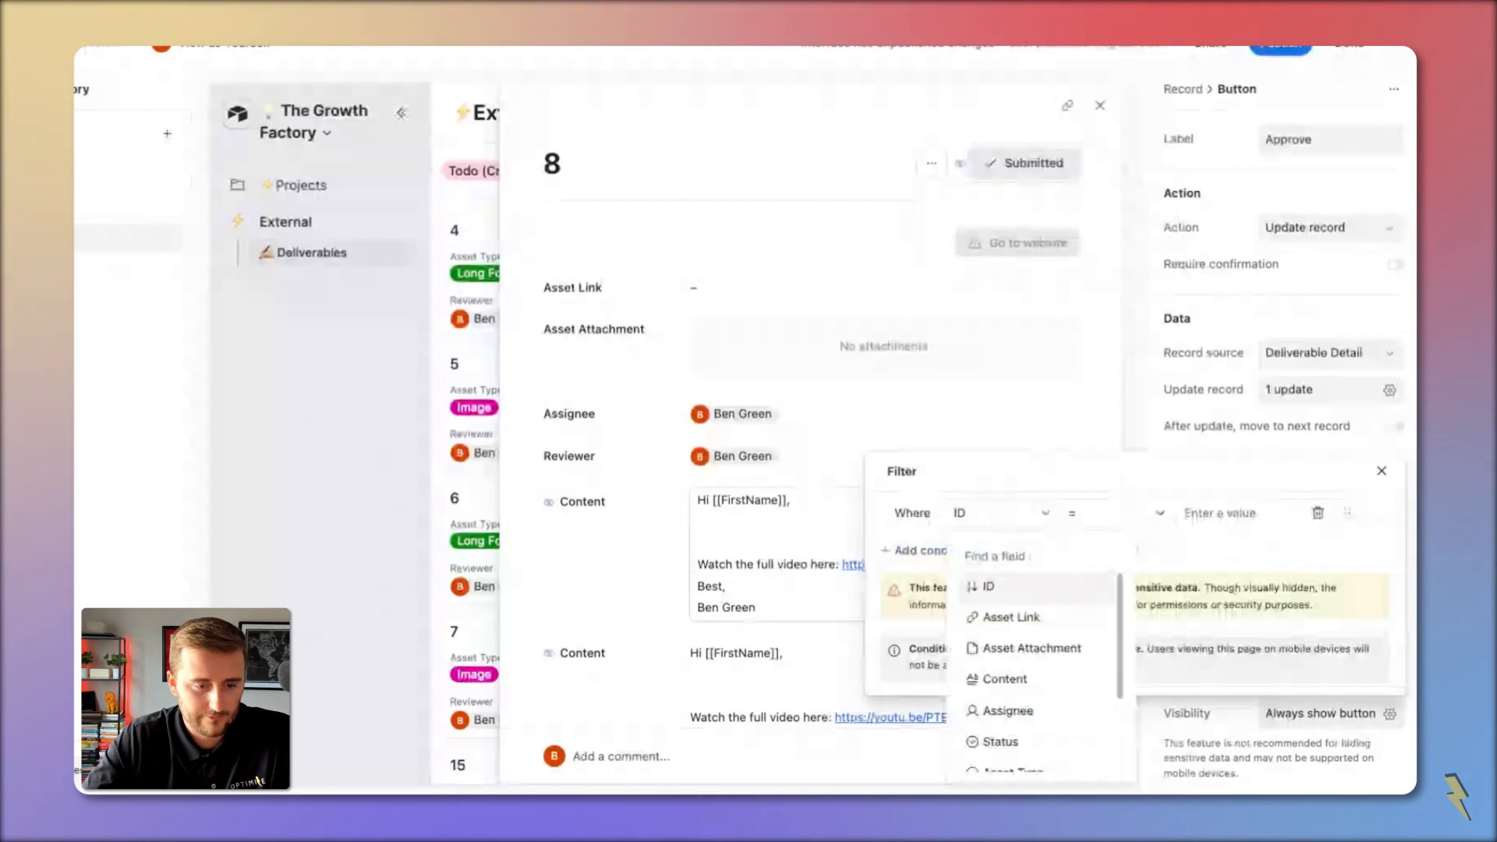
text(rev)
click(1003, 584)
click(1135, 513)
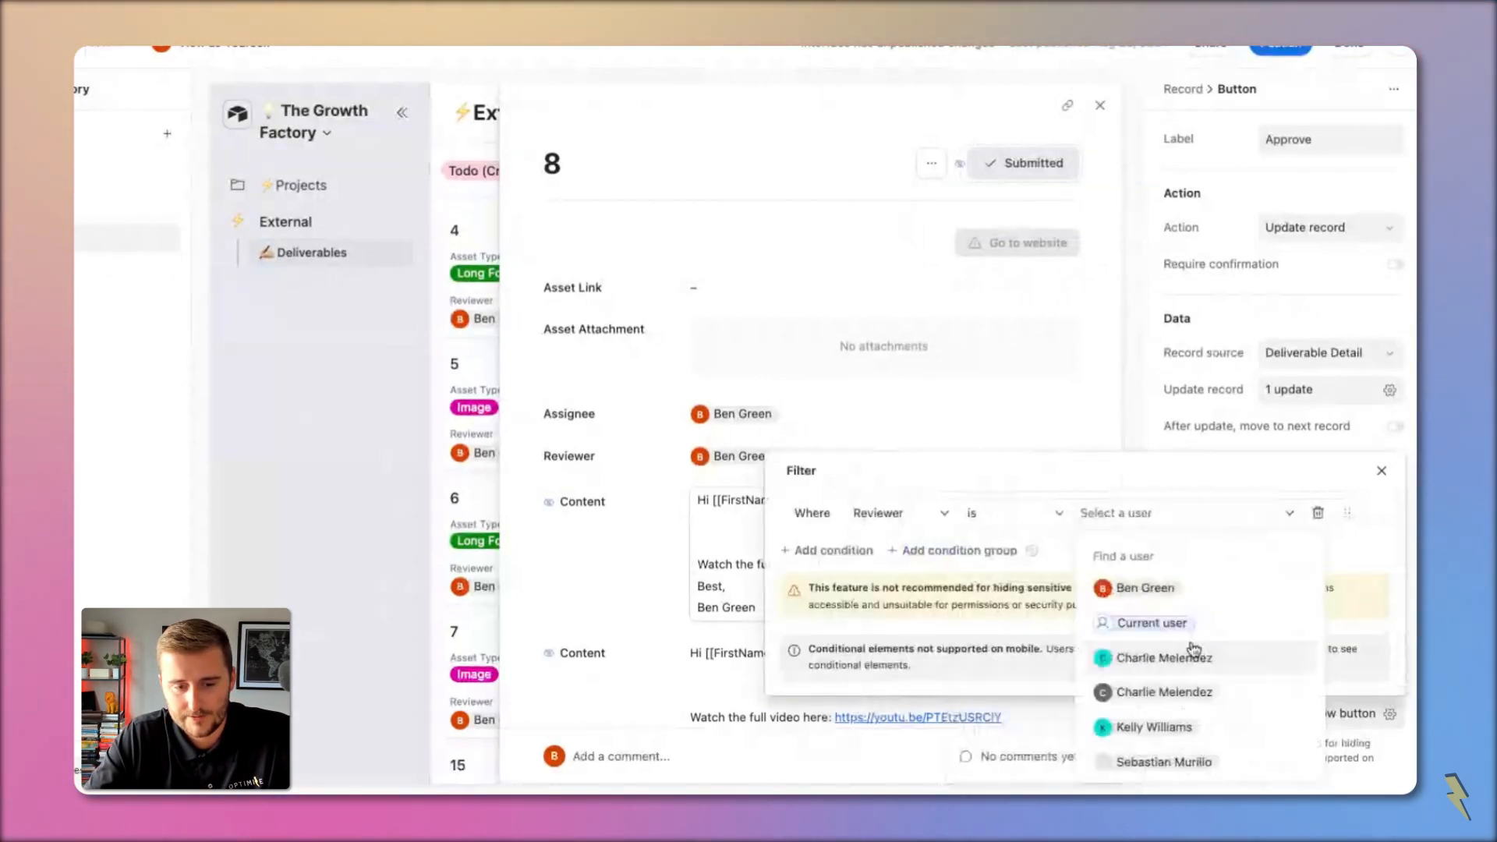
click(1162, 623)
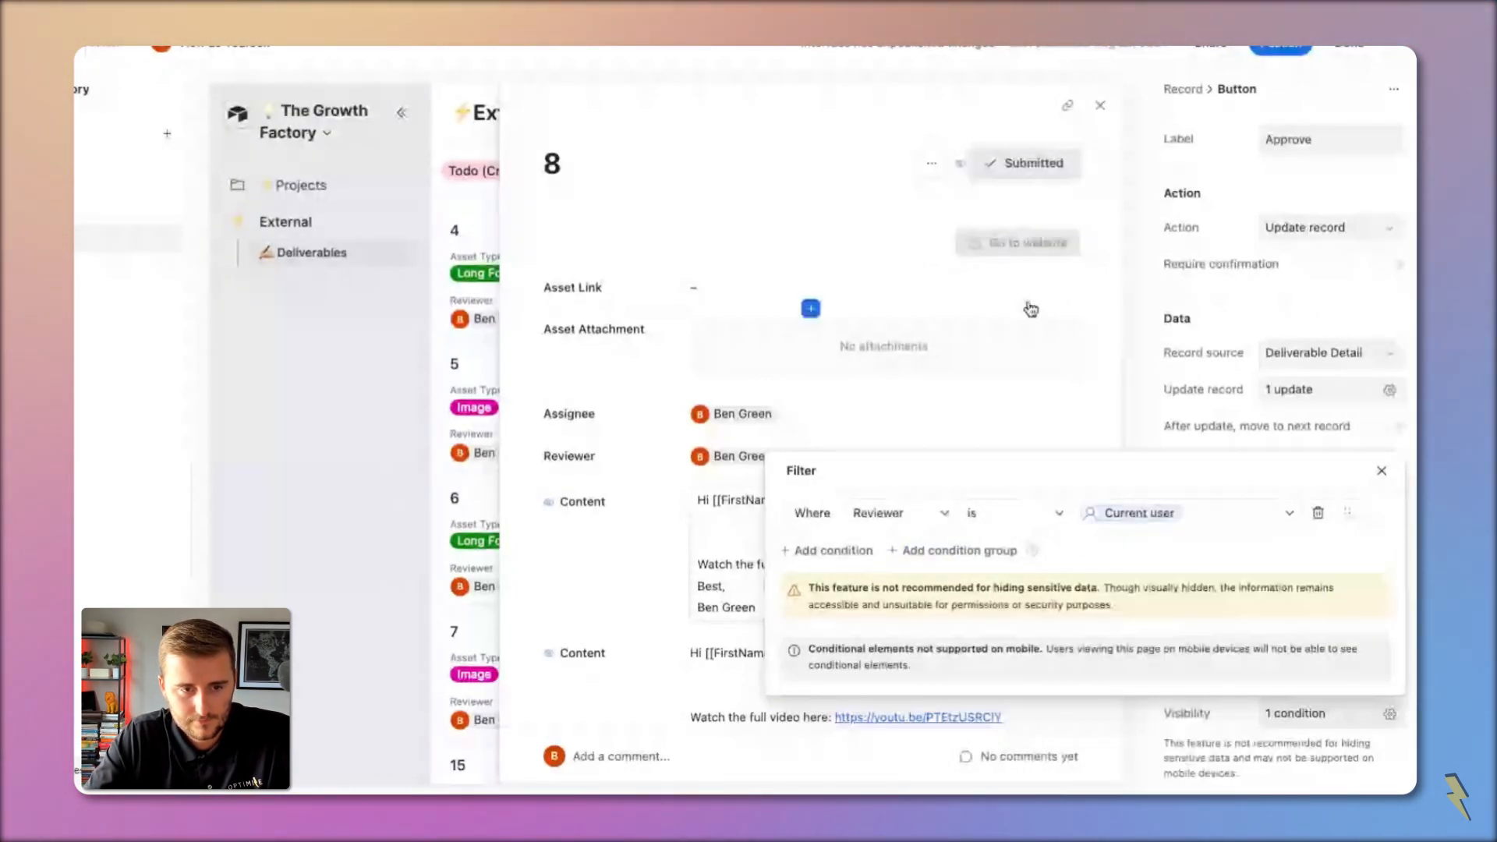
click(1113, 245)
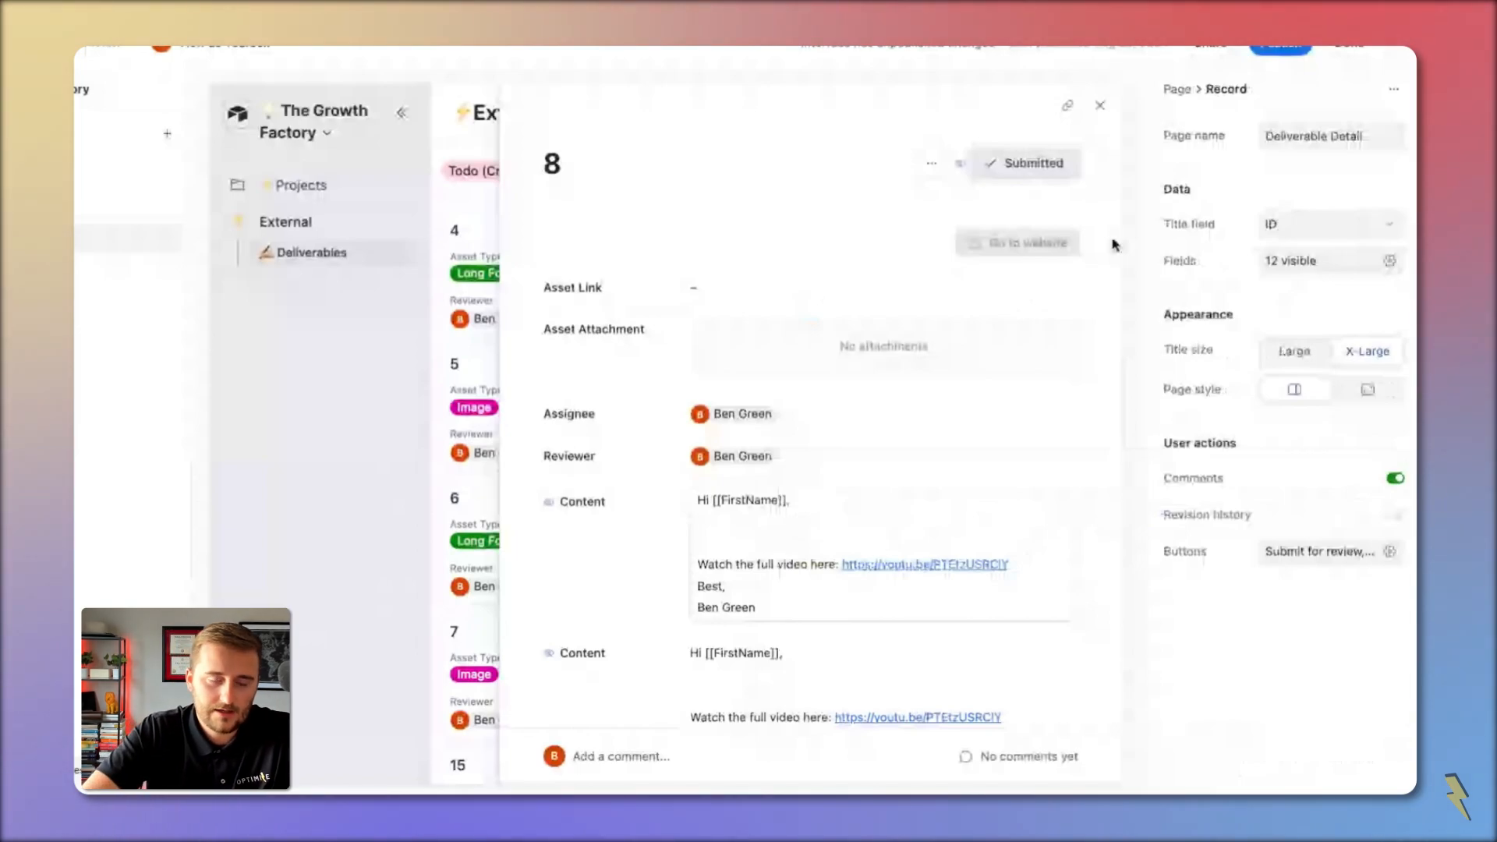
Step: Publish the unpublished changes of the External interface
click(1023, 249)
click(1280, 48)
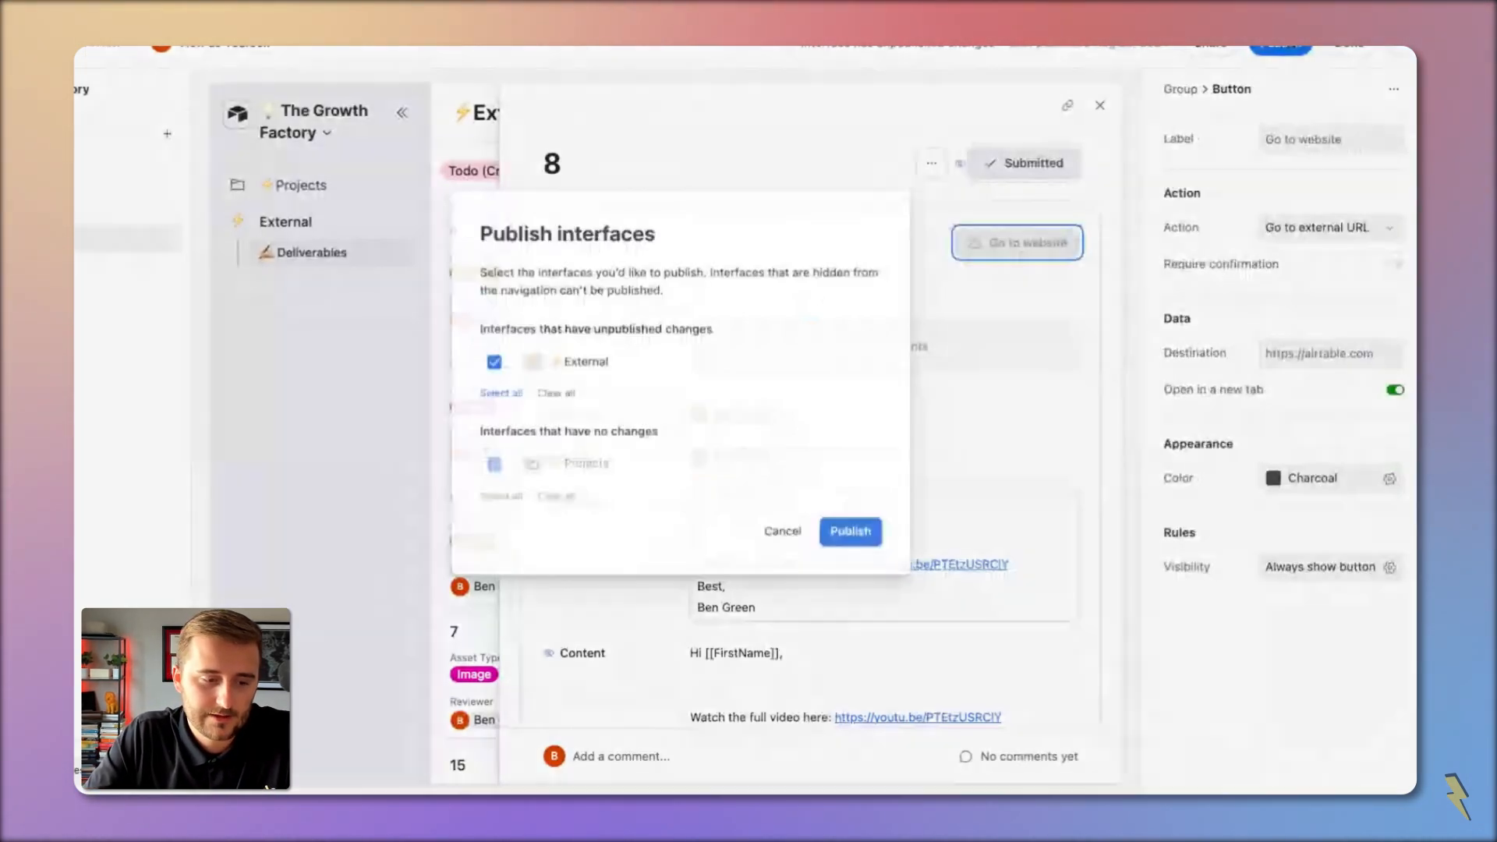
click(852, 538)
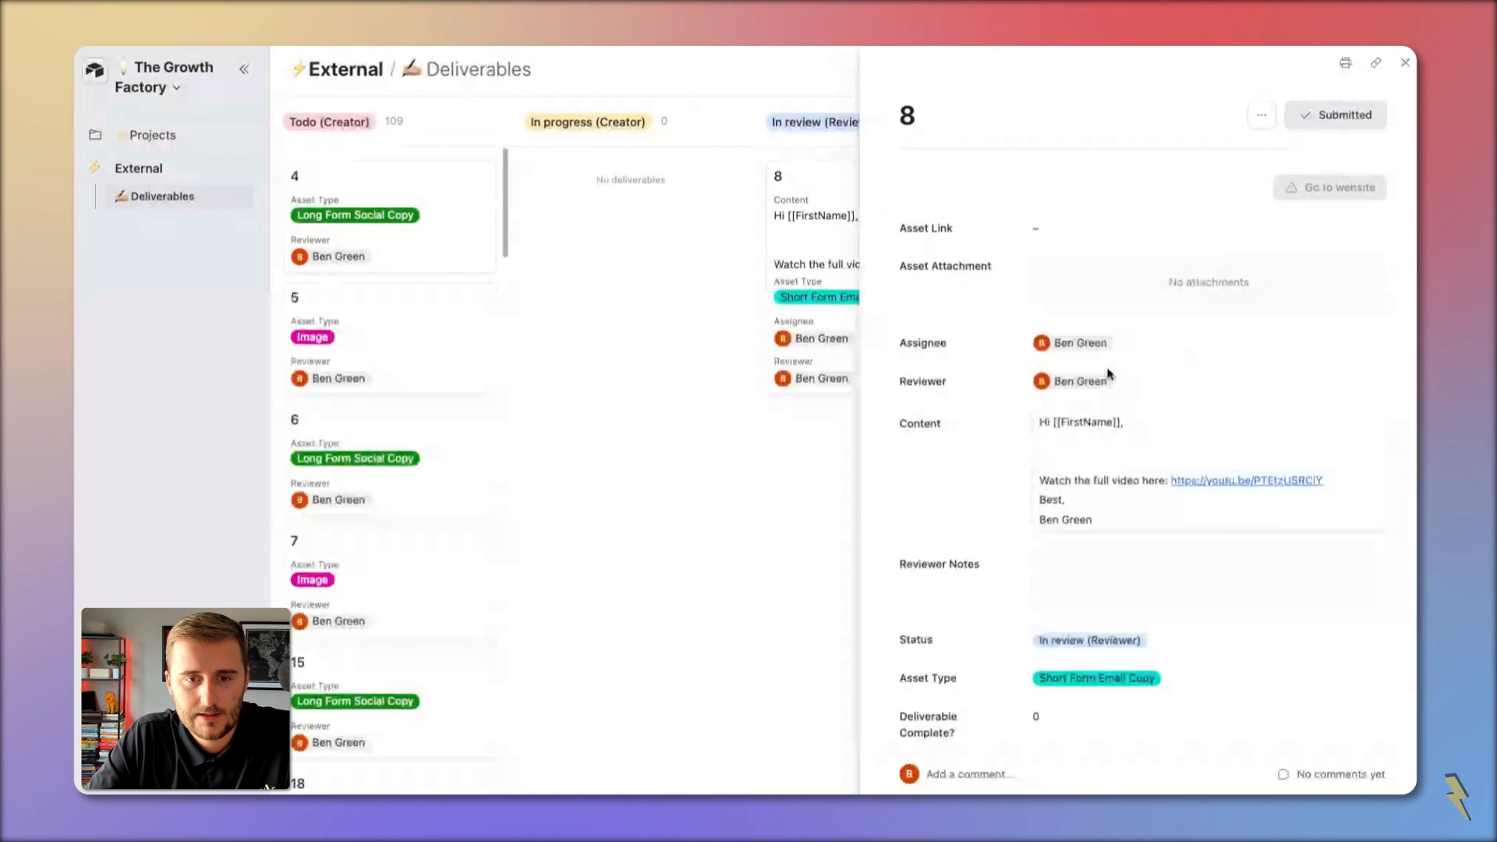
Step: Test both buttons on deliverable 8 by approving it and submitting it for review again
click(1261, 115)
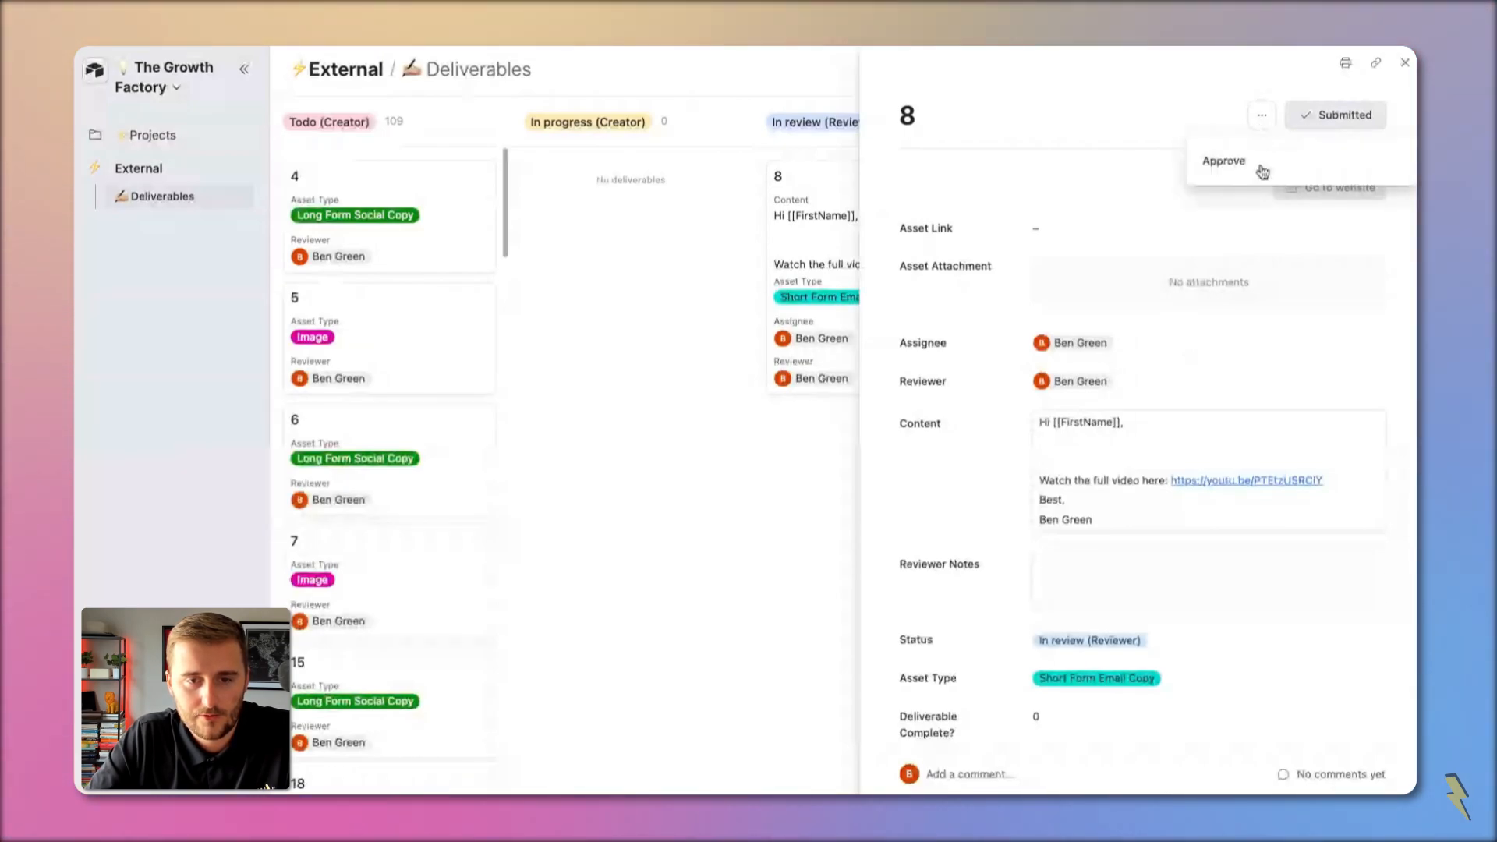
click(1261, 172)
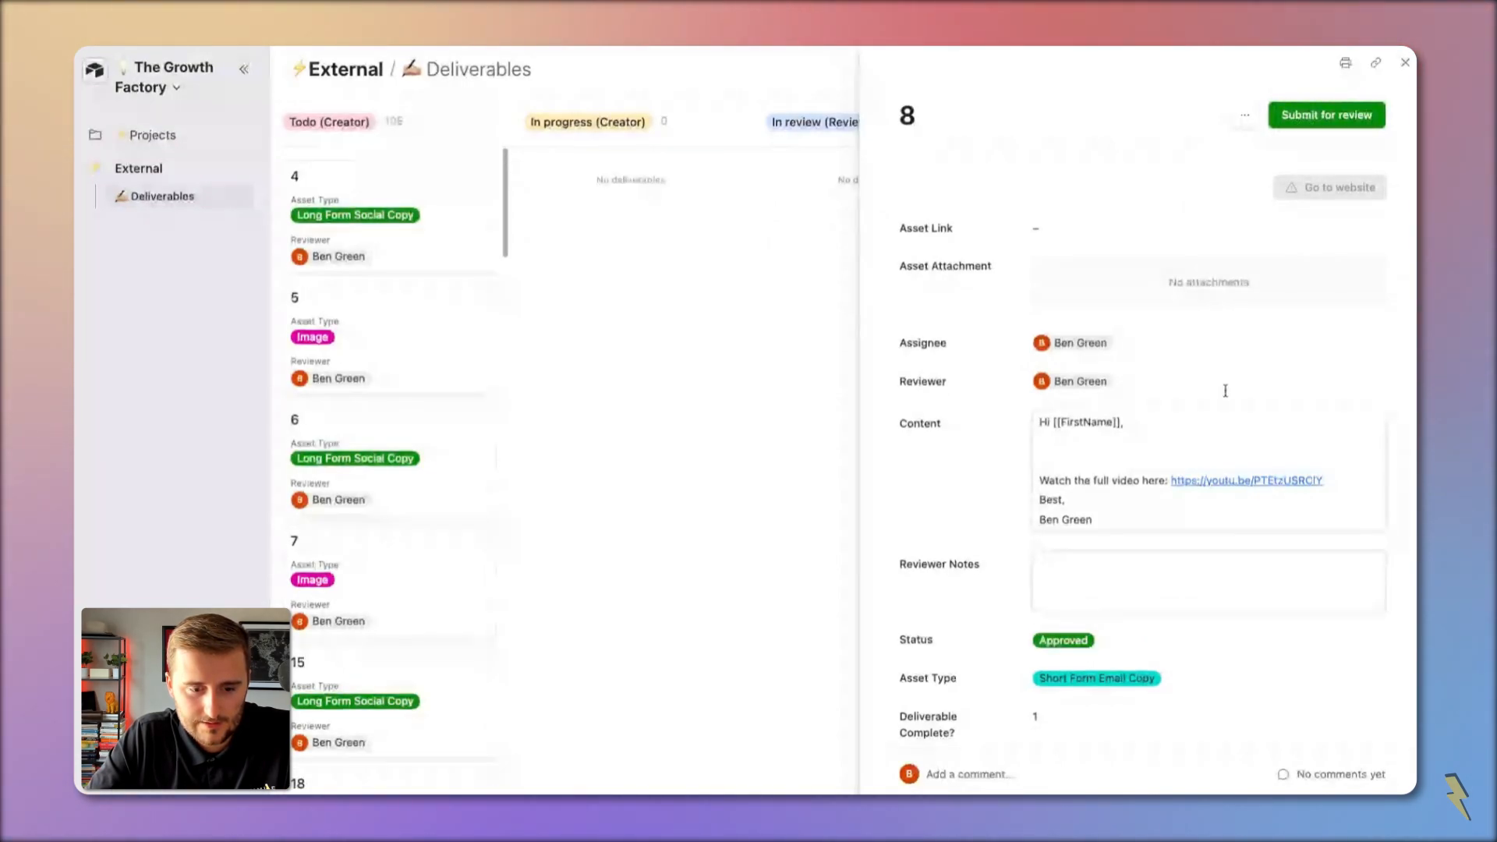
click(1325, 116)
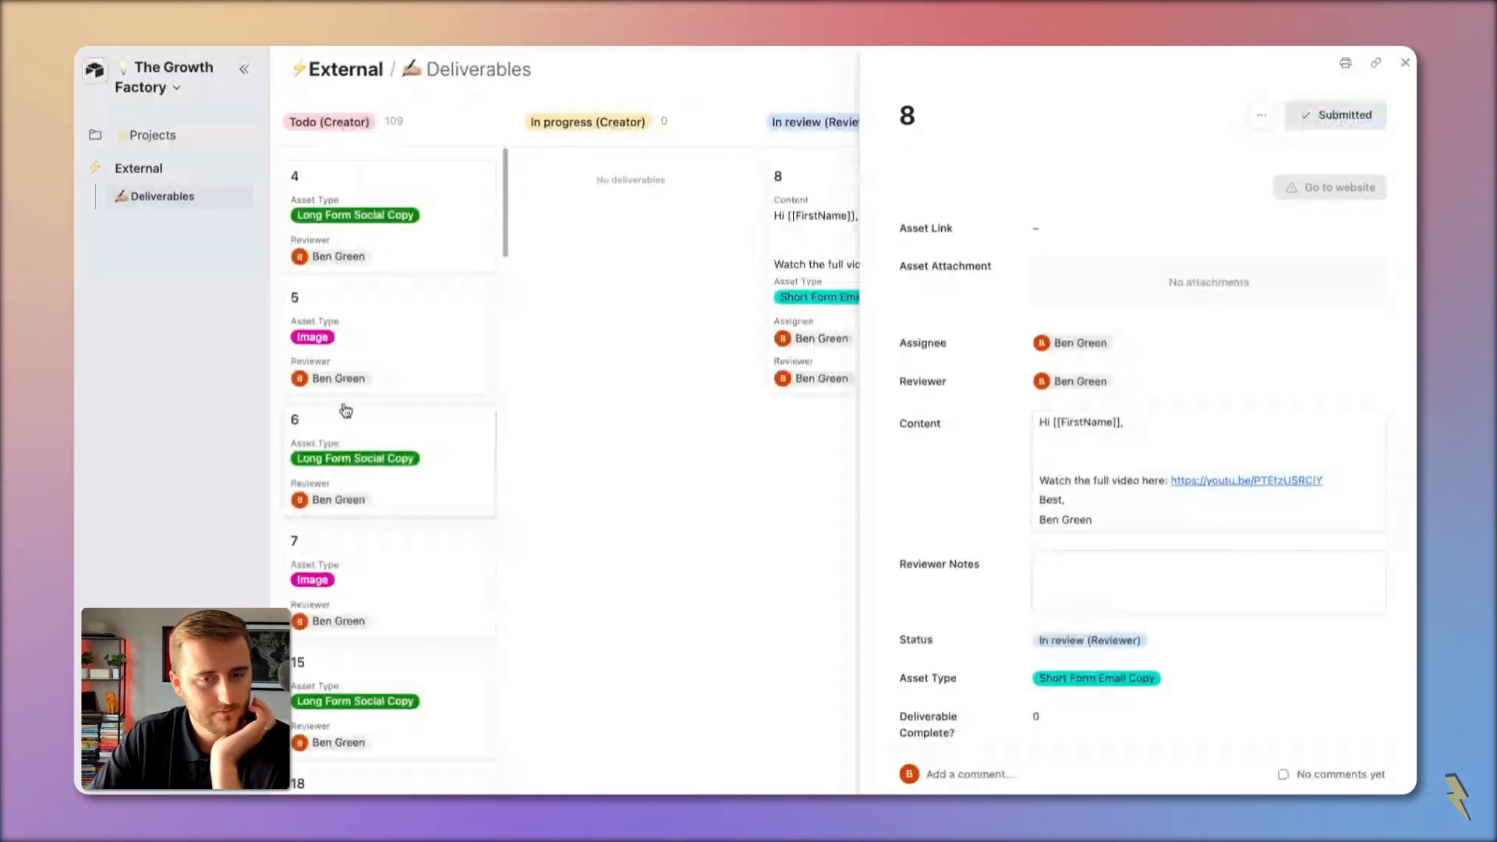
Step: Open deliverable 5, return to editing the interface, and check the additional header buttons on its detail page
click(334, 350)
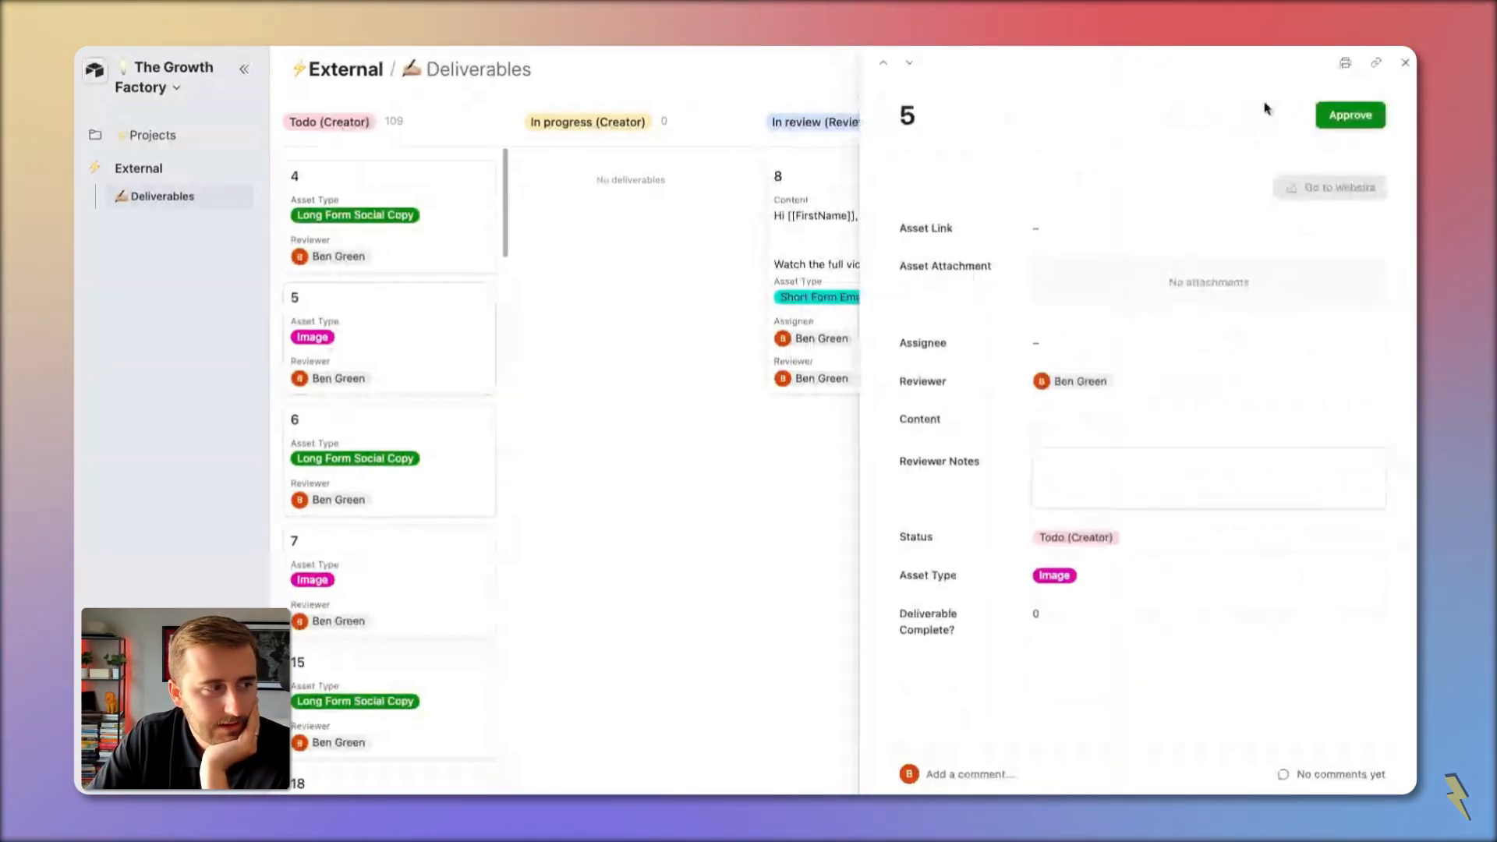
click(167, 86)
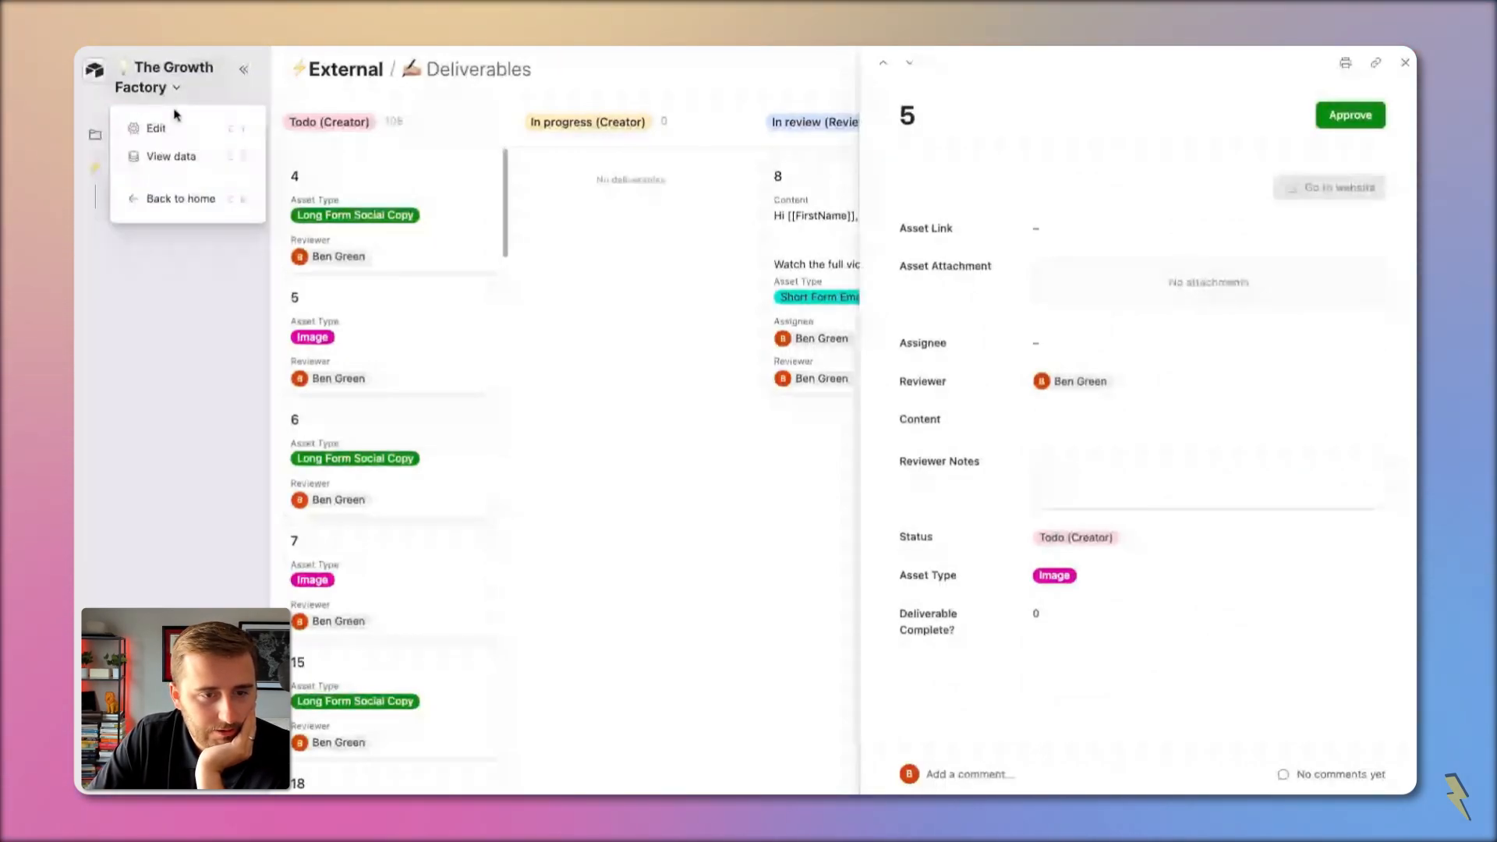
click(160, 128)
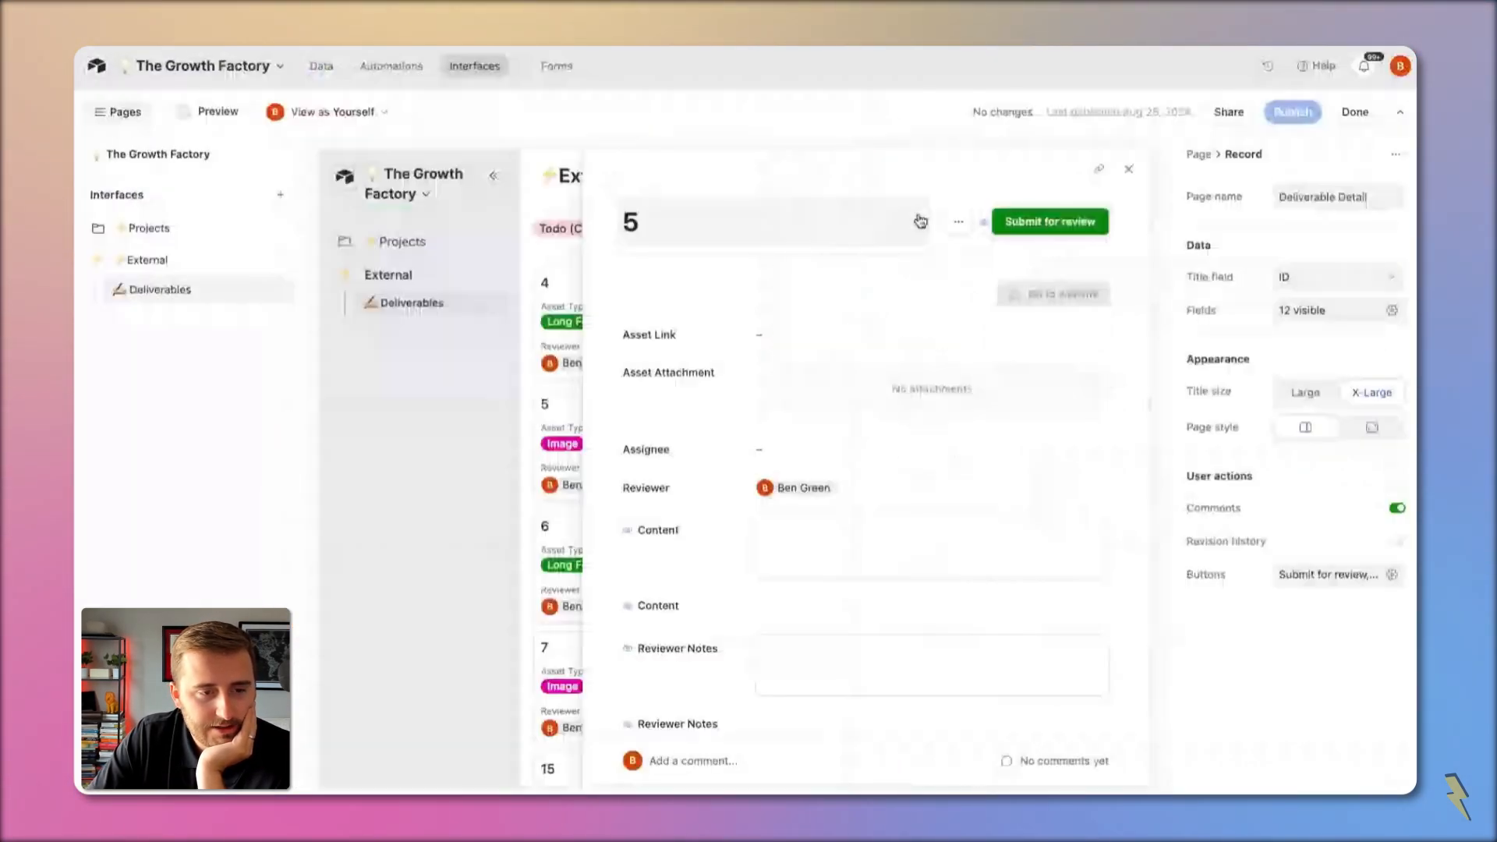
click(956, 225)
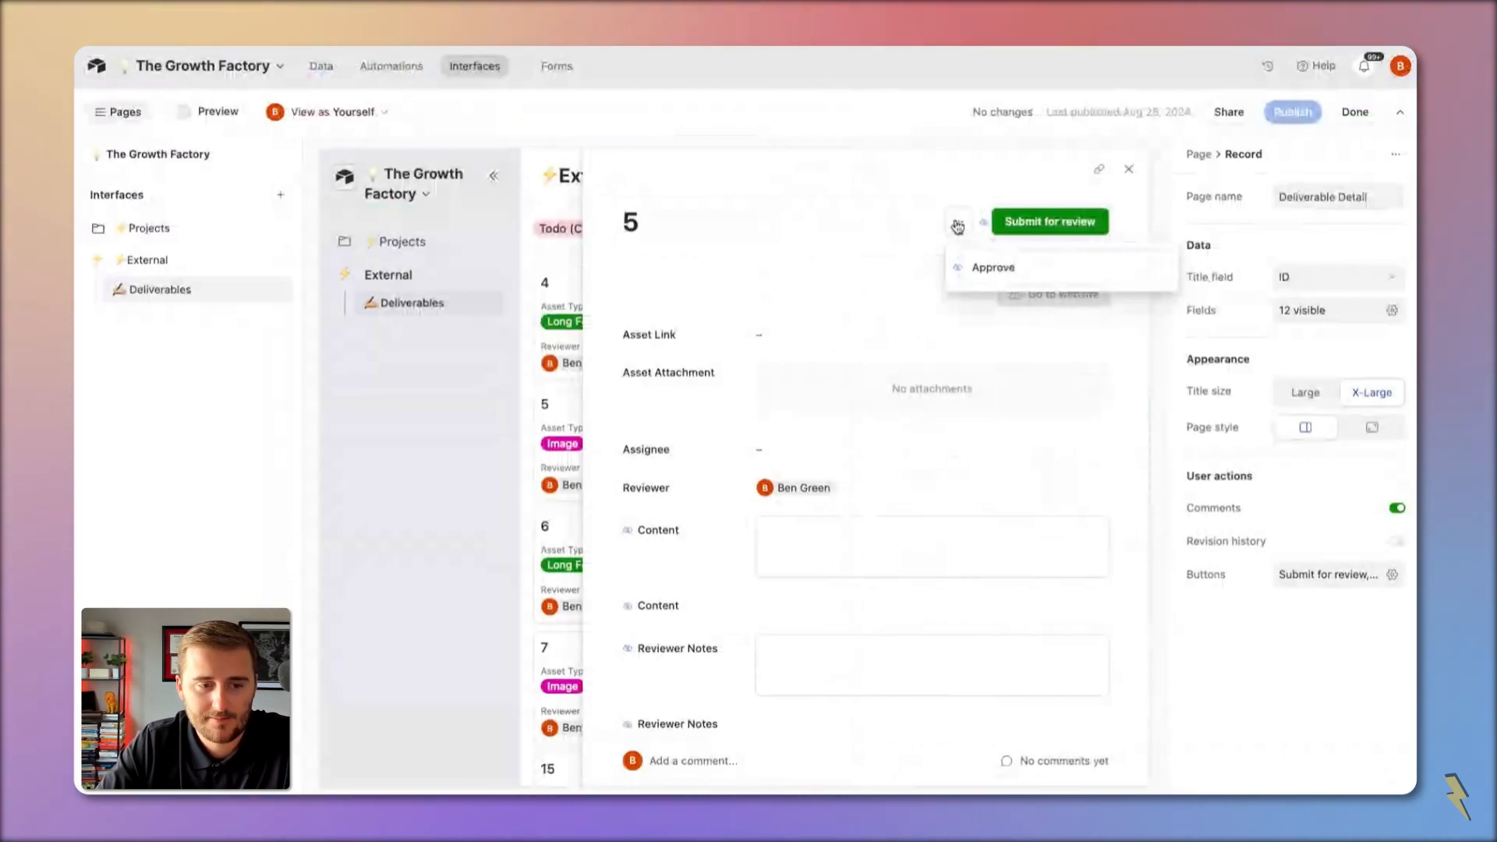
click(910, 295)
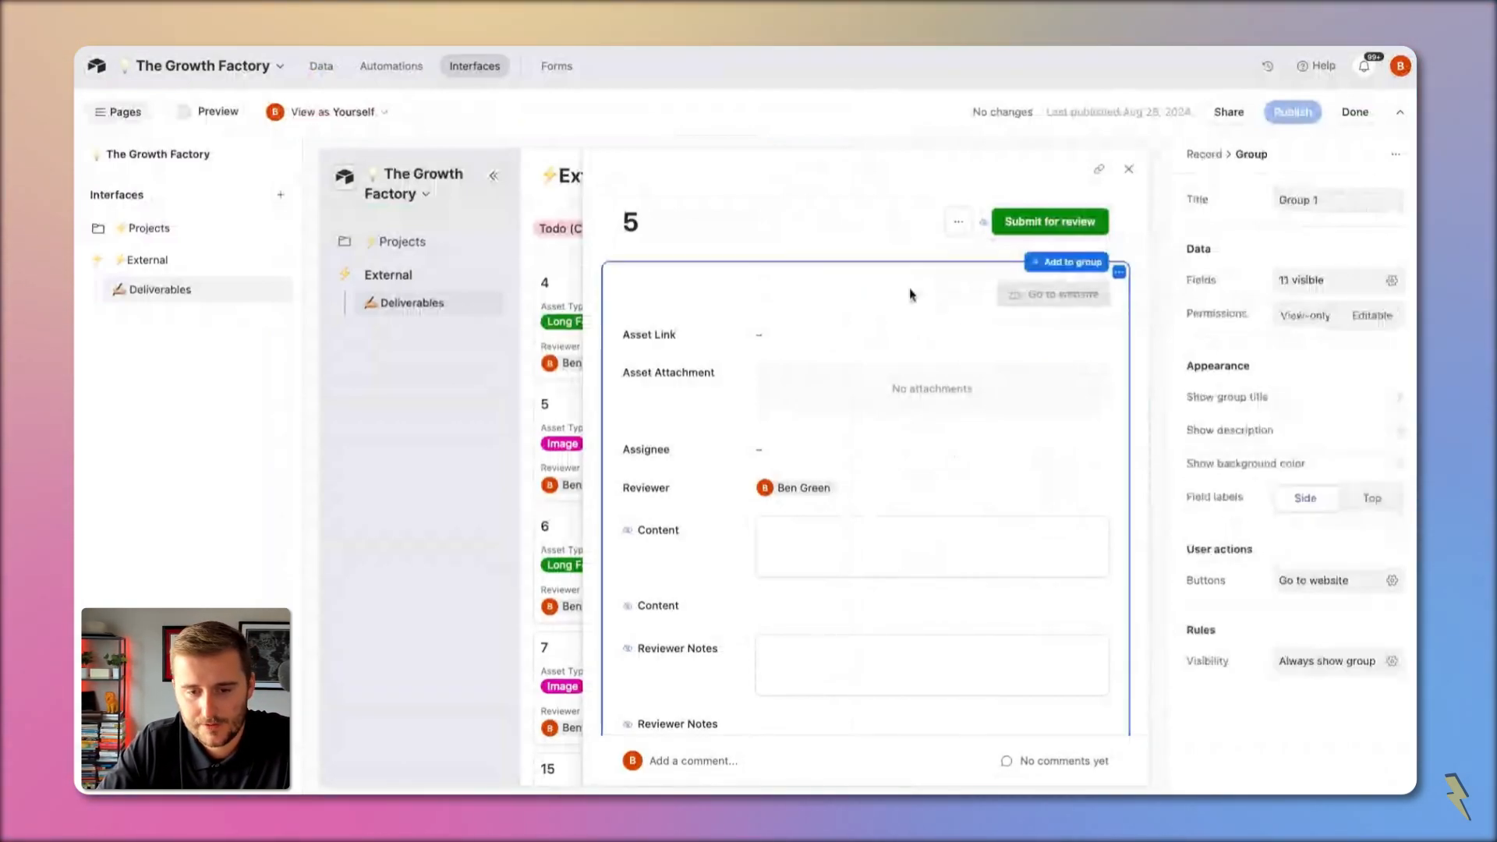
Step: Change the action of the "Go to website" button in the detail group to Update record
click(1049, 294)
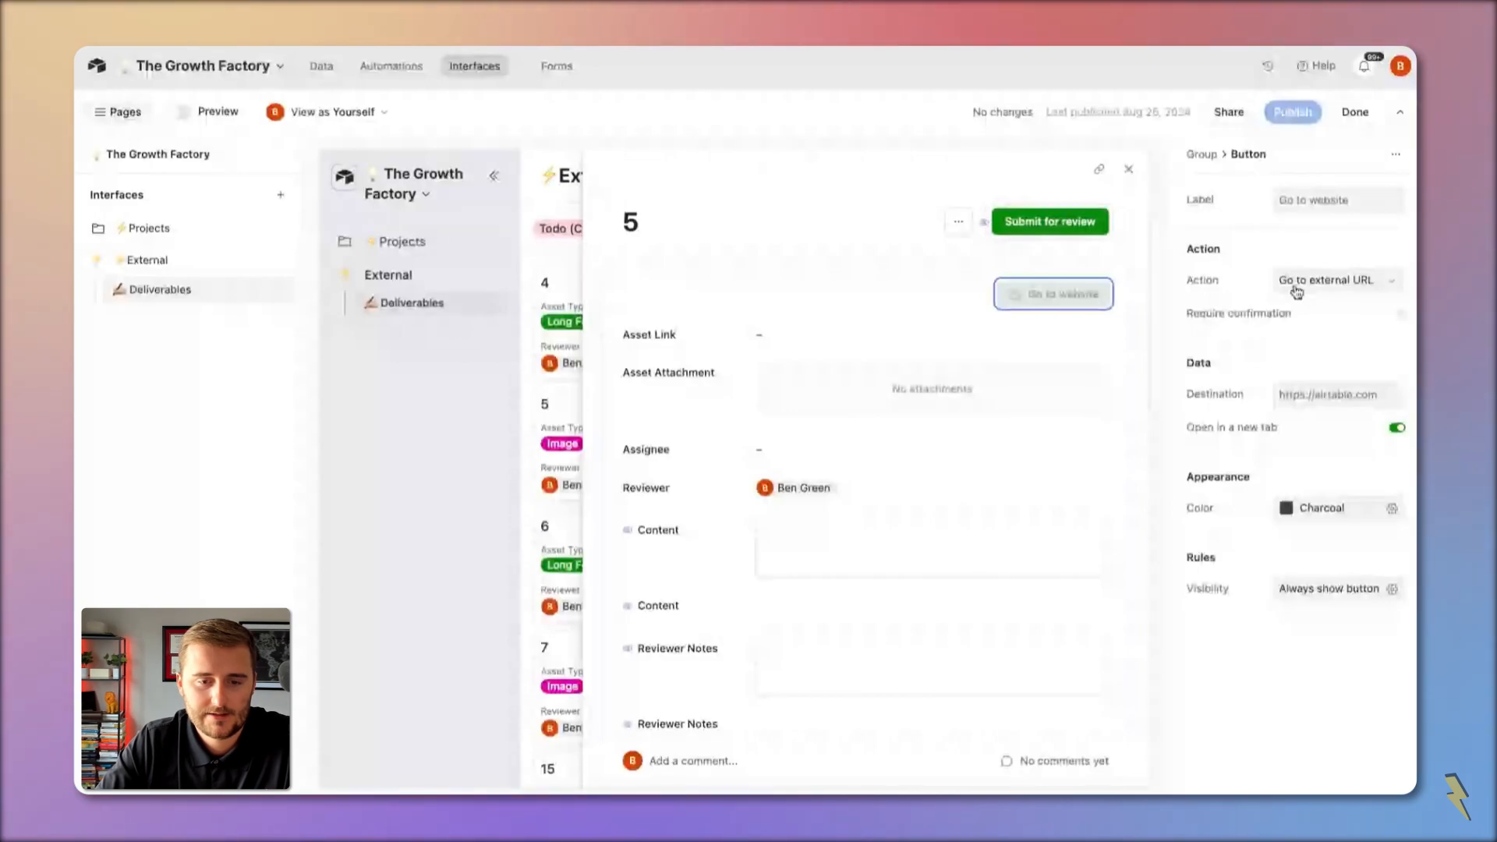
click(1296, 282)
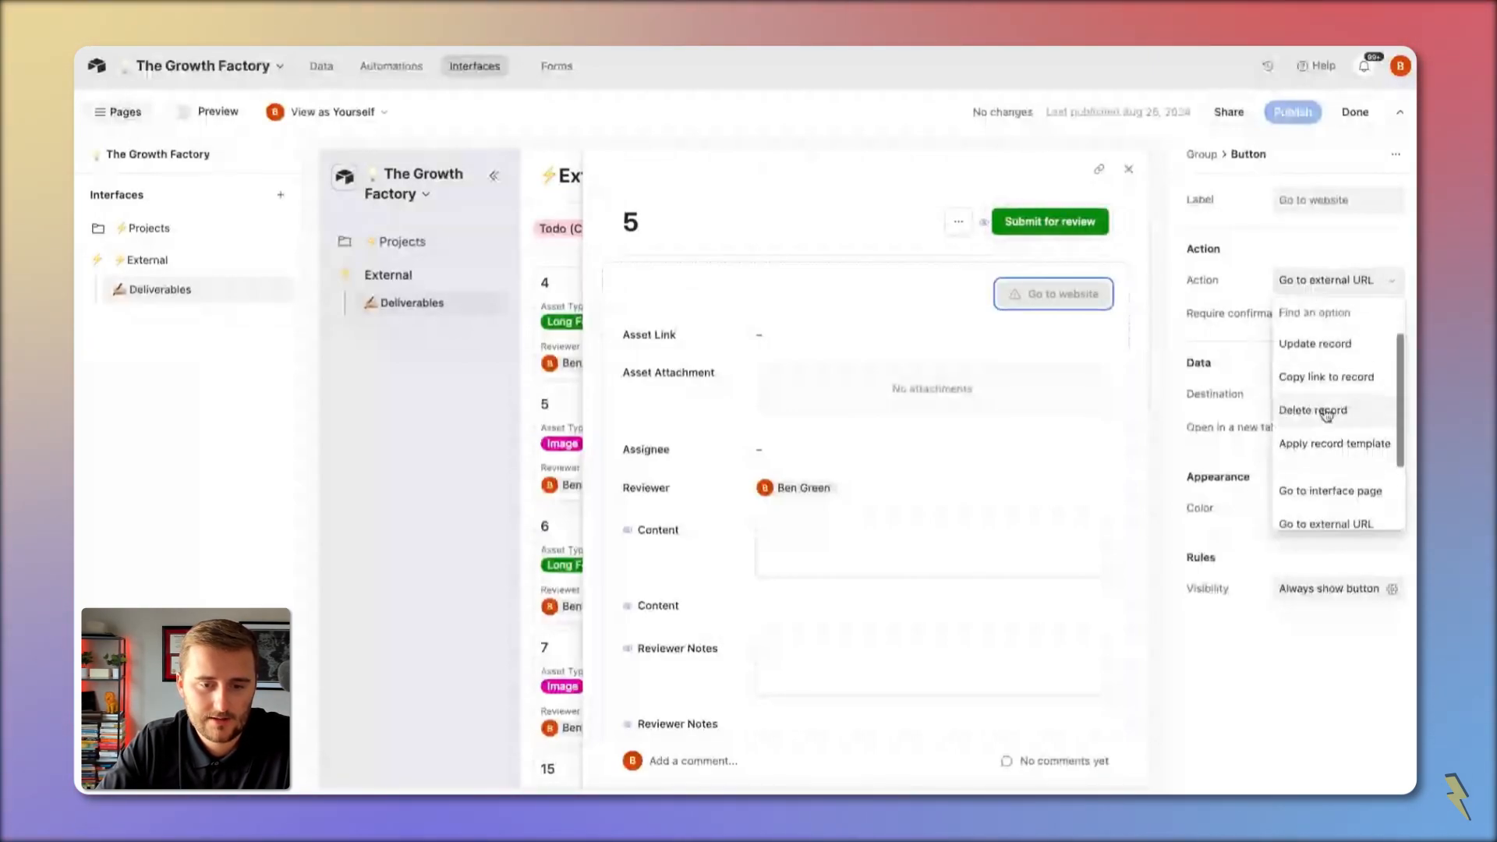
click(1319, 357)
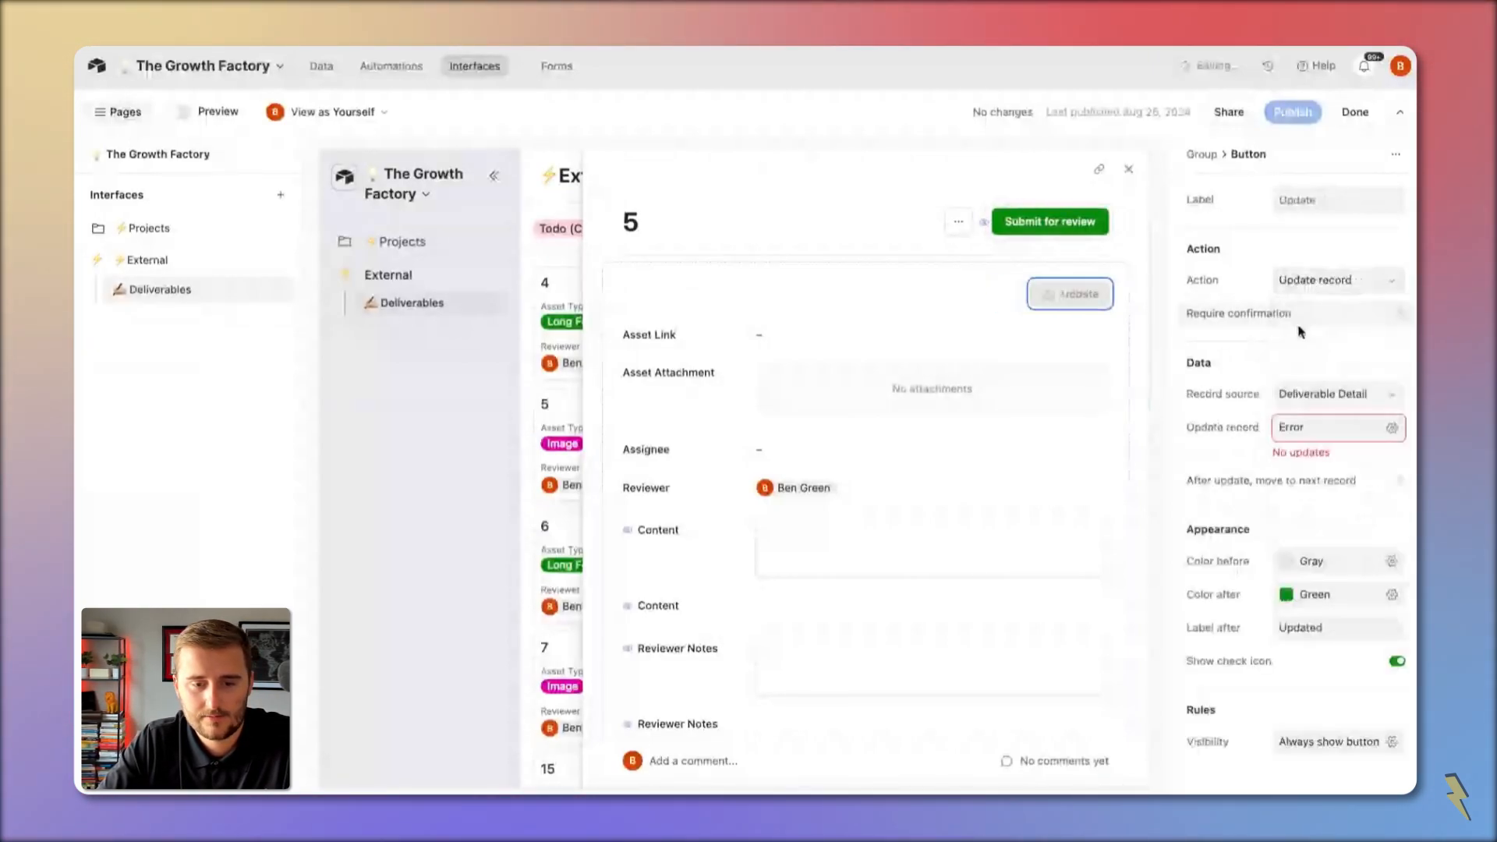
Step: Configure the group button's record update to set Status to In revision (Creator)
click(1345, 436)
click(1057, 513)
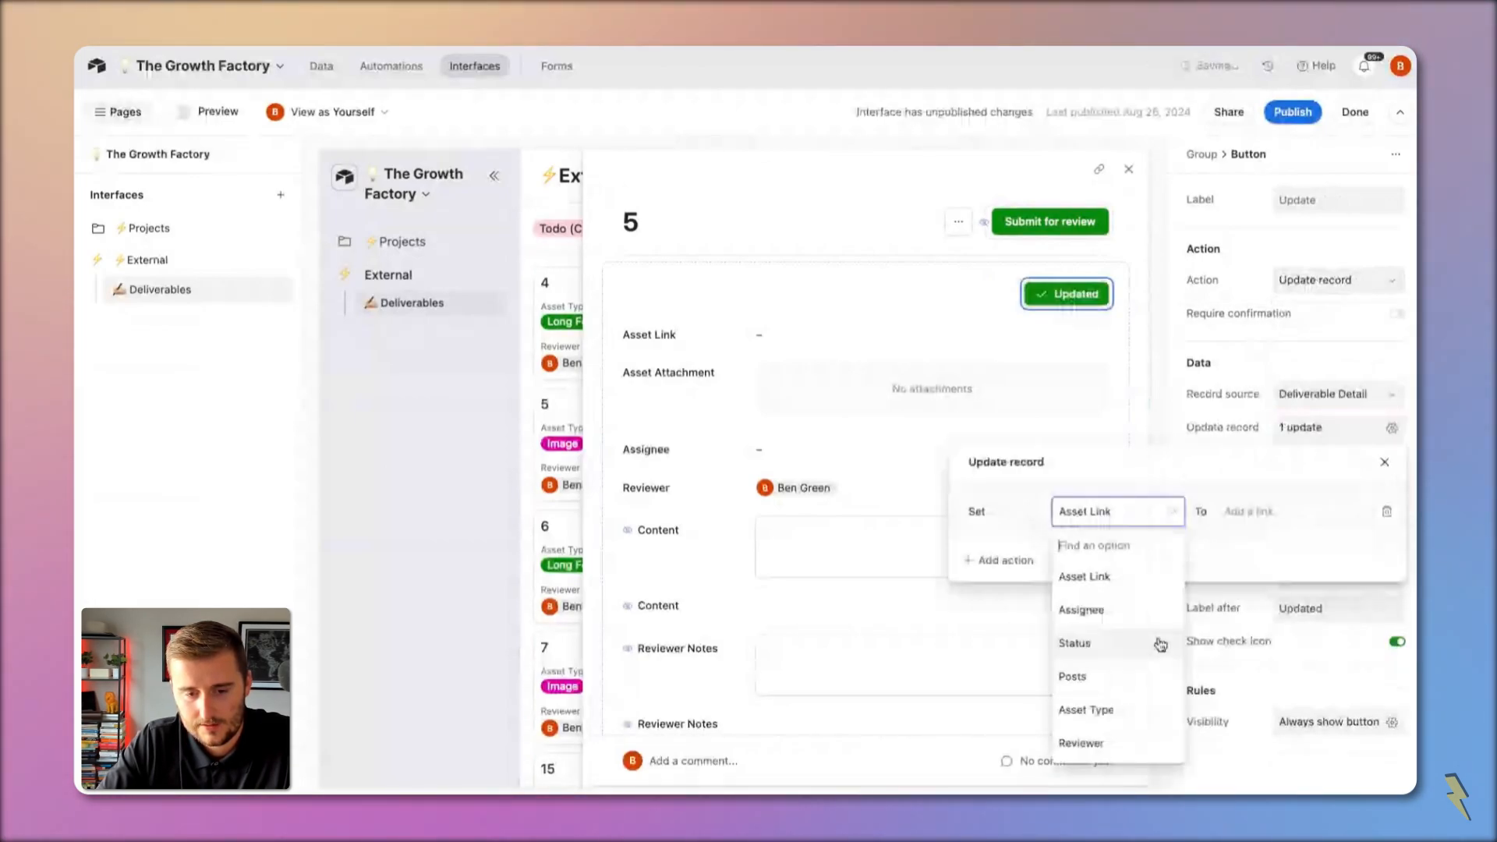
click(1160, 645)
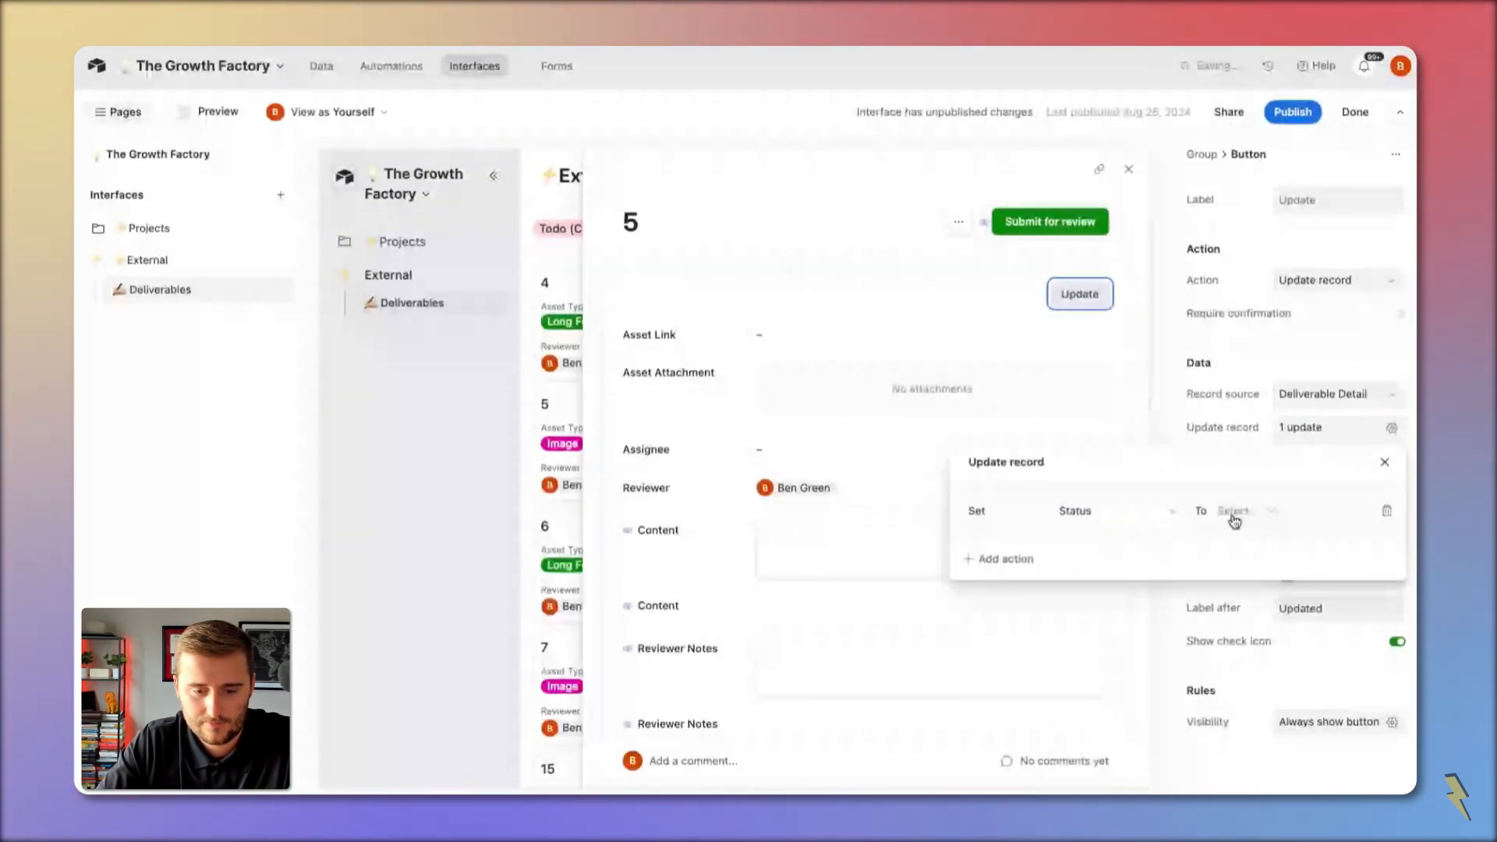
click(1234, 519)
click(1287, 700)
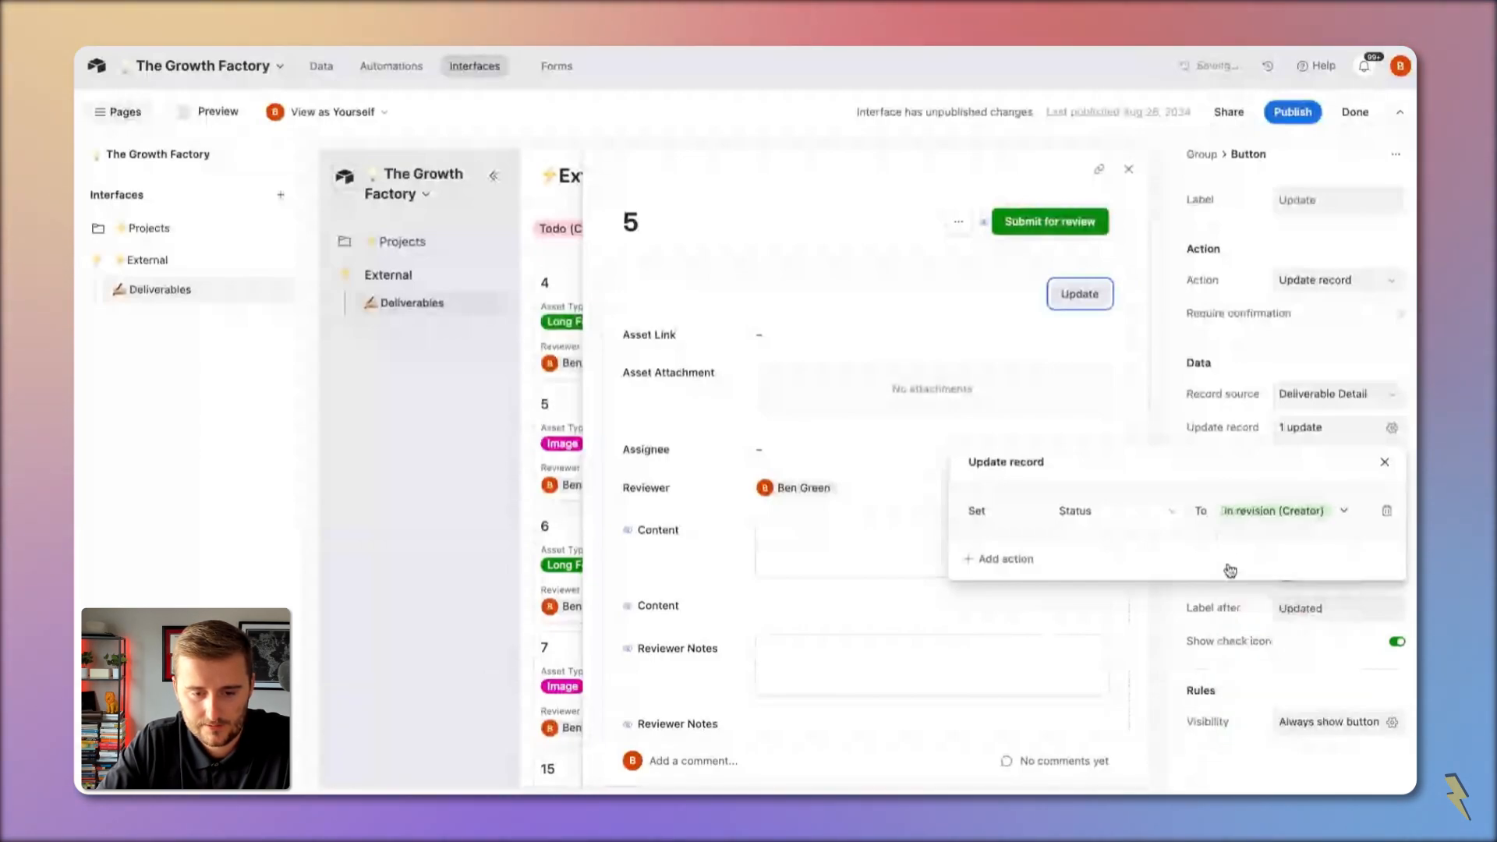
click(1186, 616)
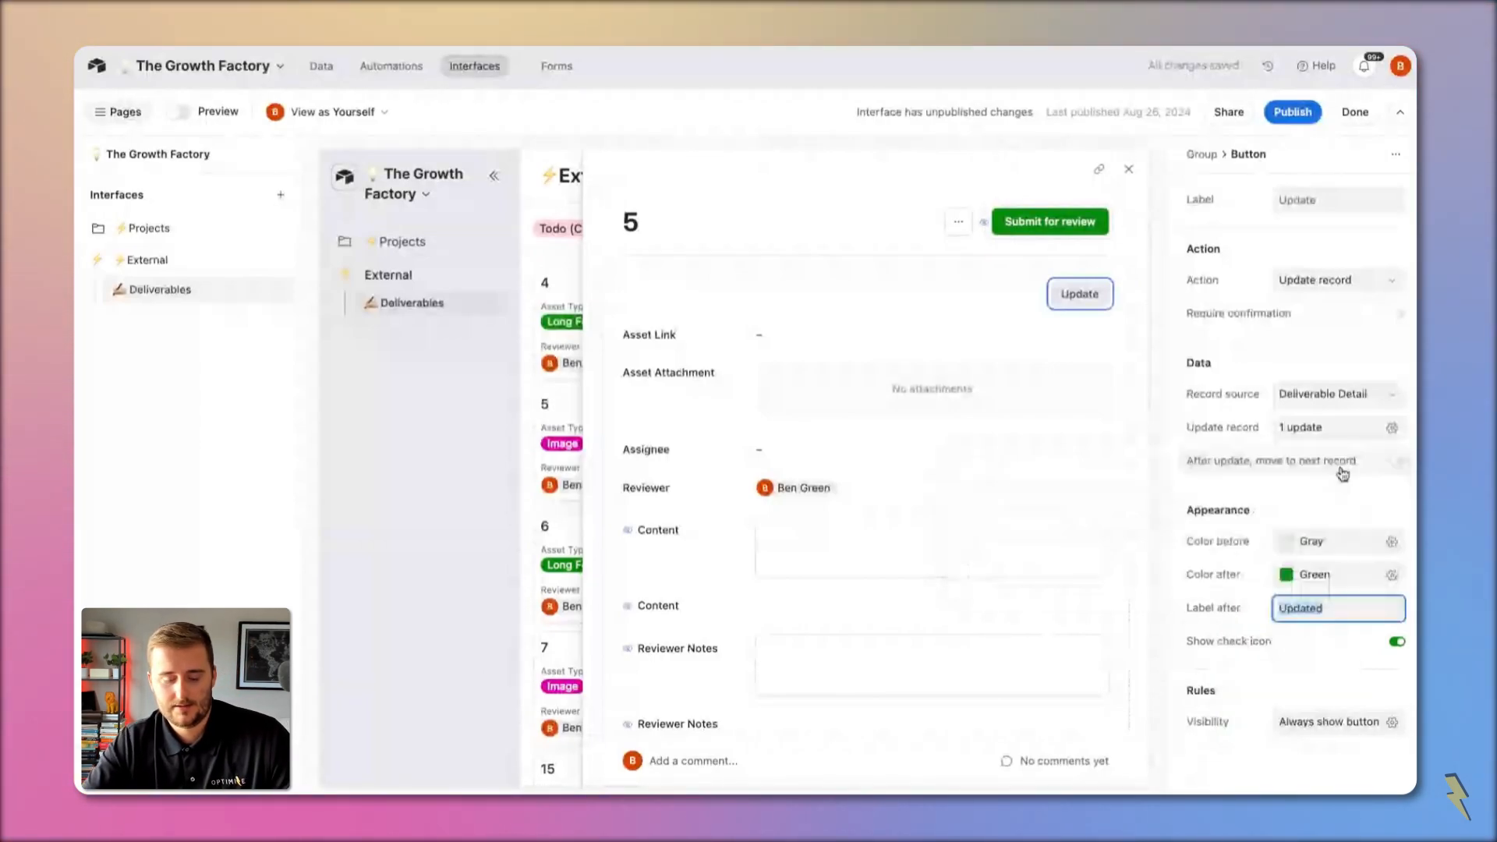
Step: Set the group button's main label to "Request Revisions"
click(1299, 204)
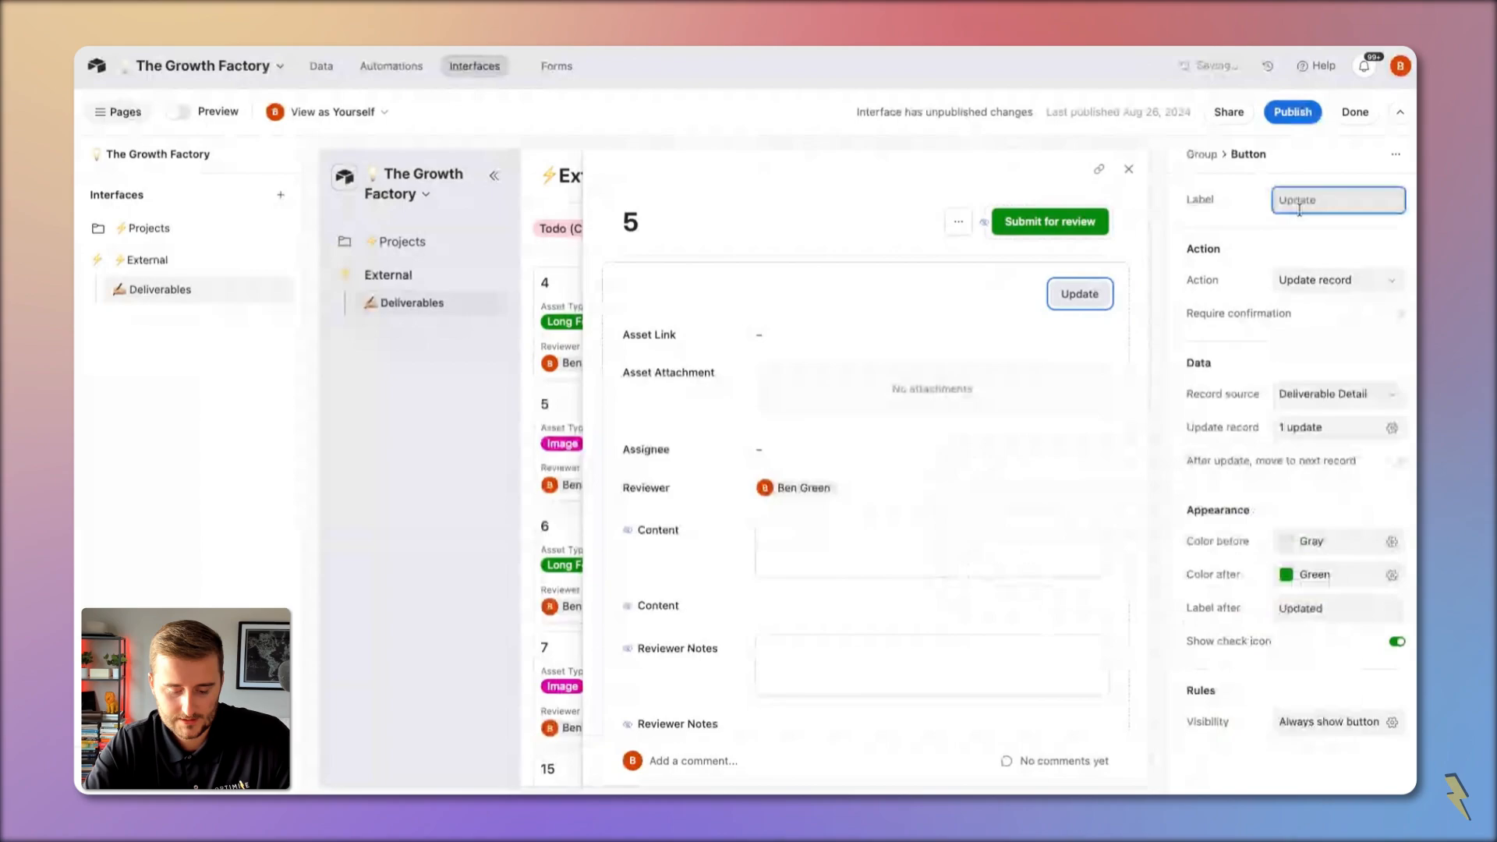
key(super+a)
text(Request Re)
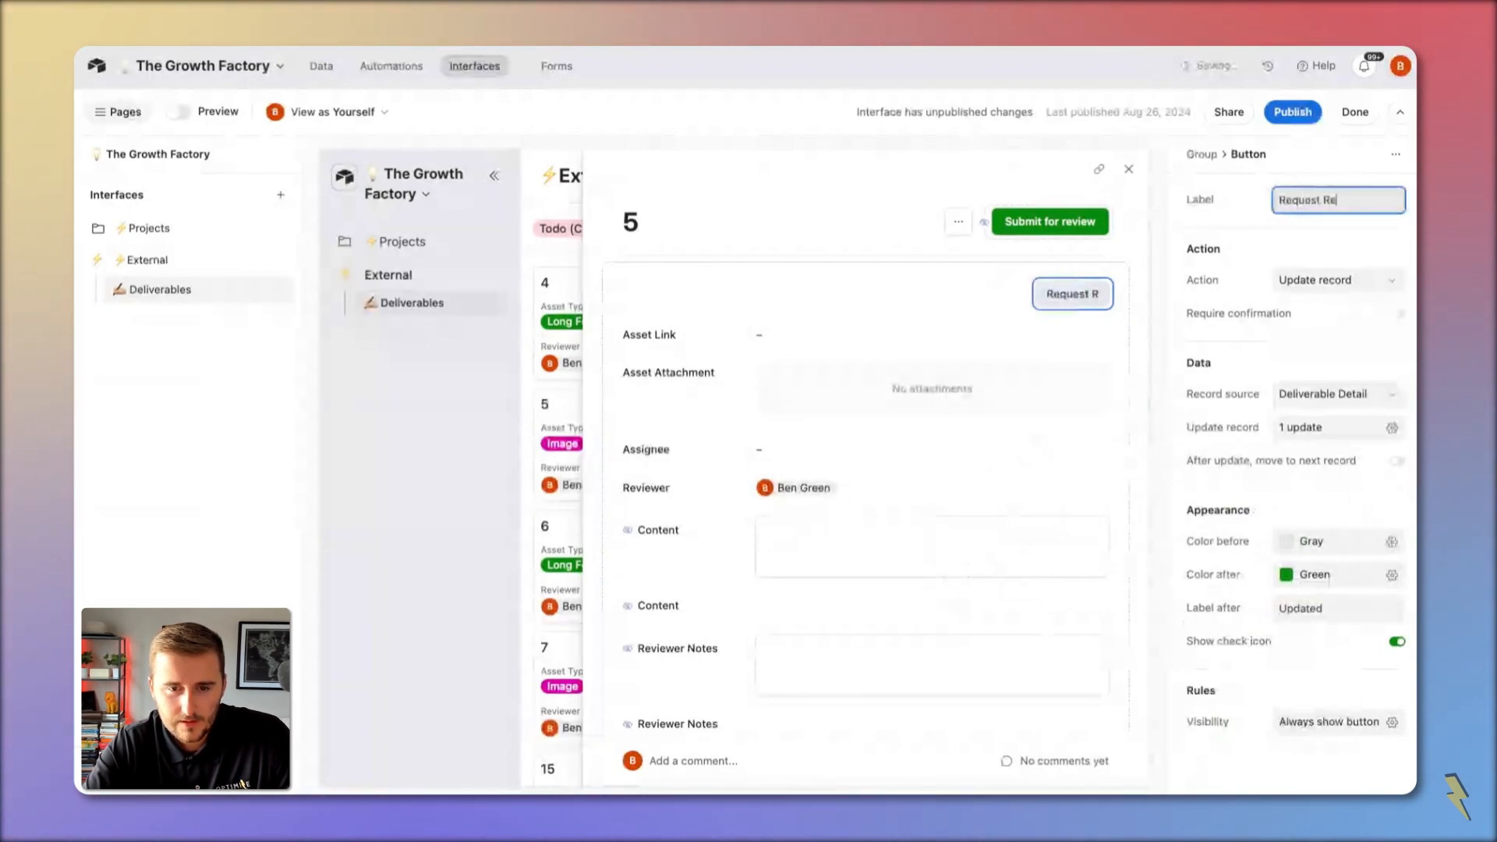
text(visions)
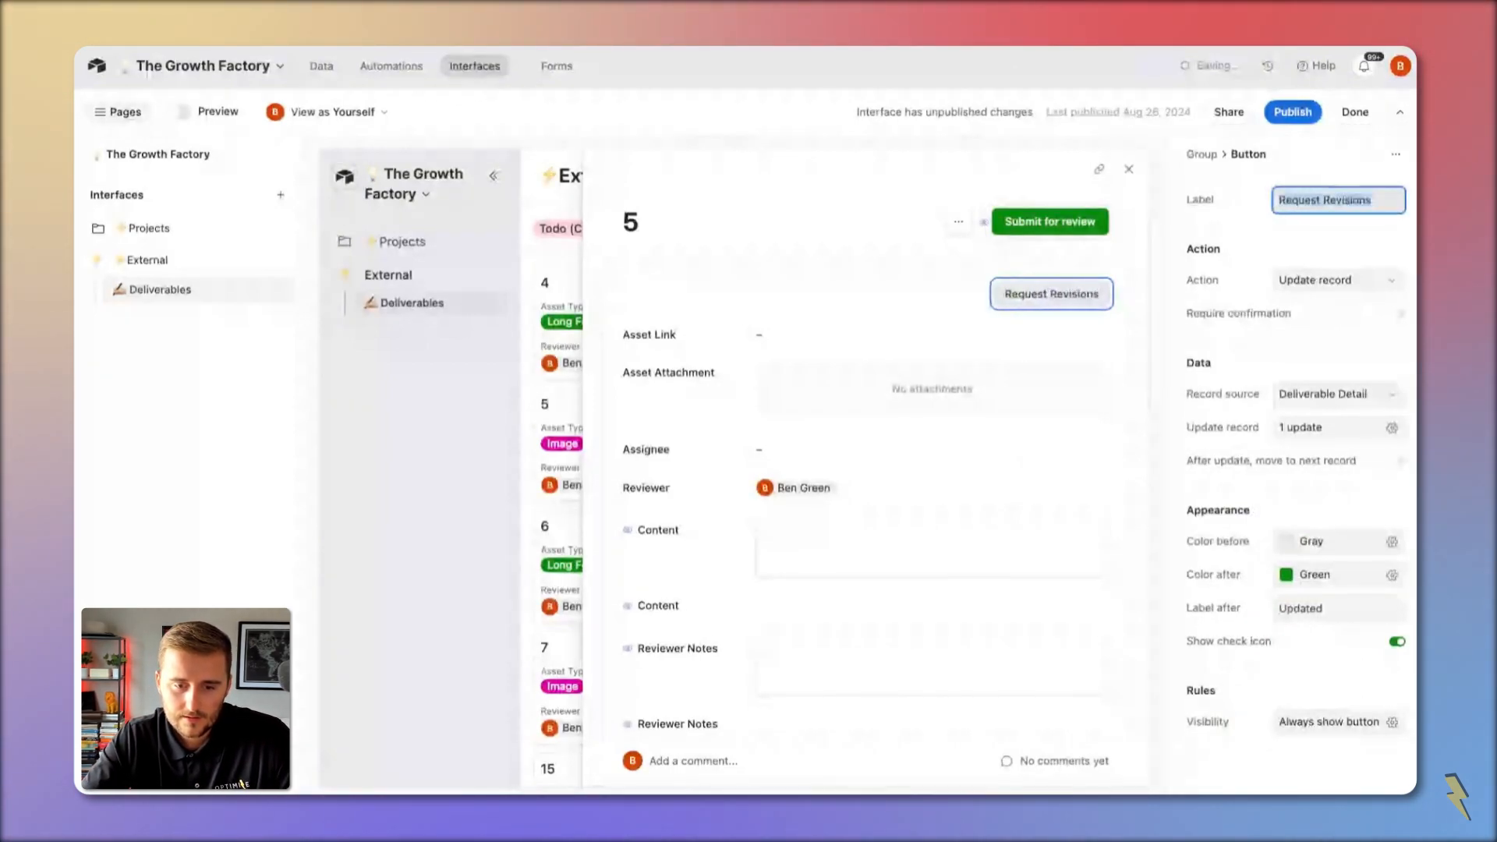
Step: Color the Request Revisions button red before the update and gray after it
click(1301, 574)
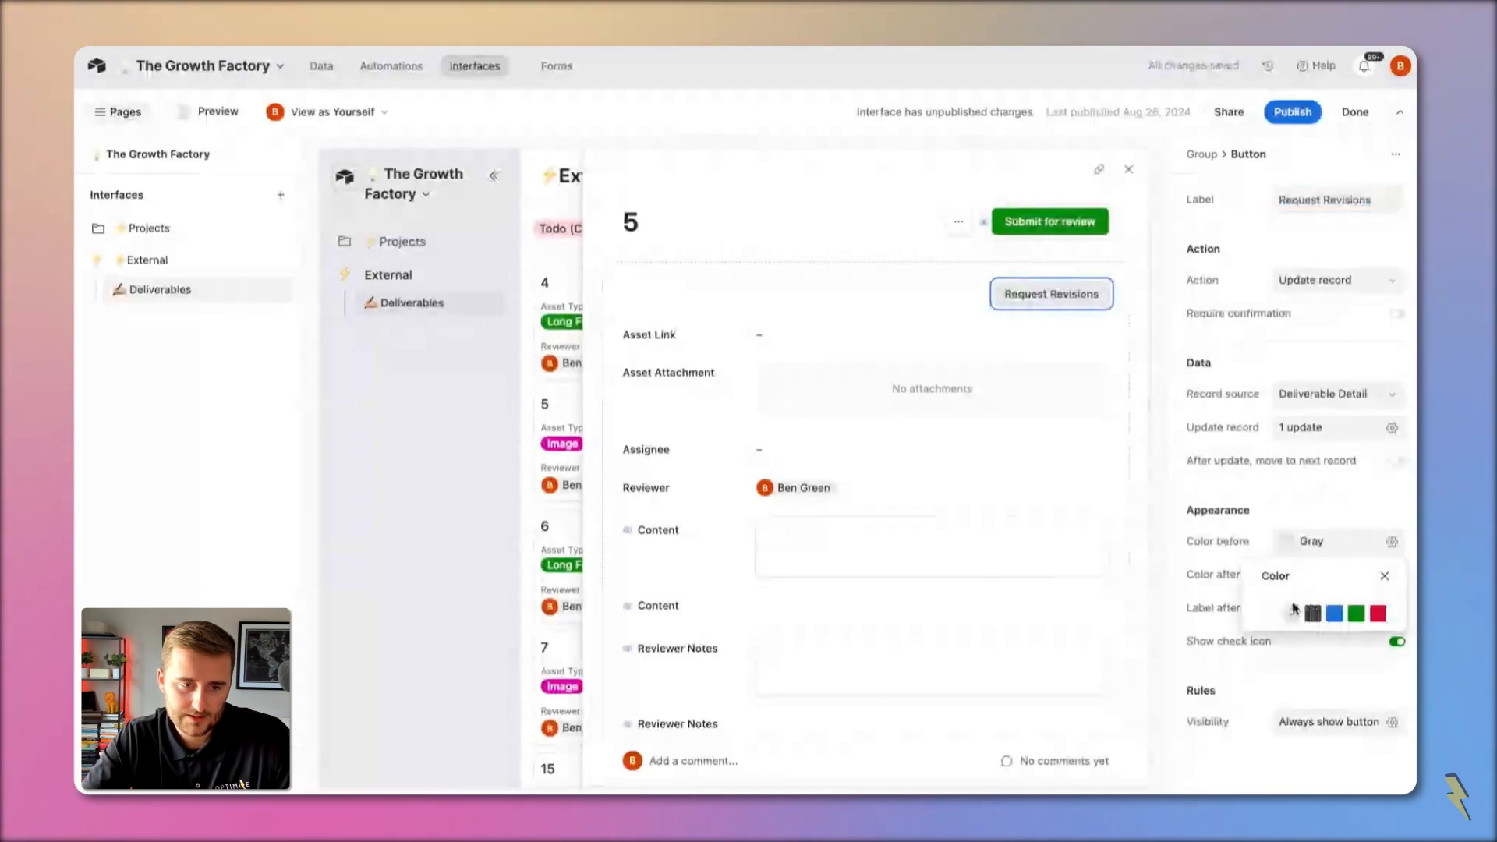
click(1378, 613)
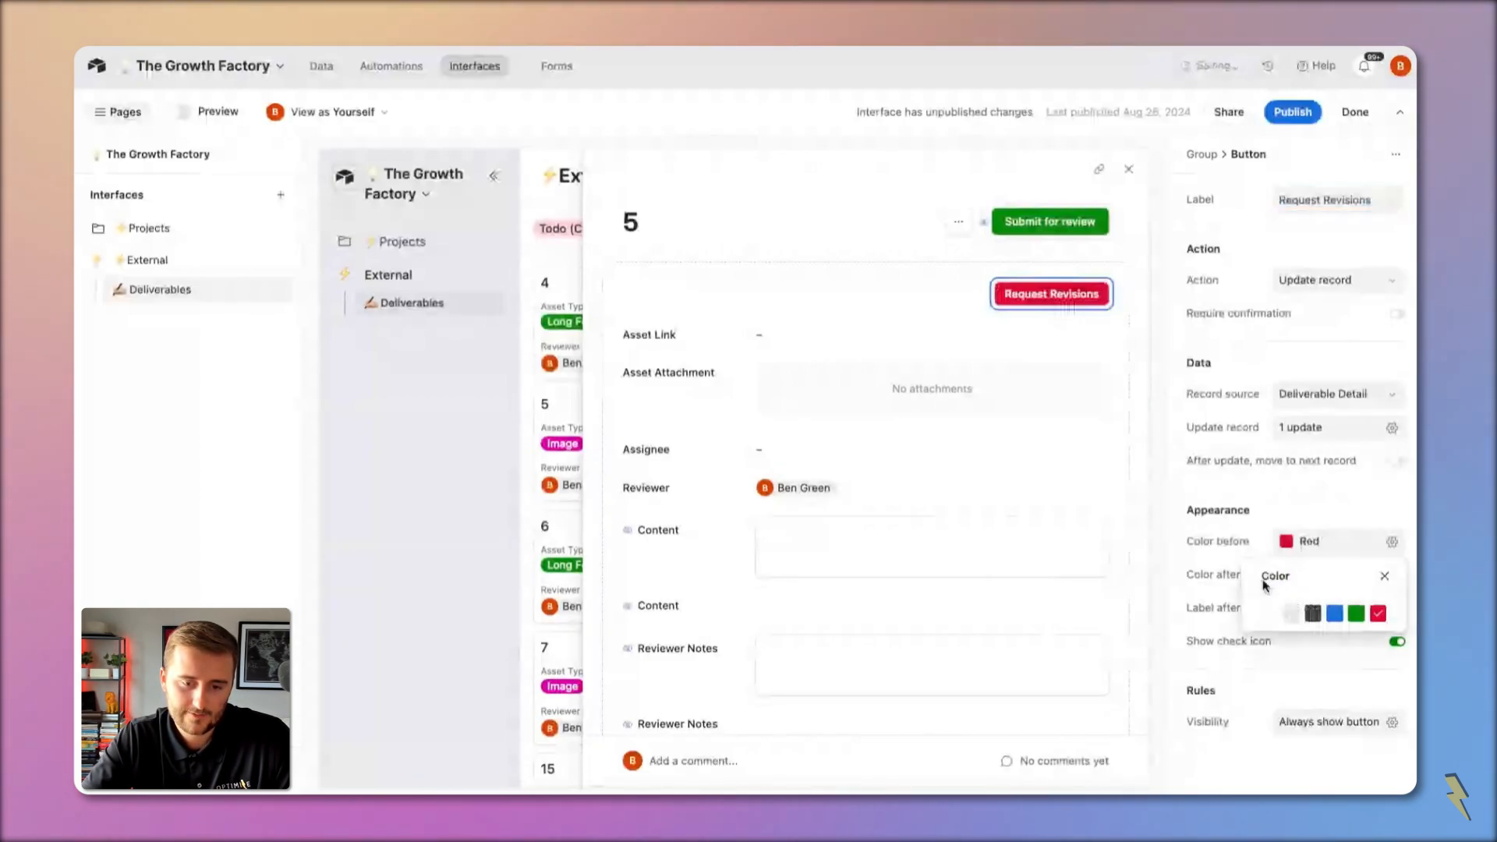
click(1312, 575)
click(1290, 646)
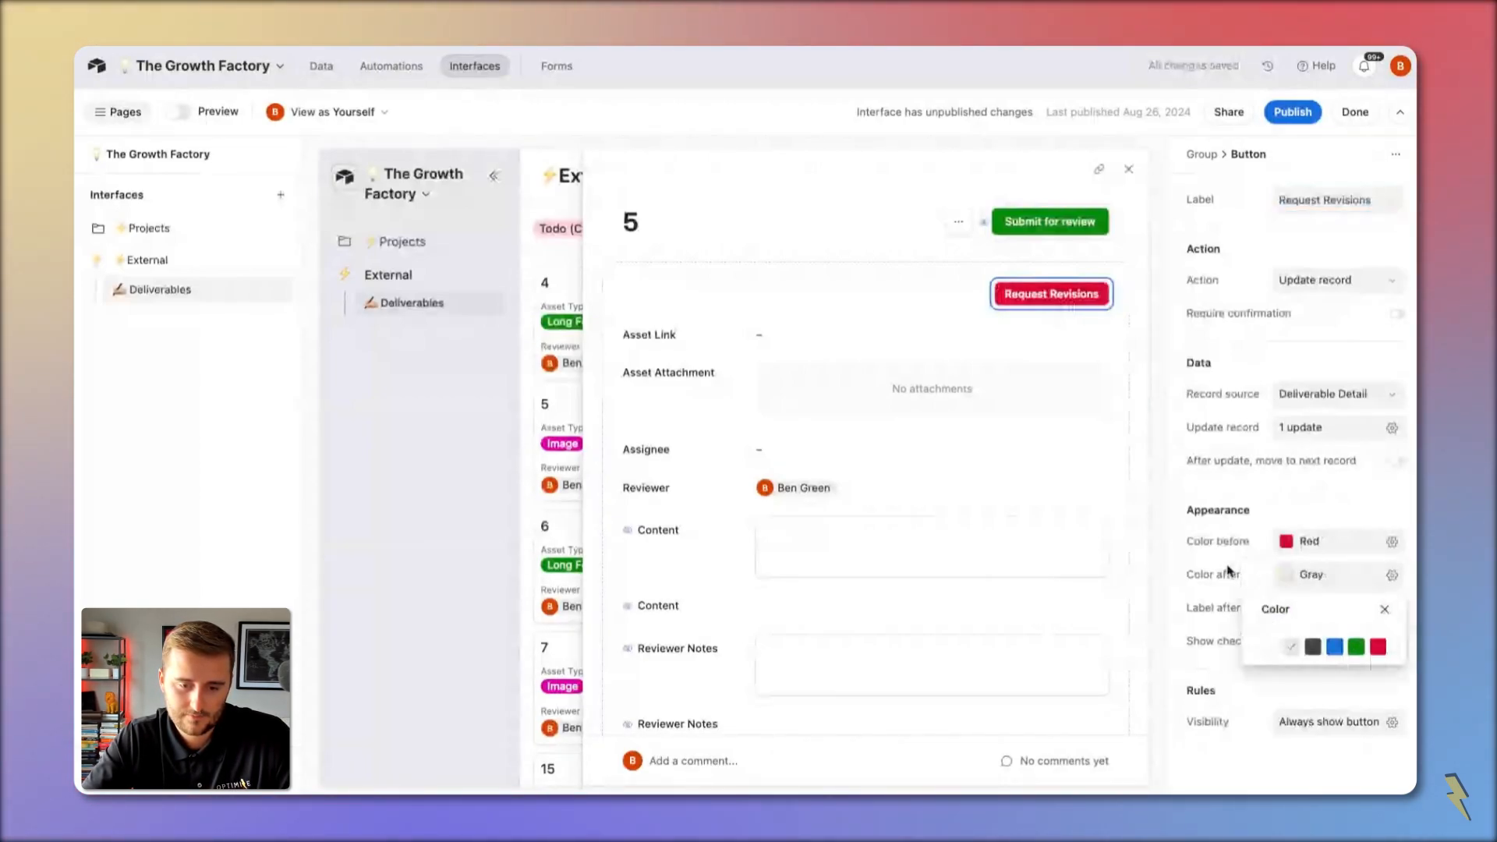
click(1228, 571)
Step: Set the Request Revisions button's after-update label to "Revisions Requested"
click(1307, 608)
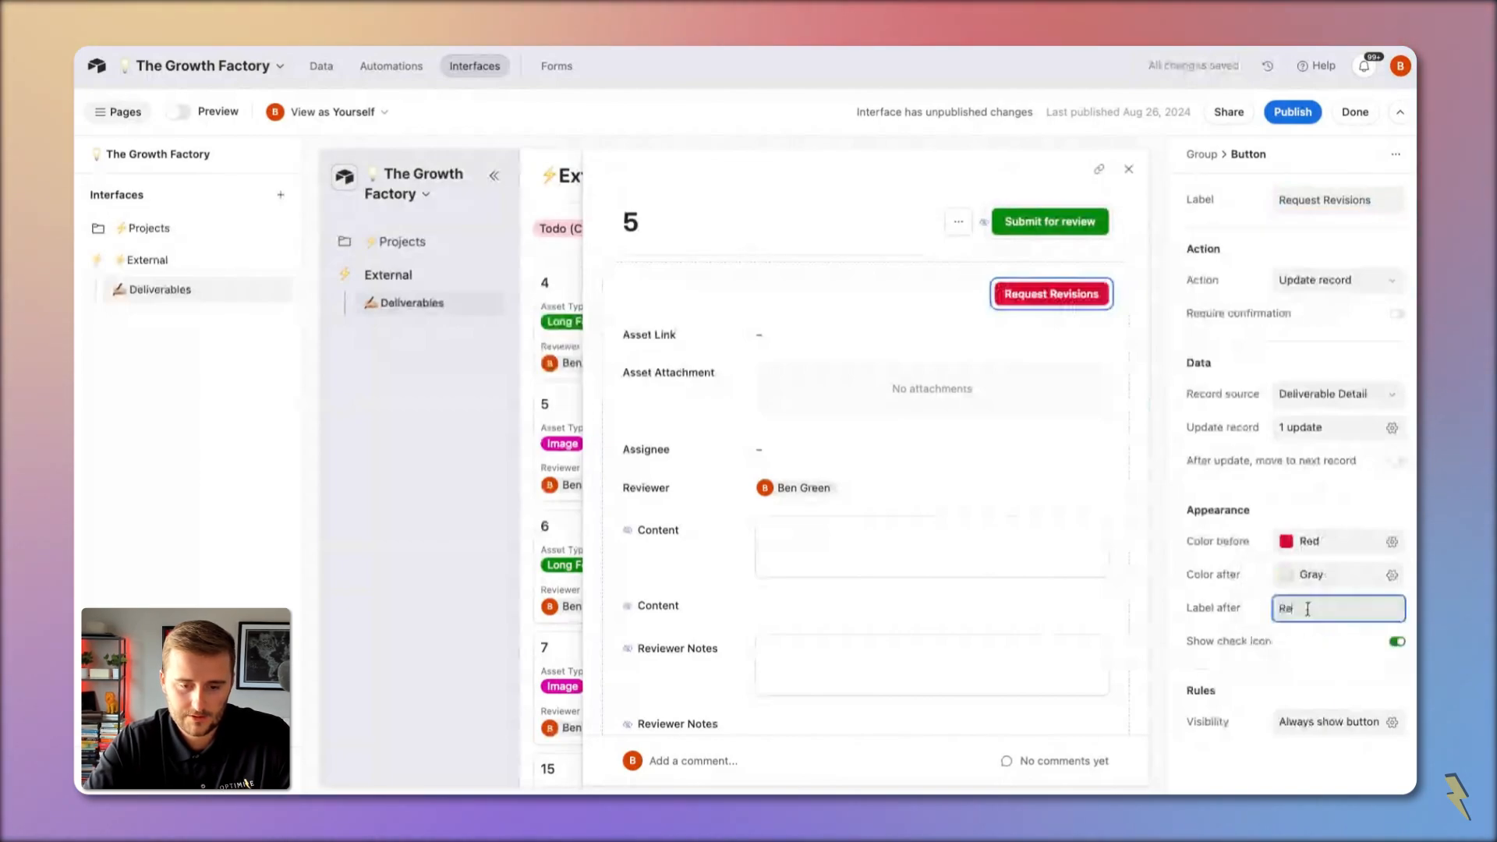
text(Revisions )
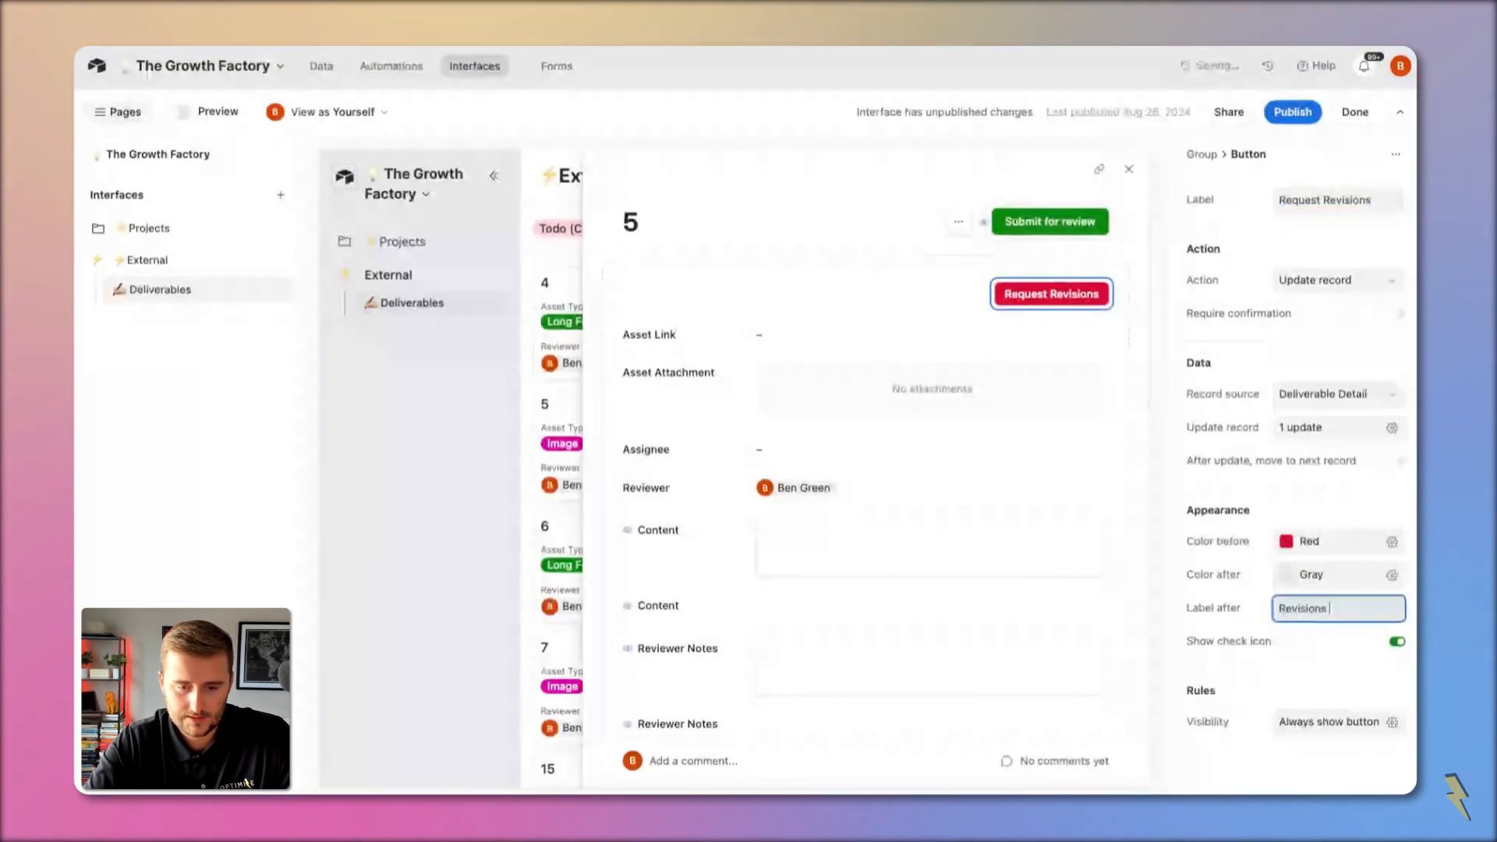
text(Requested)
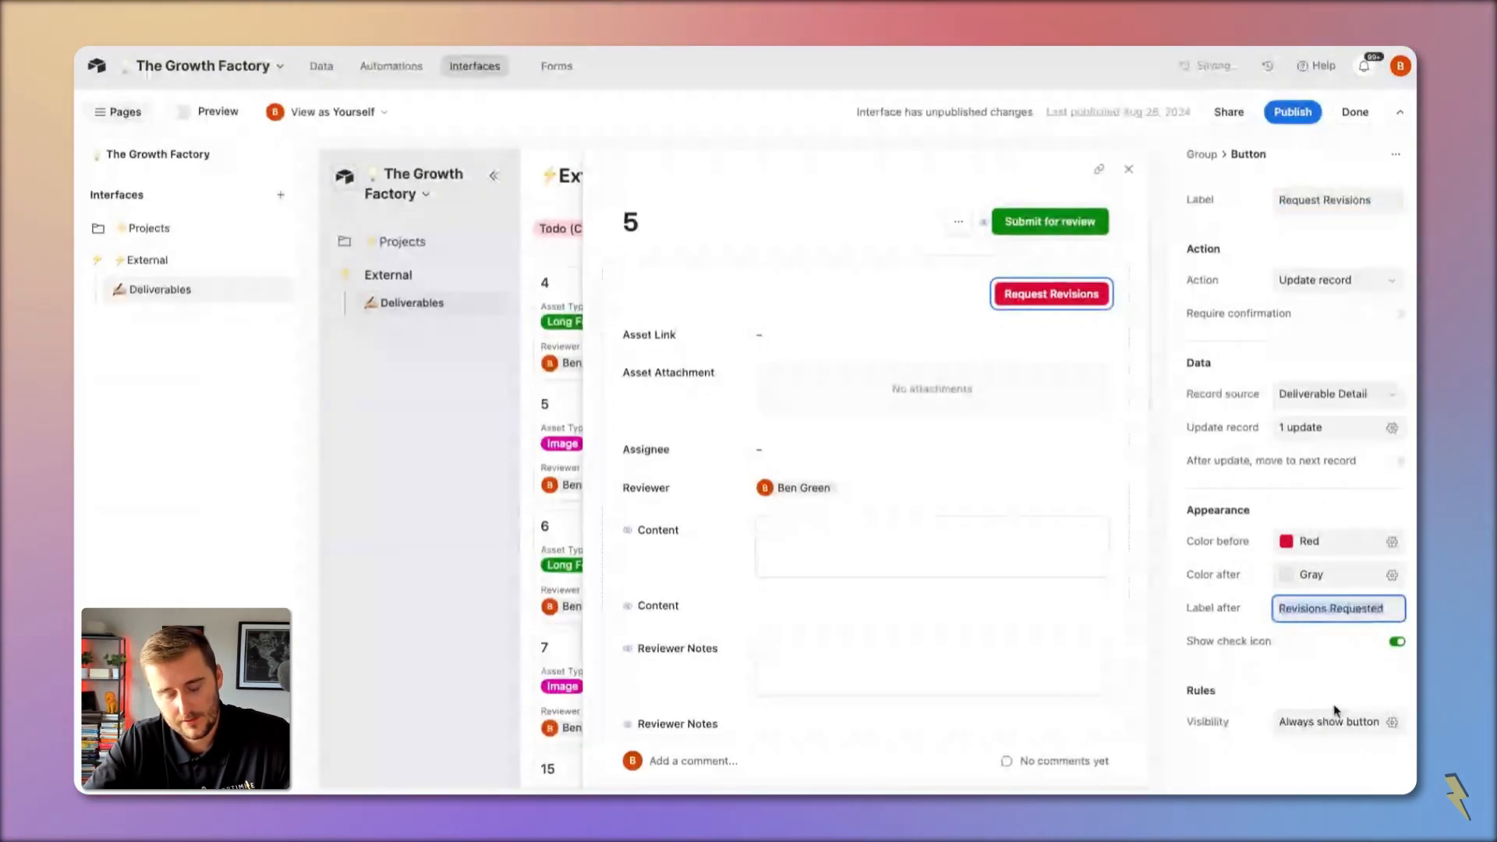
Step: Restrict the Request Revisions button's visibility to records where Reviewer is Current user
click(1345, 733)
click(982, 684)
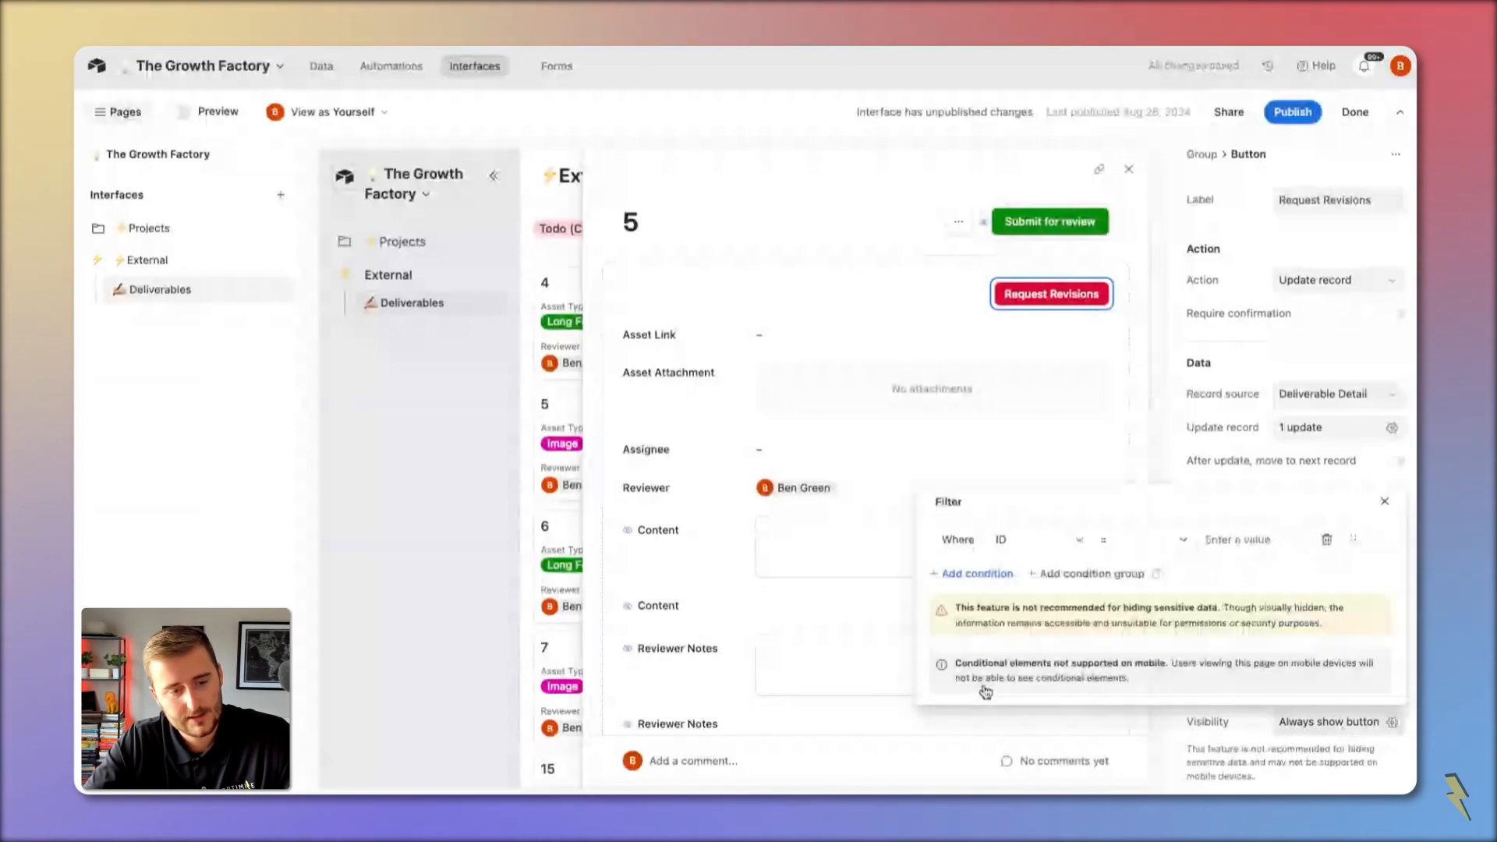
click(1040, 540)
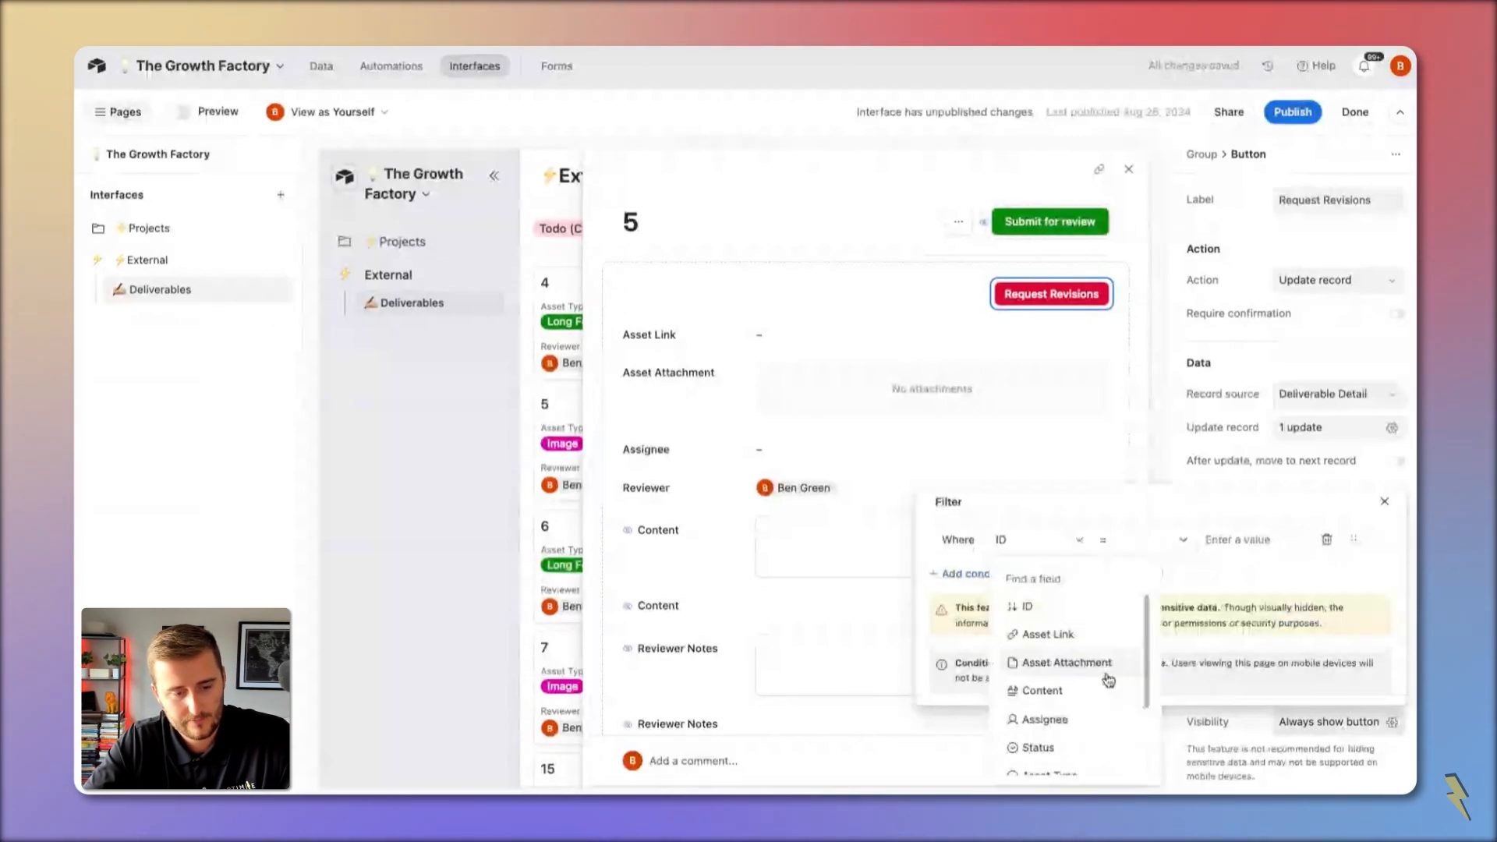
scroll(1092, 686, down, 3)
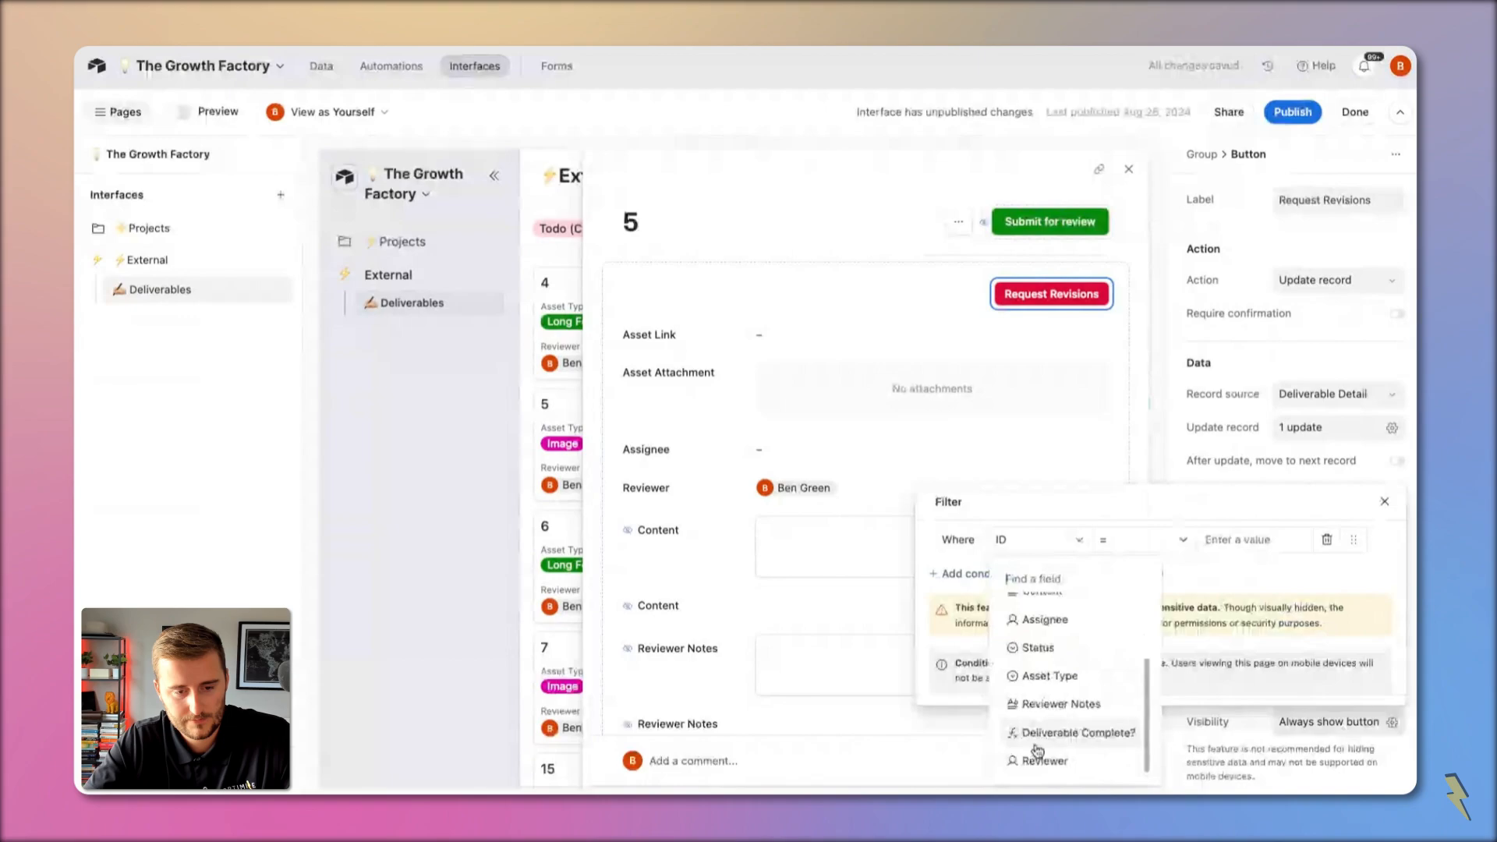
click(1042, 759)
click(1143, 540)
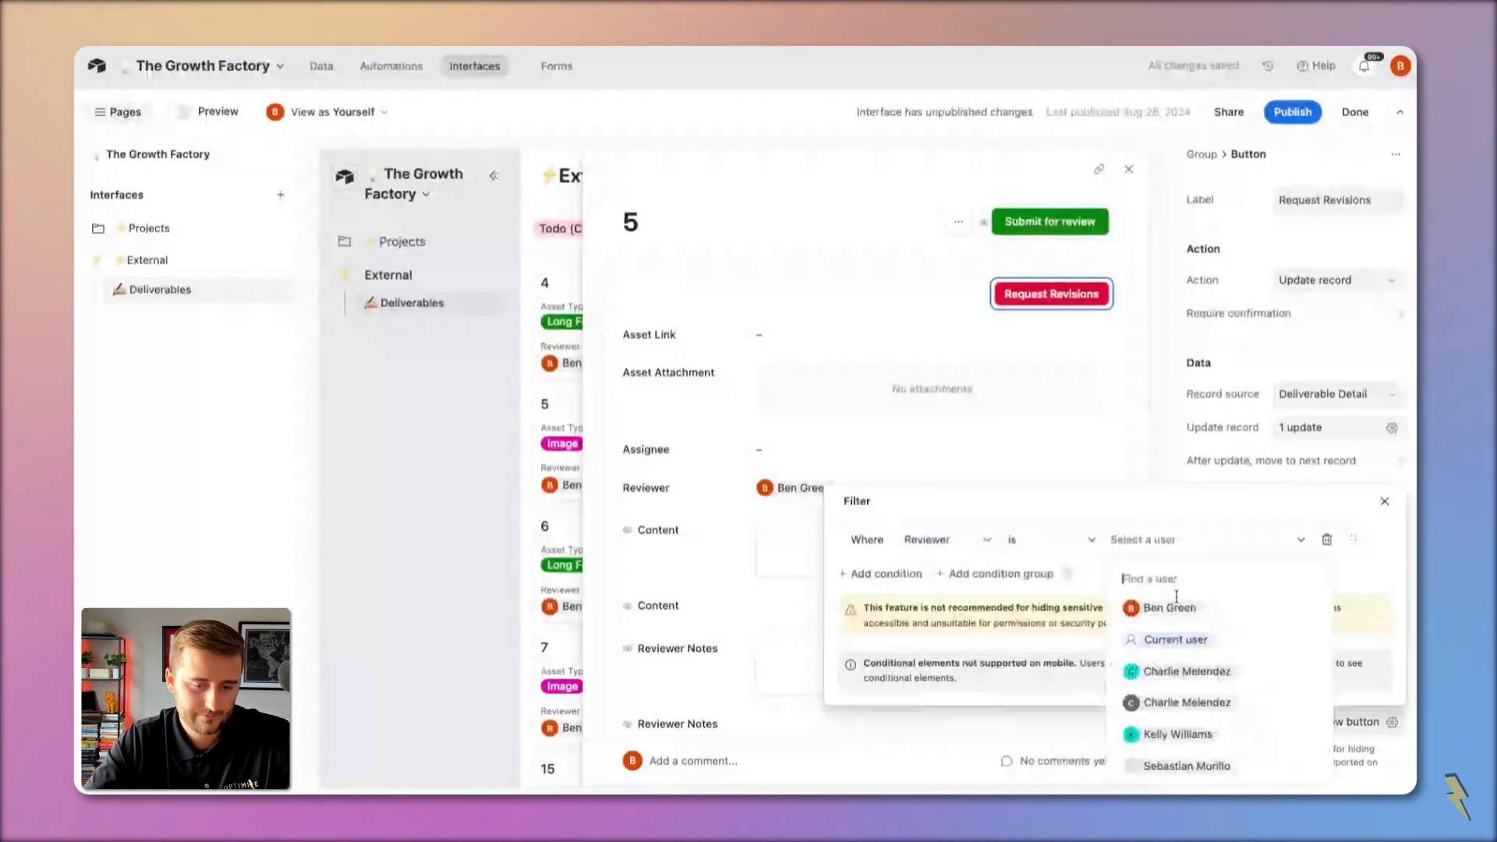
click(1149, 635)
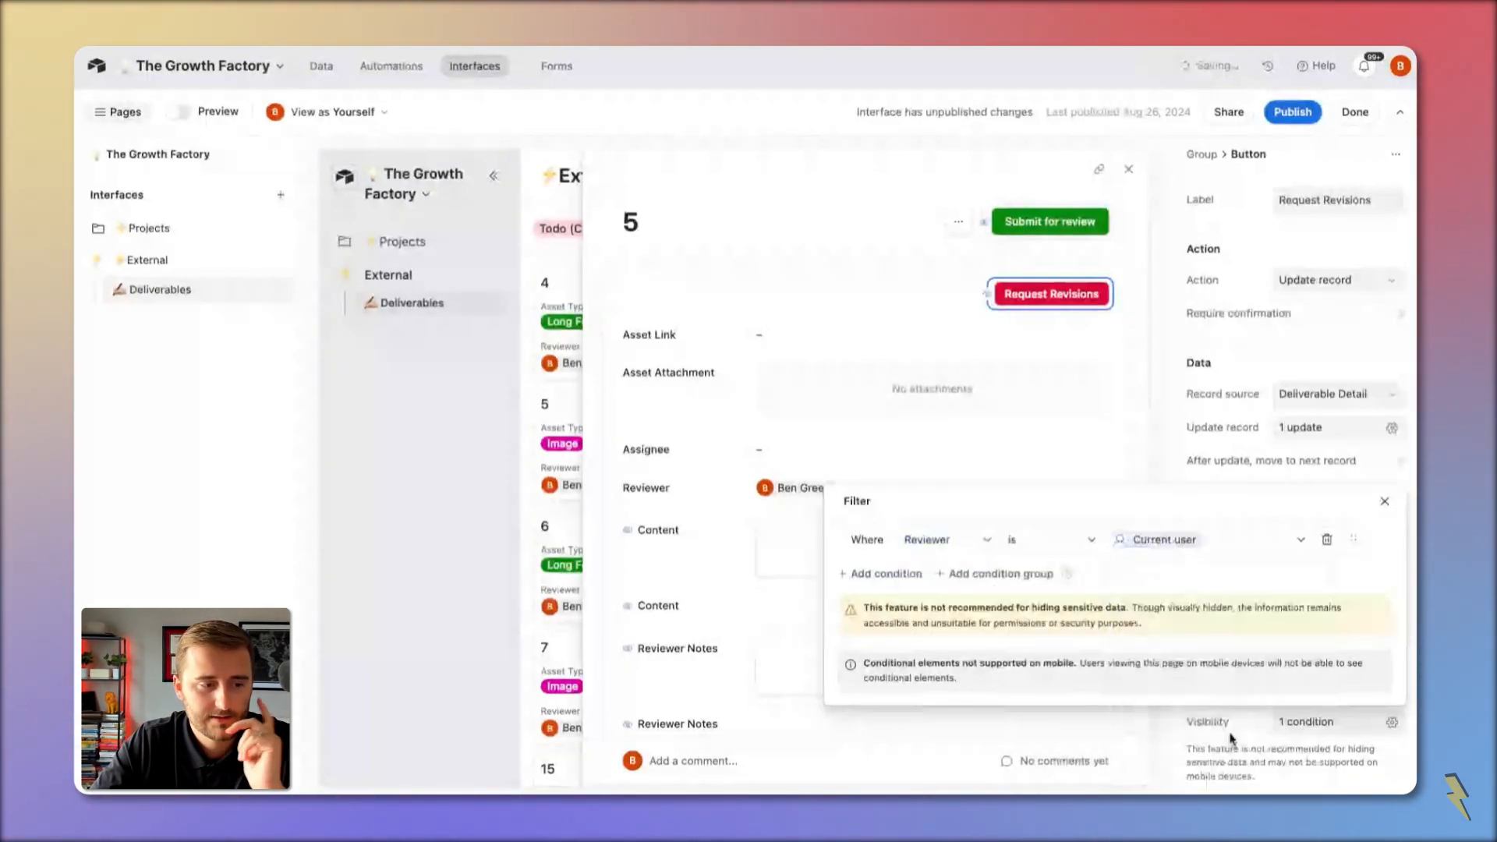
Step: Try to publish the External interface, and set the Reviewer field's permissions on the detail page to Editable
click(1293, 112)
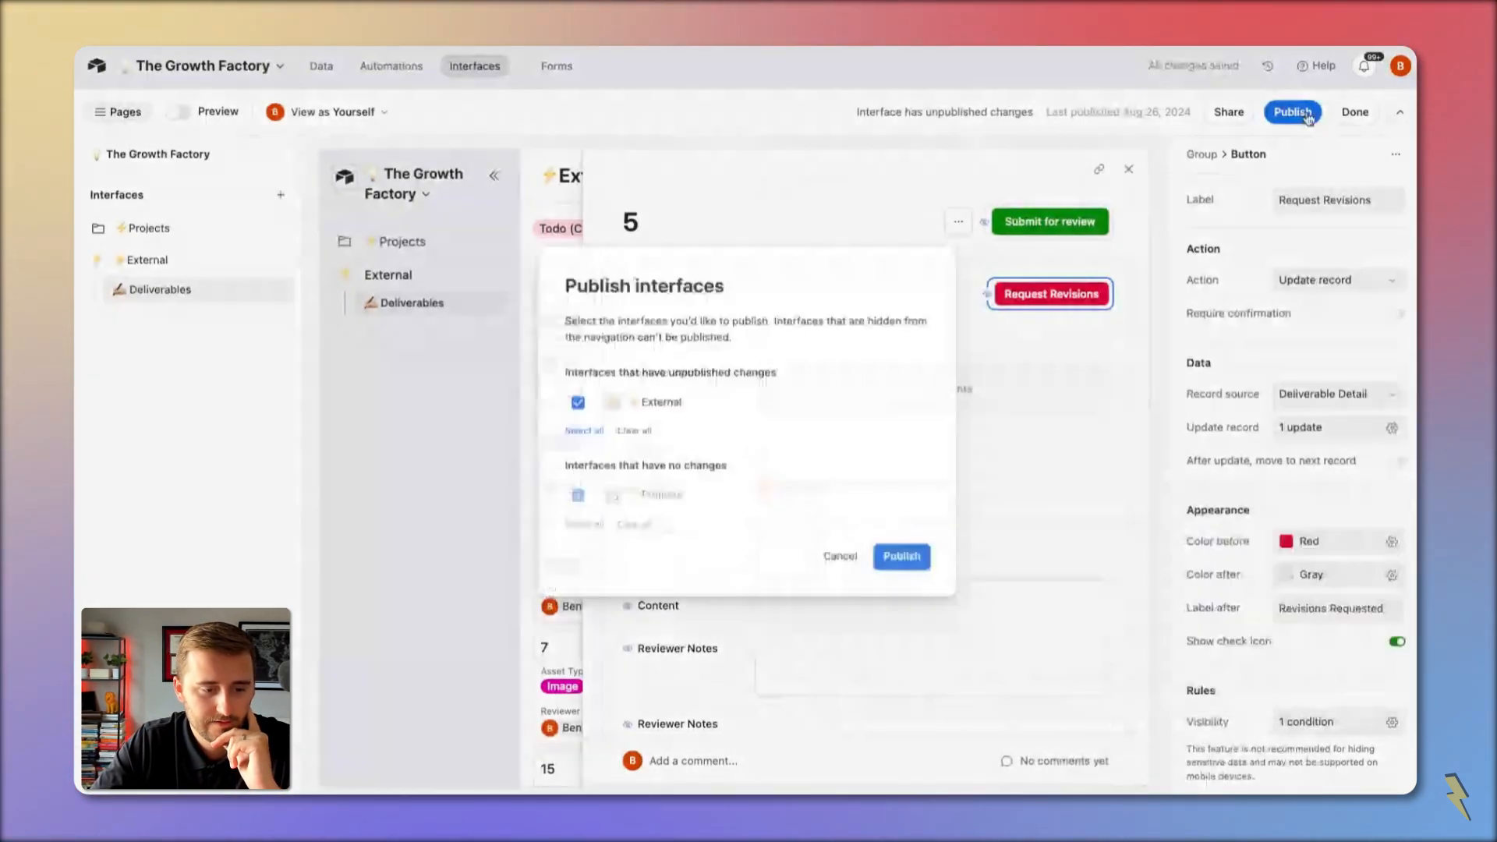
click(912, 556)
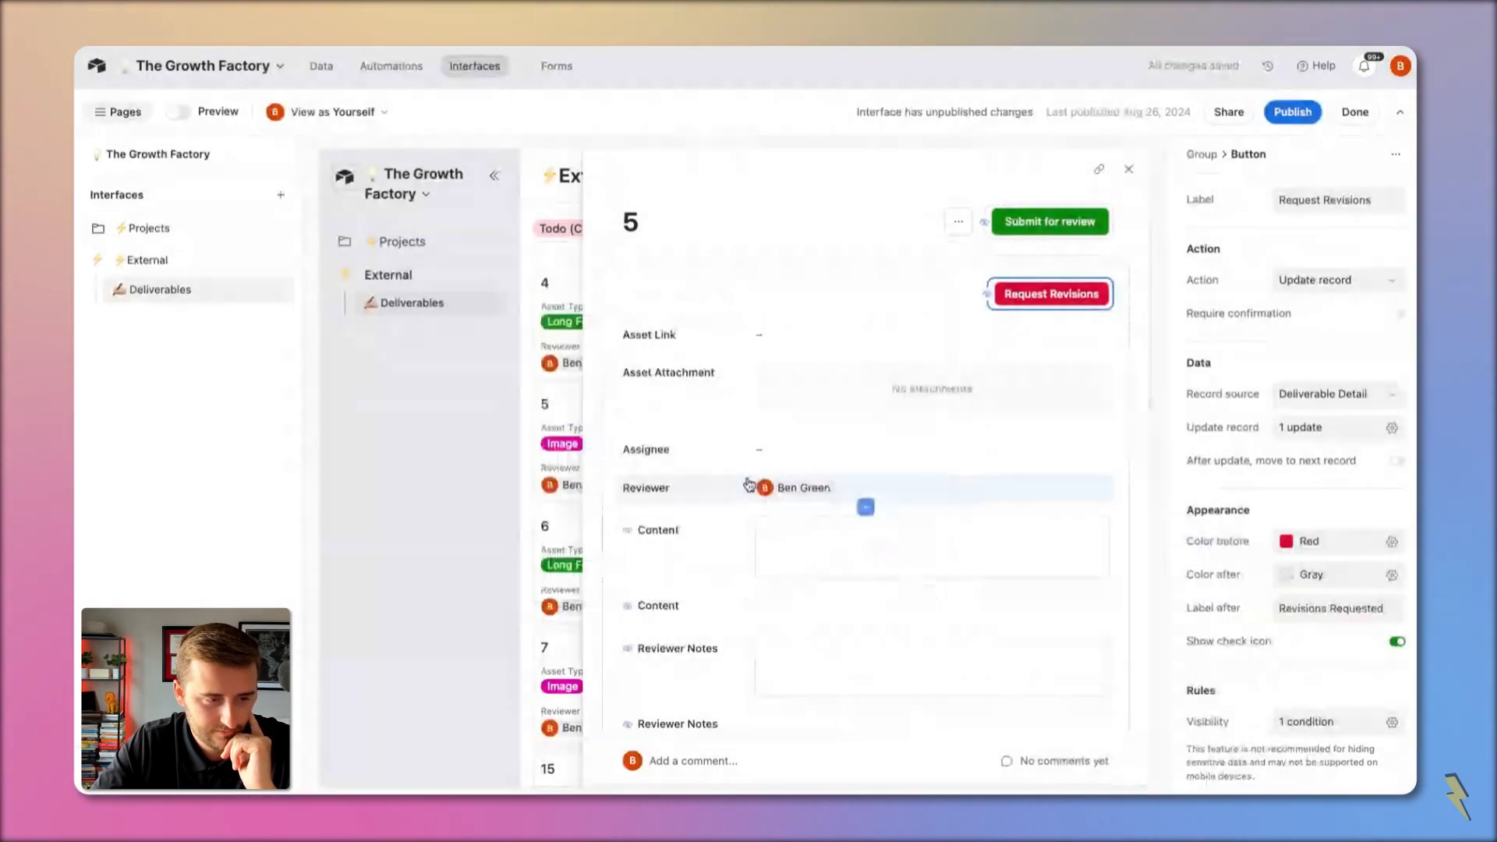
click(695, 494)
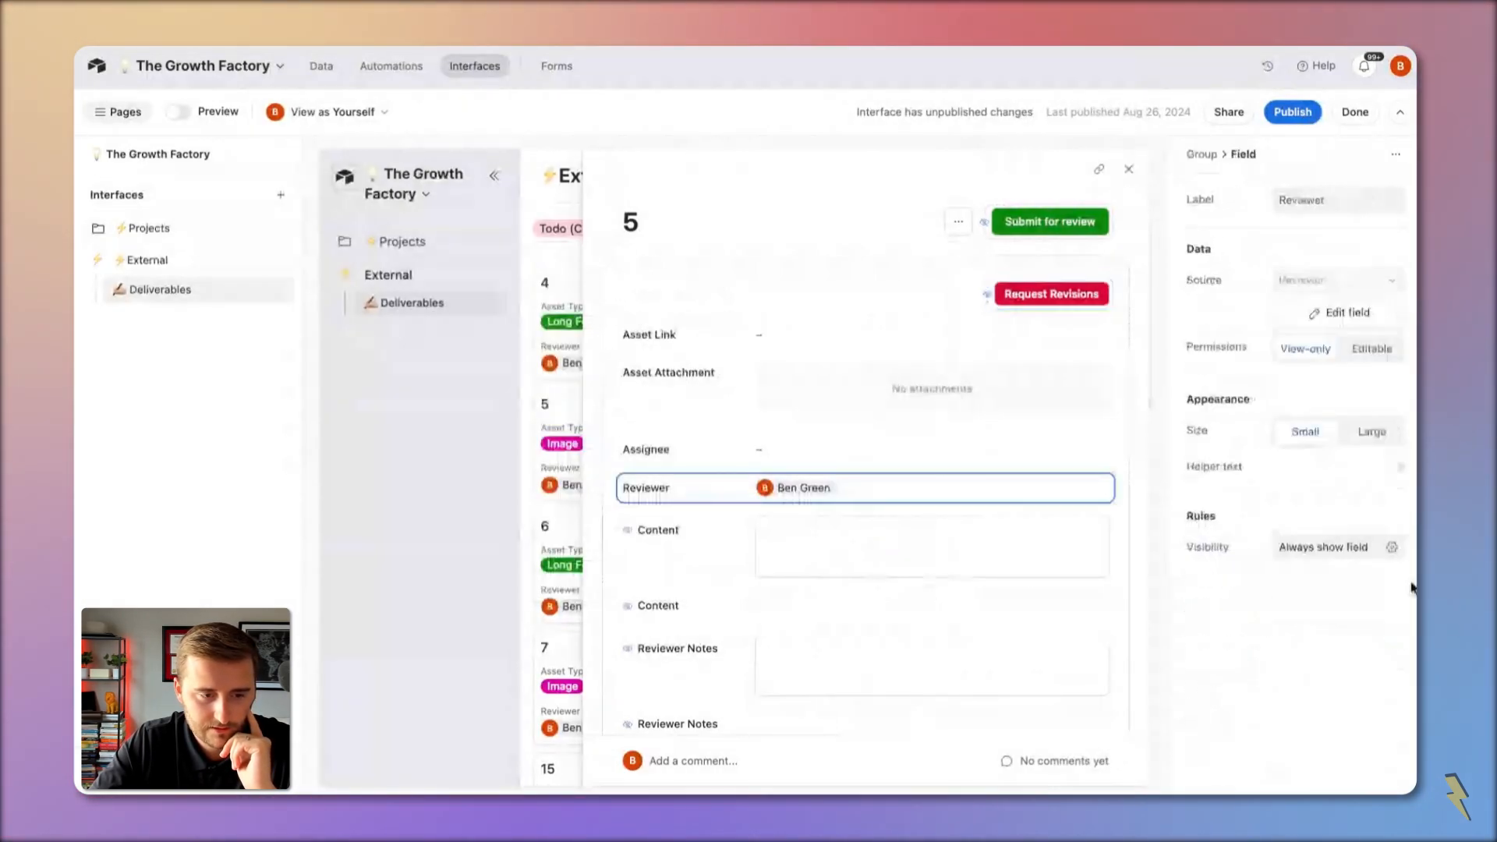
click(1372, 351)
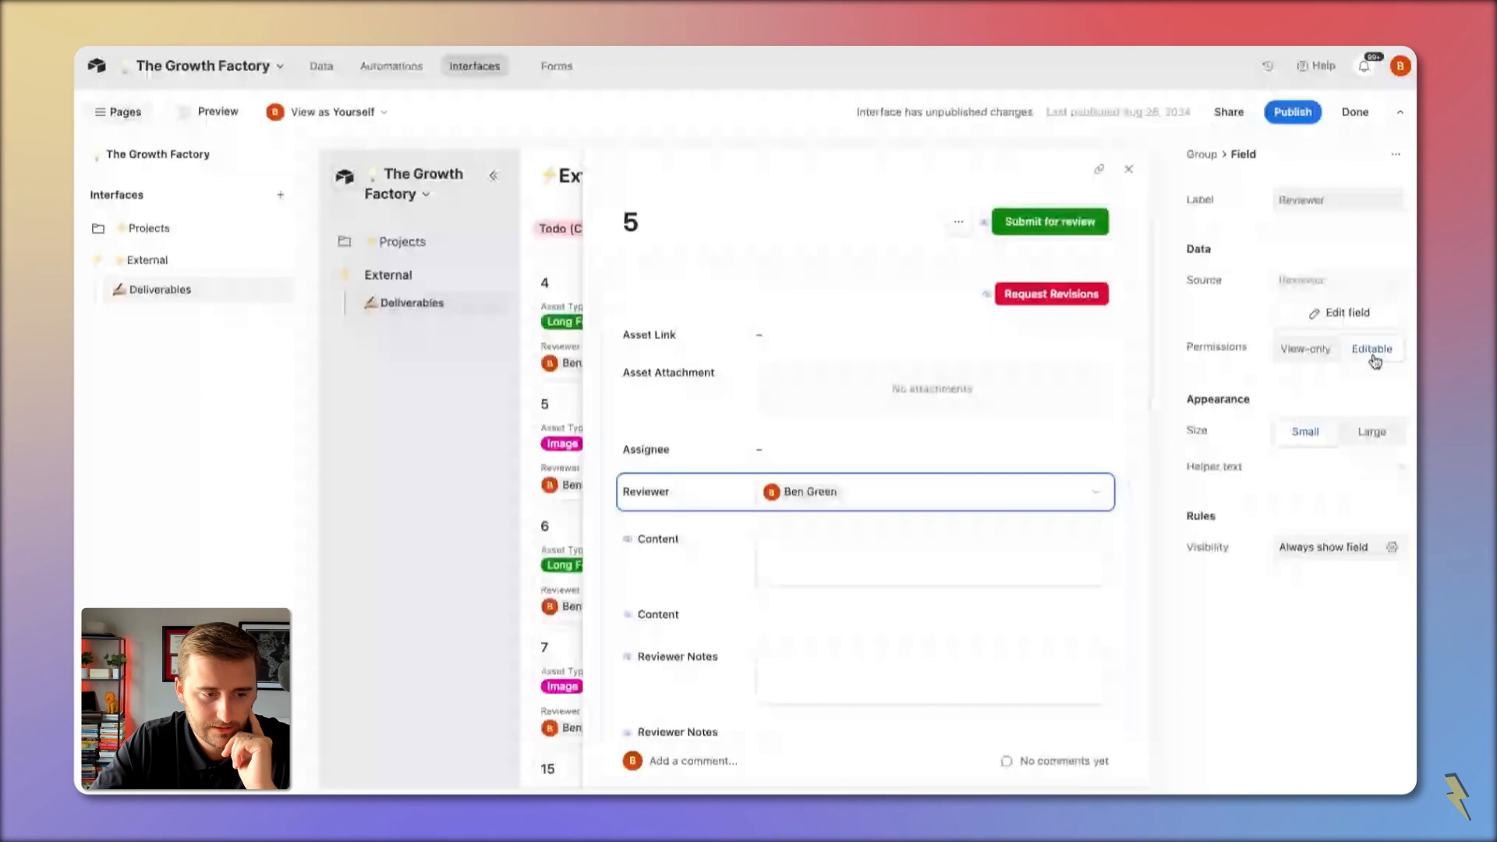
Step: Set the Assignee field's permissions on the detail page to Editable, and publish the External interface
click(860, 464)
click(1368, 348)
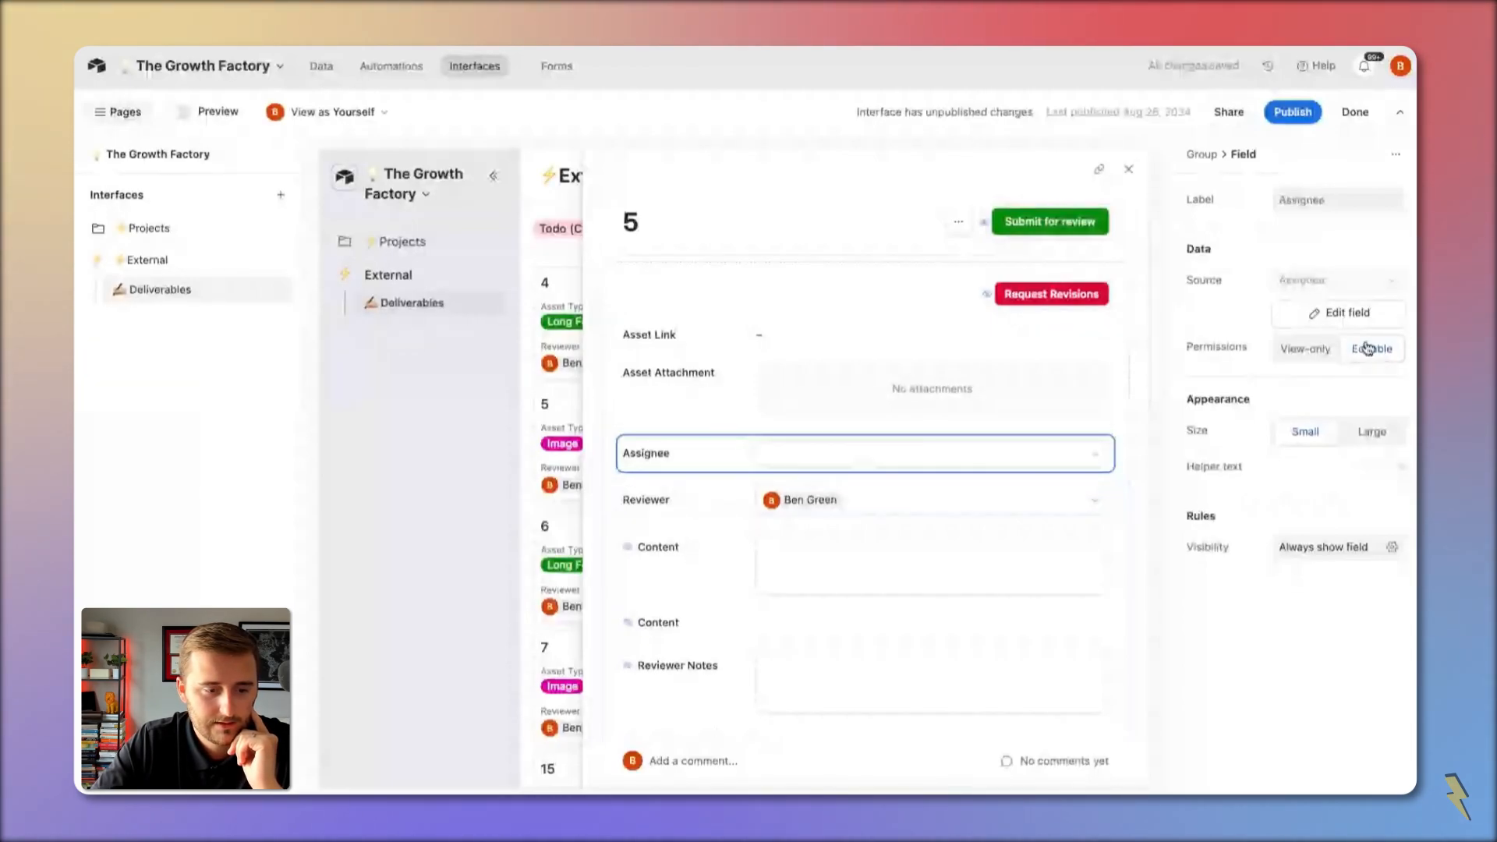
click(1292, 111)
click(928, 555)
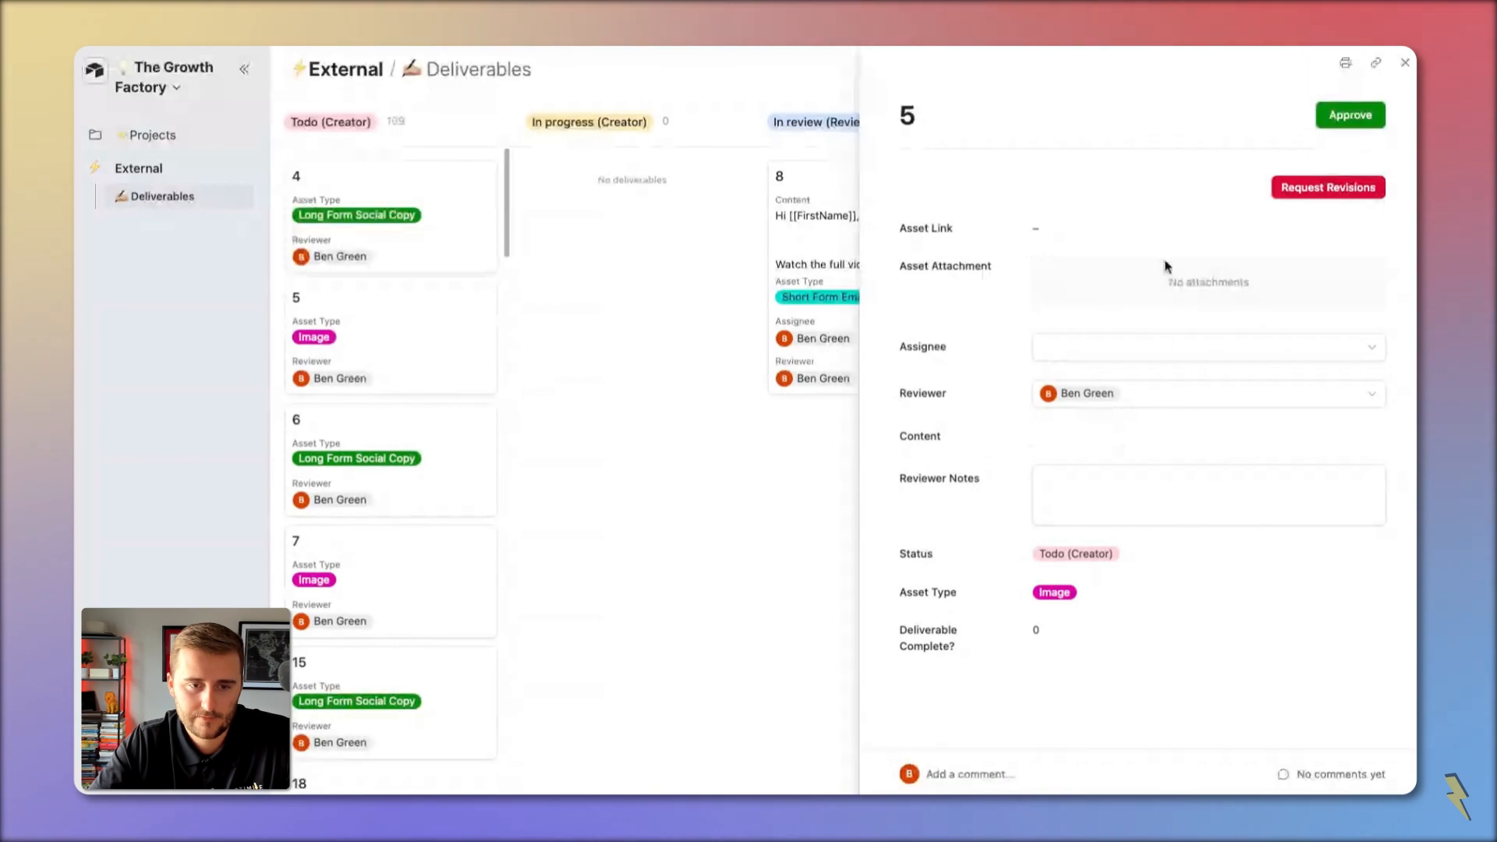
Step: Test the reviewer buttons on deliverable 5 by approving it and requesting revisions, checking its Status
click(1365, 115)
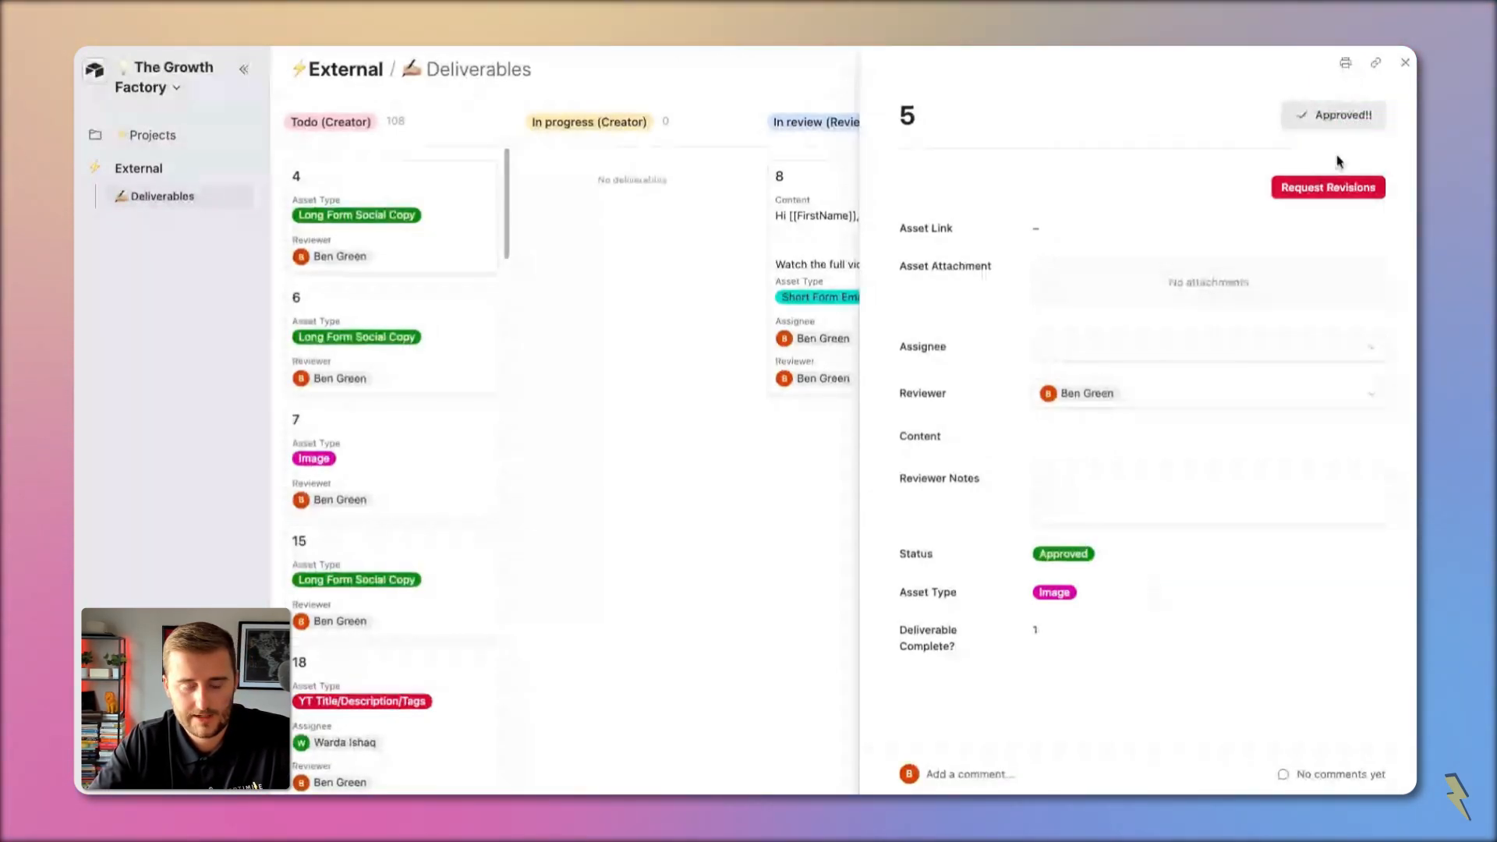
click(1079, 501)
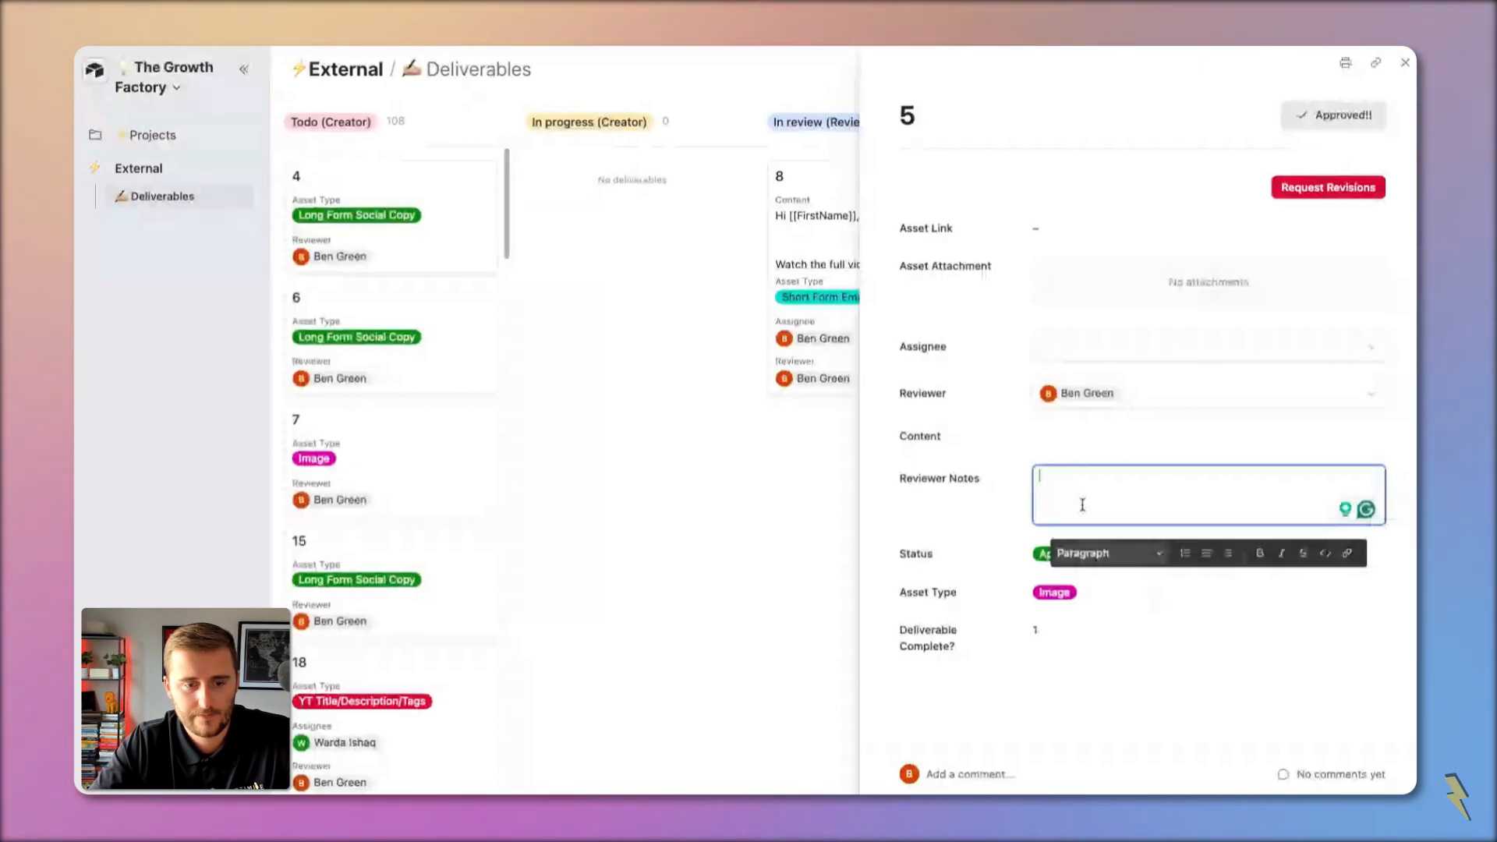
click(1372, 196)
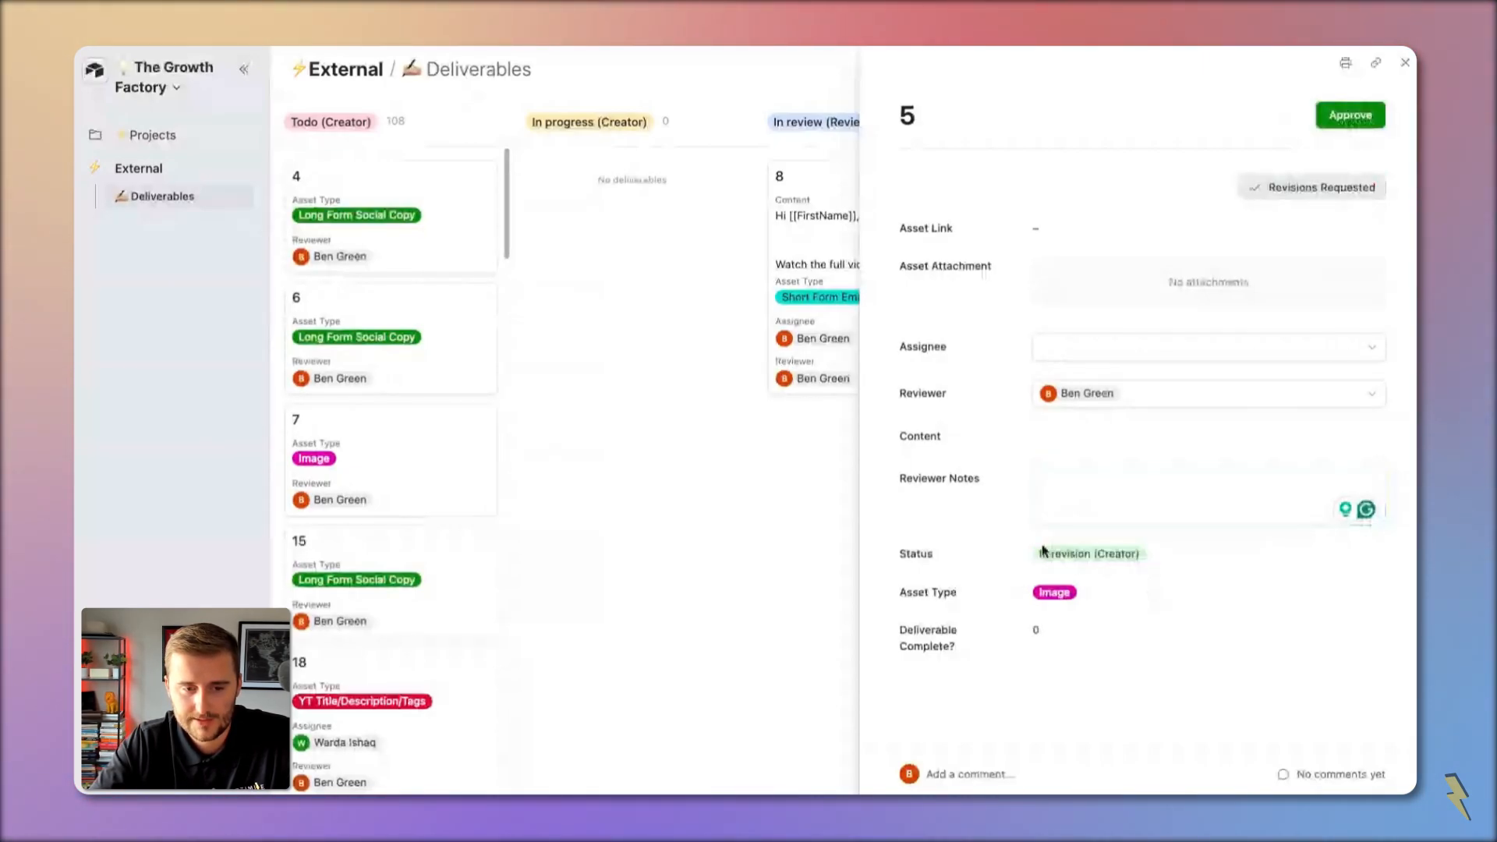
drag(1043, 550, 1151, 553)
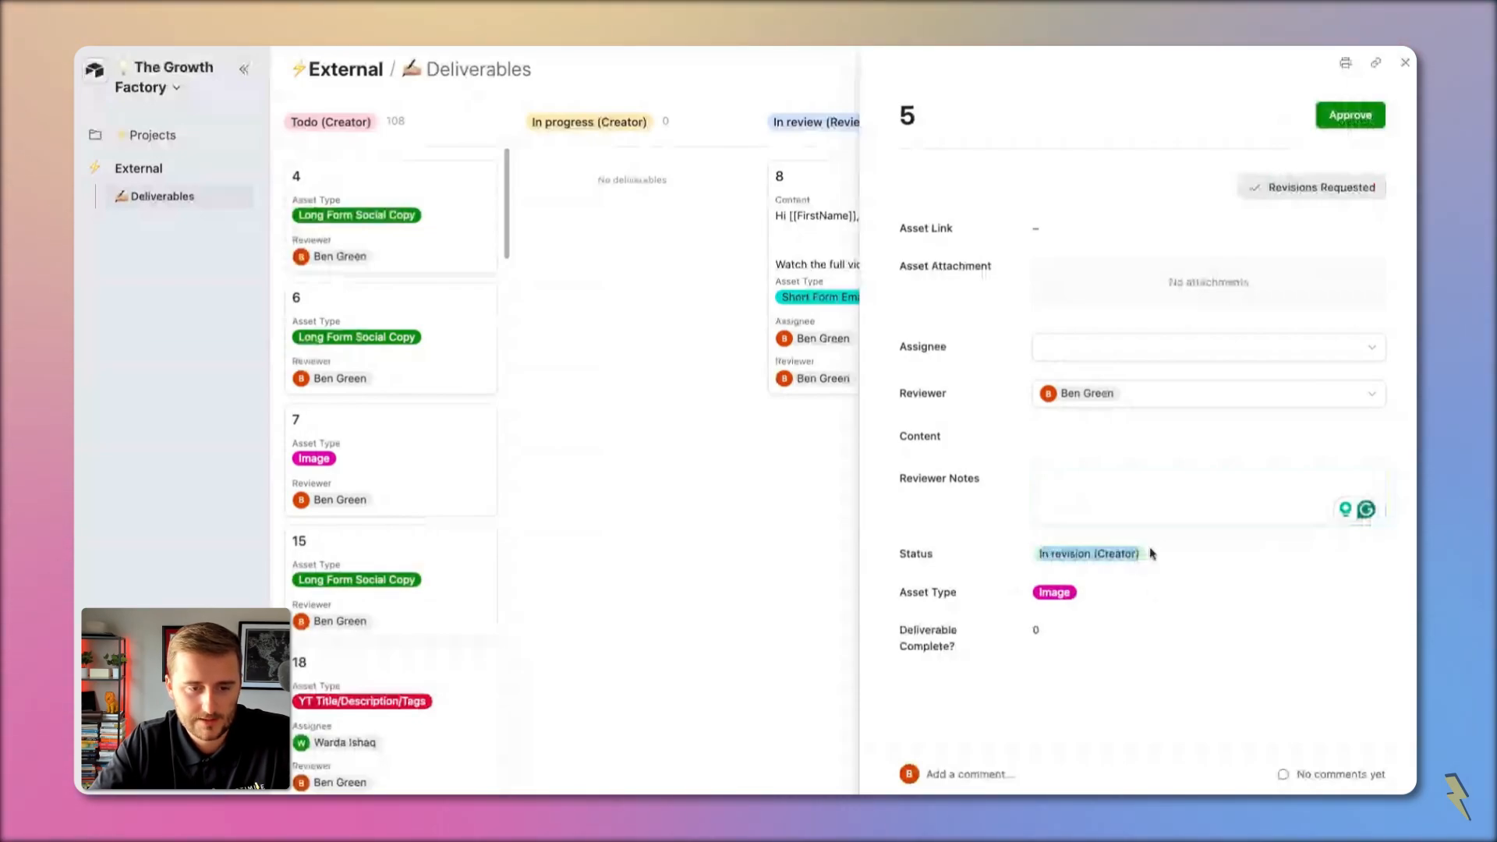
Step: Assign deliverable 5 to your own account and clear its Reviewer field
click(1154, 347)
click(1102, 472)
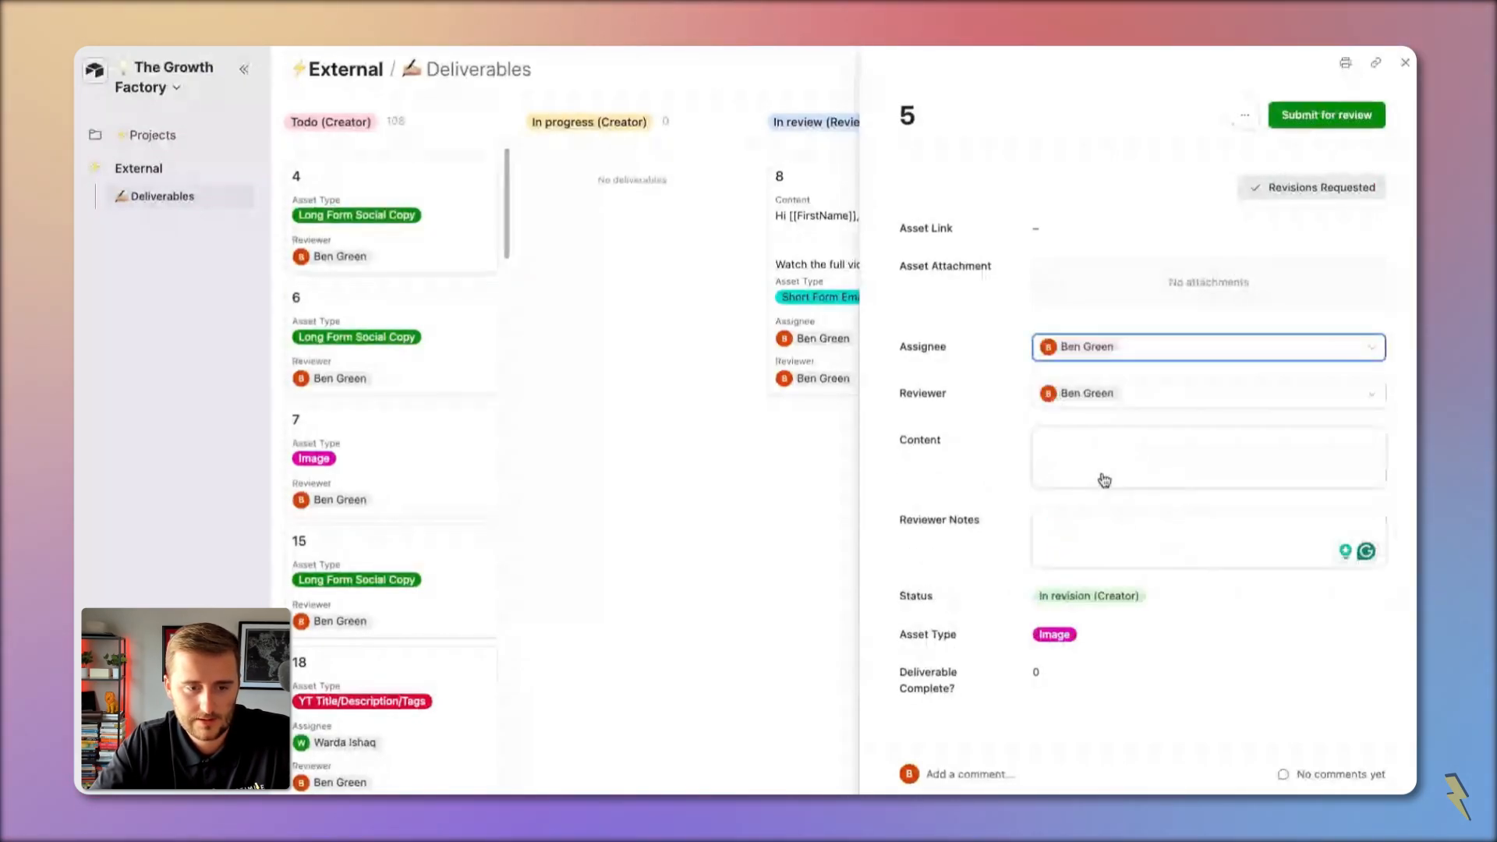
click(1074, 403)
click(984, 342)
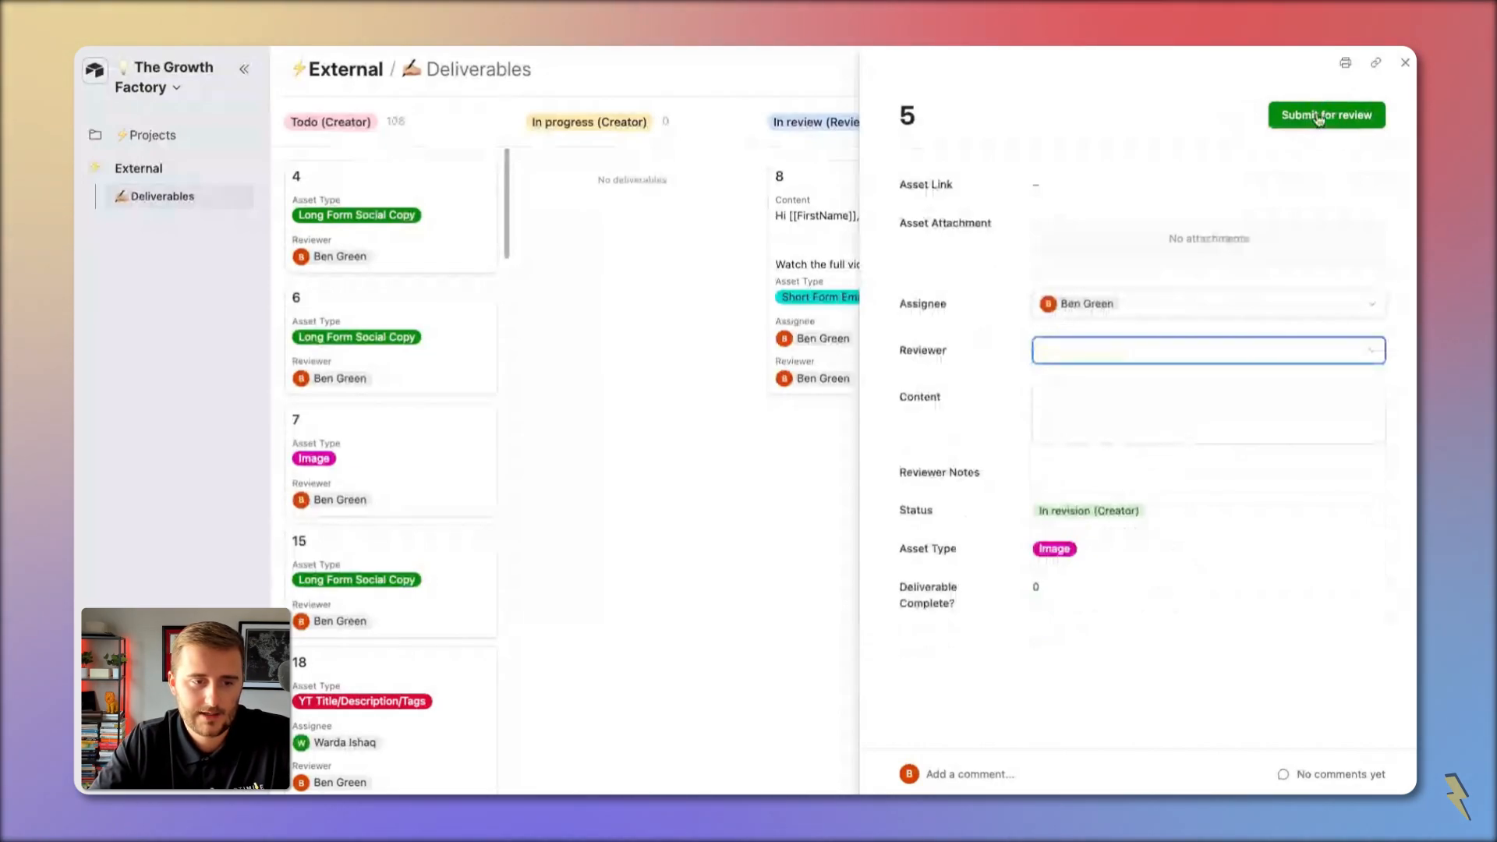
Step: Check deliverable 5's Asset Attachment, Asset Link and Content fields as assignee, and submit it for review
click(1047, 244)
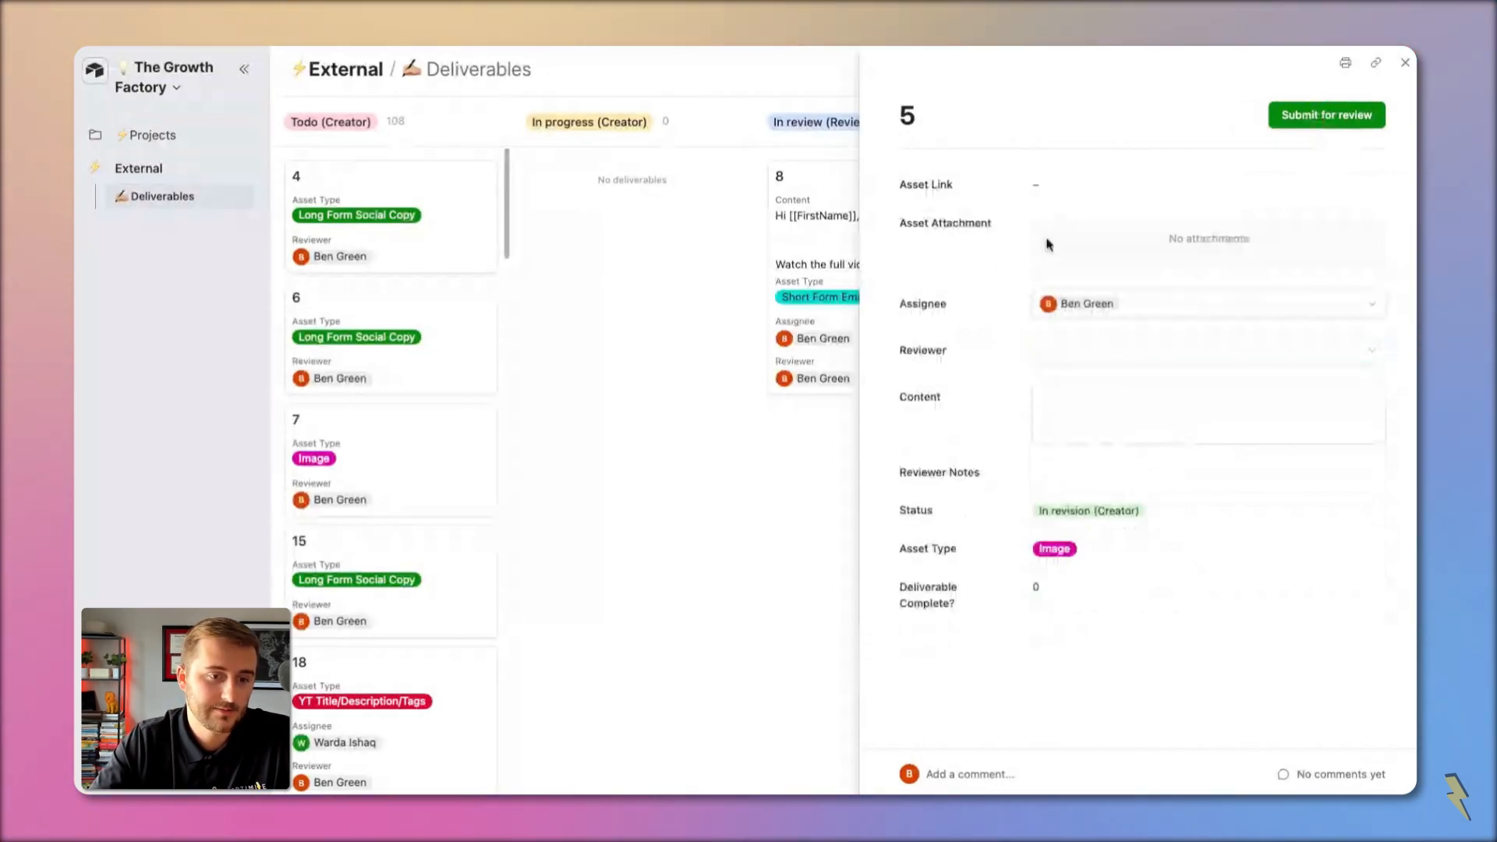
drag(906, 224, 1200, 225)
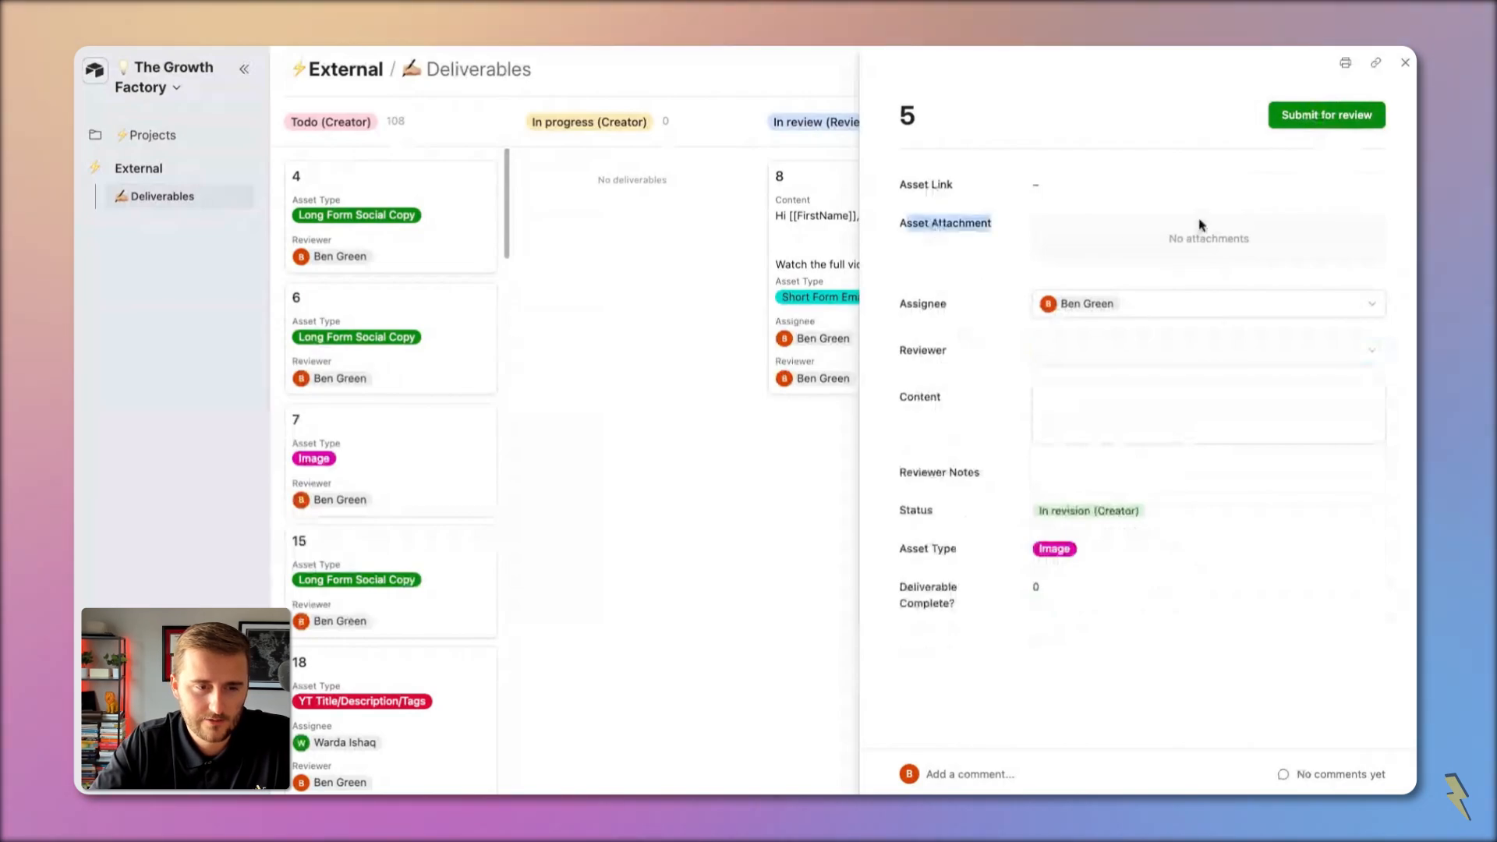
drag(906, 186, 976, 187)
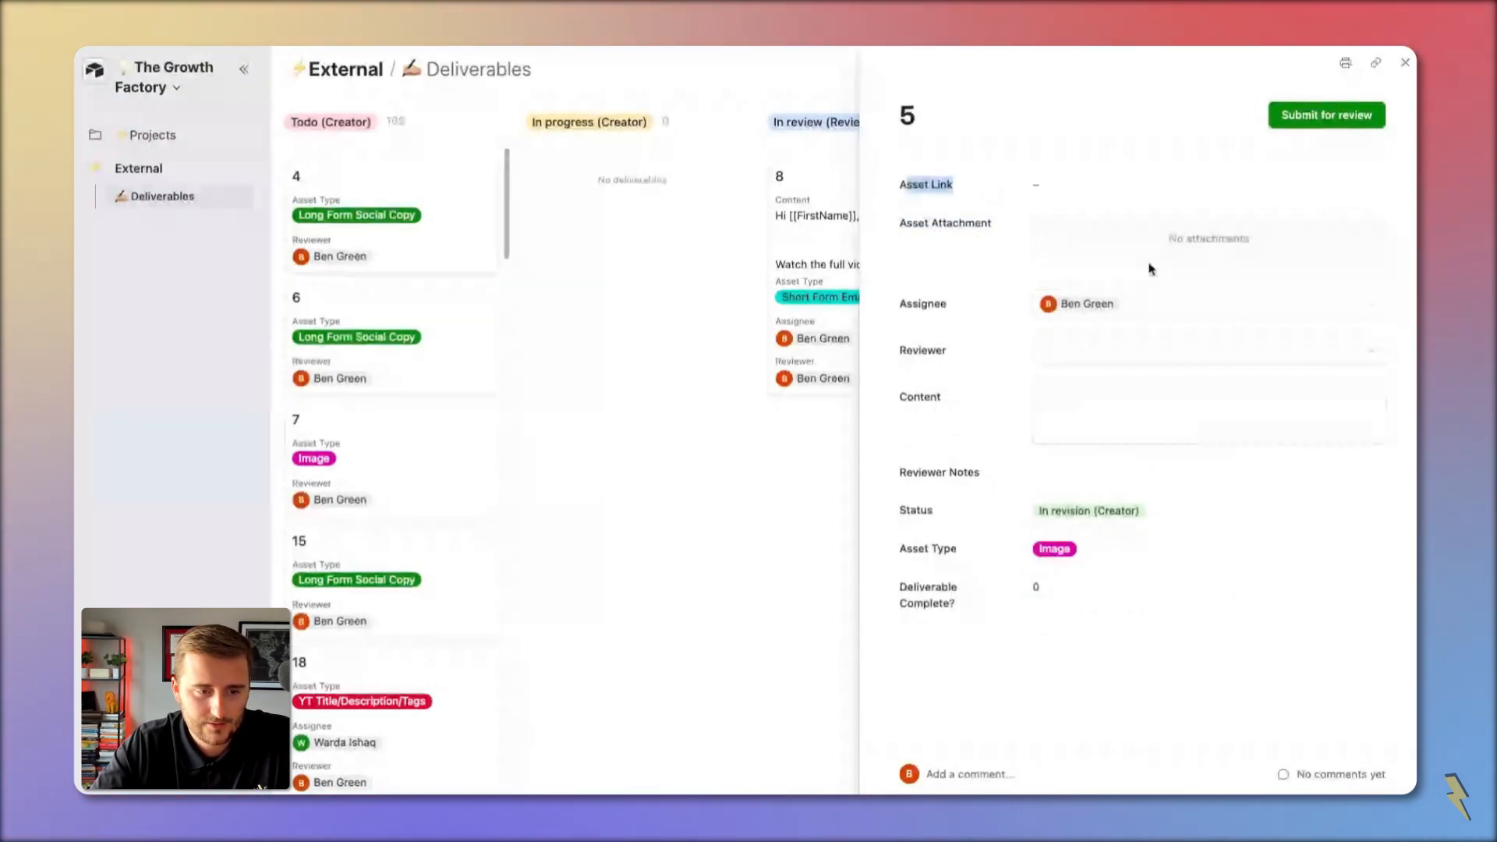
click(1193, 413)
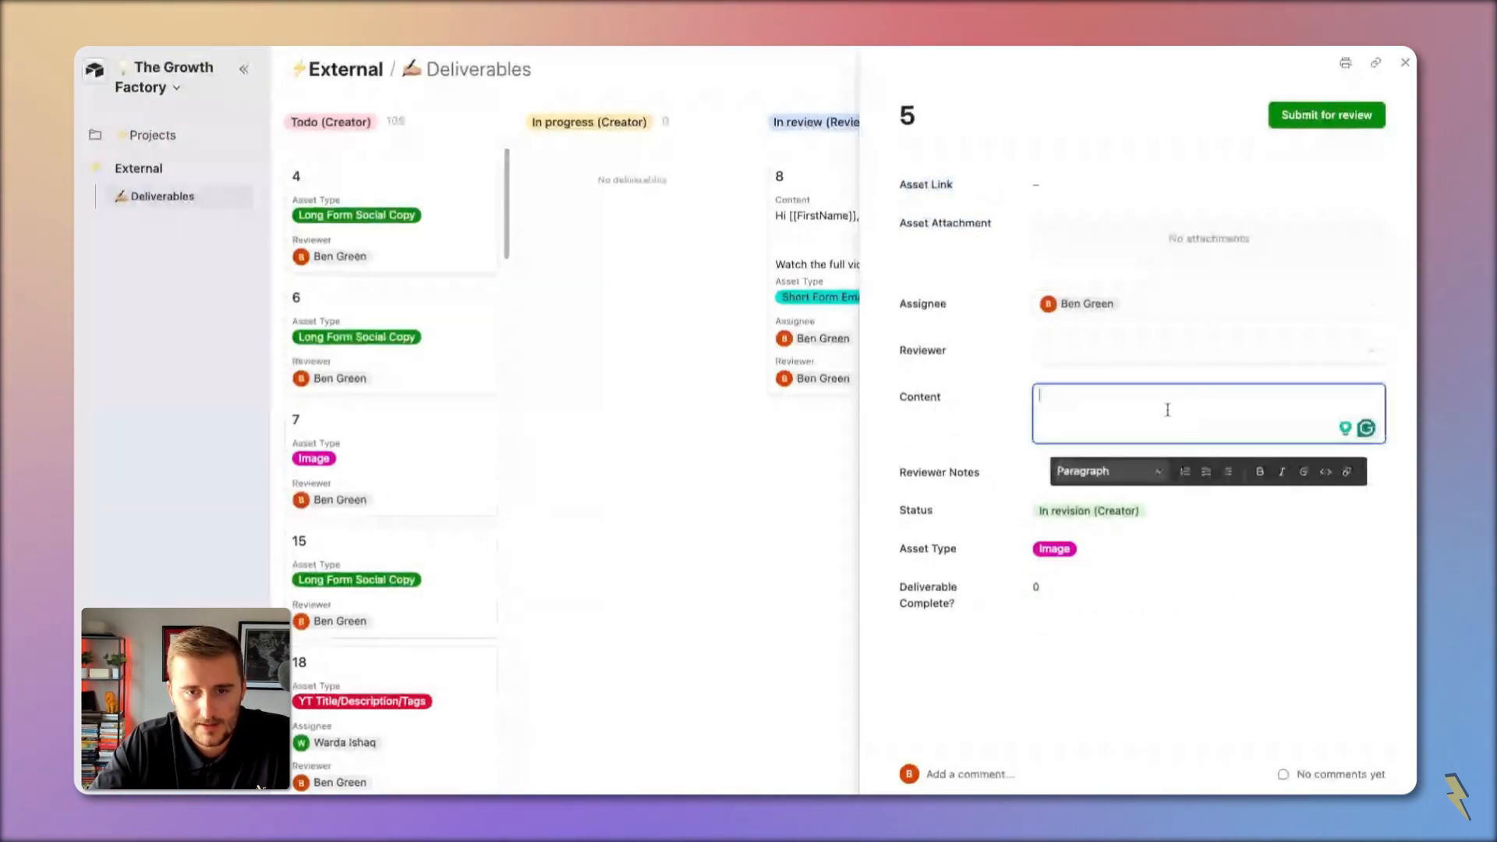
click(1320, 125)
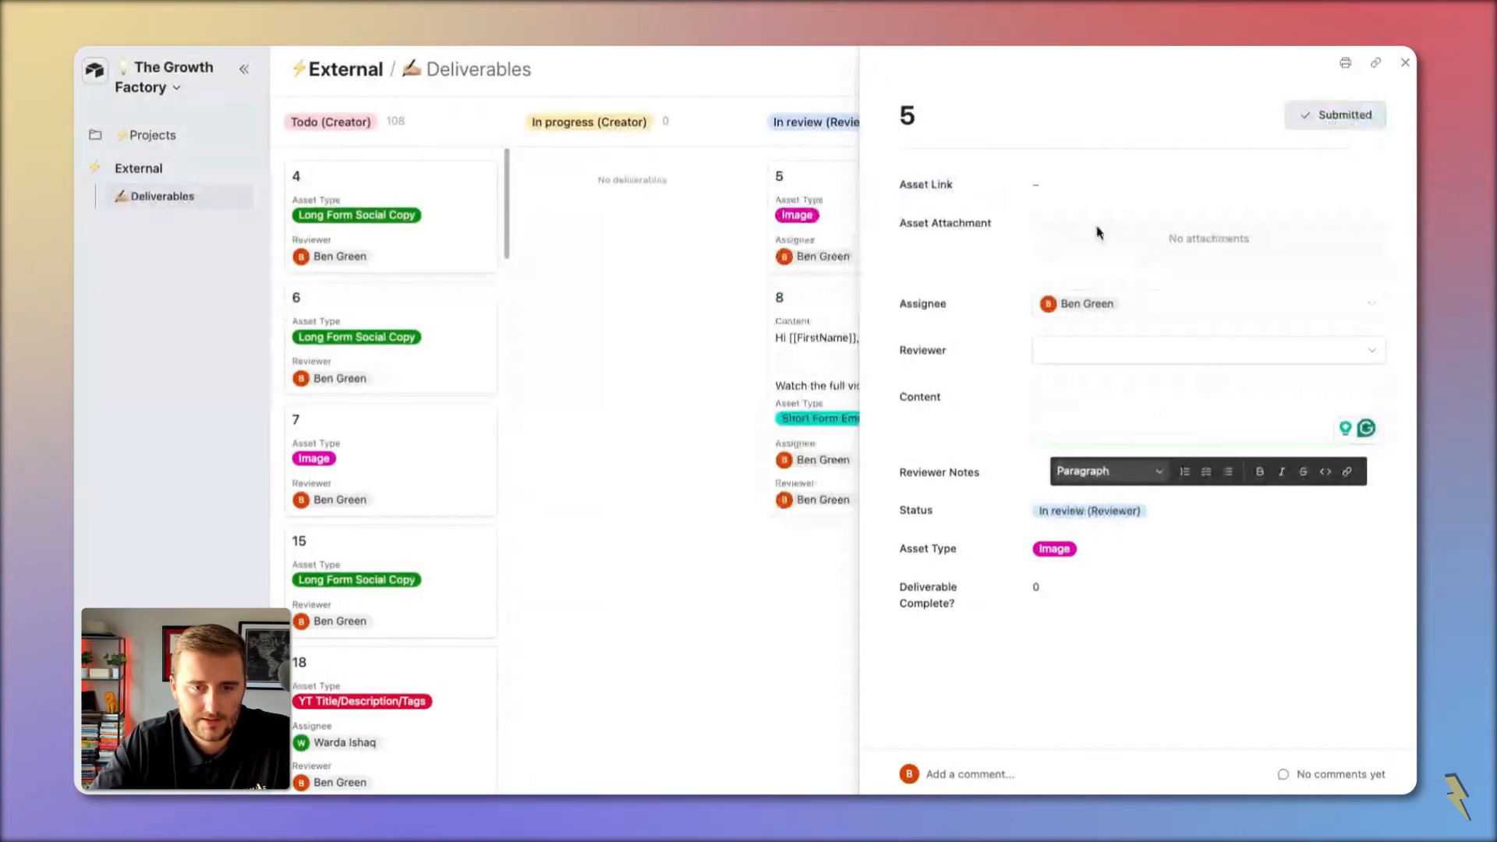
Step: Set your own account as deliverable 5's Reviewer and request revisions, checking the additional button actions
click(1102, 355)
click(1140, 456)
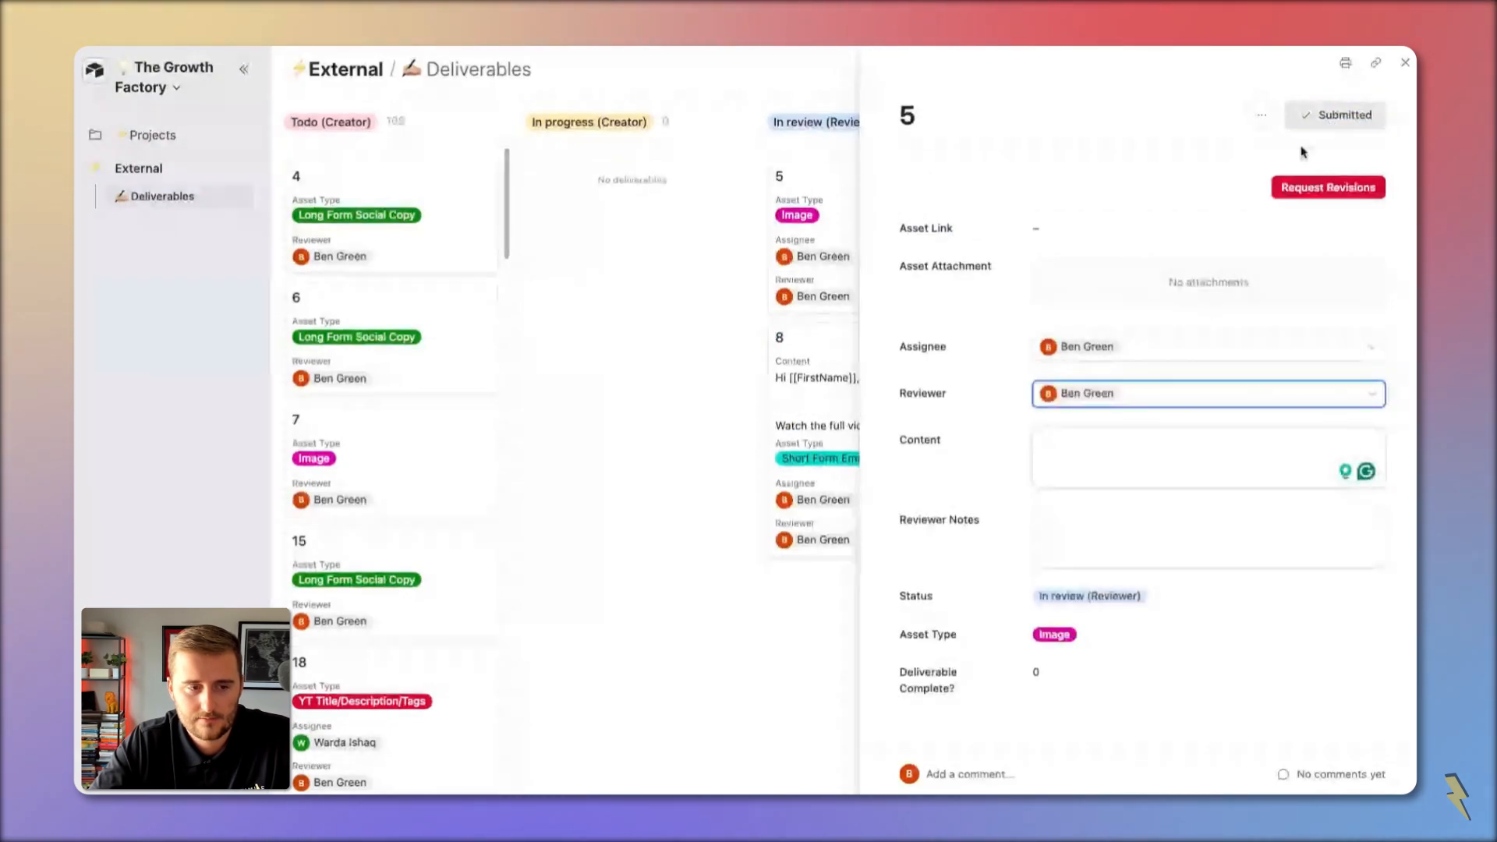
click(1328, 187)
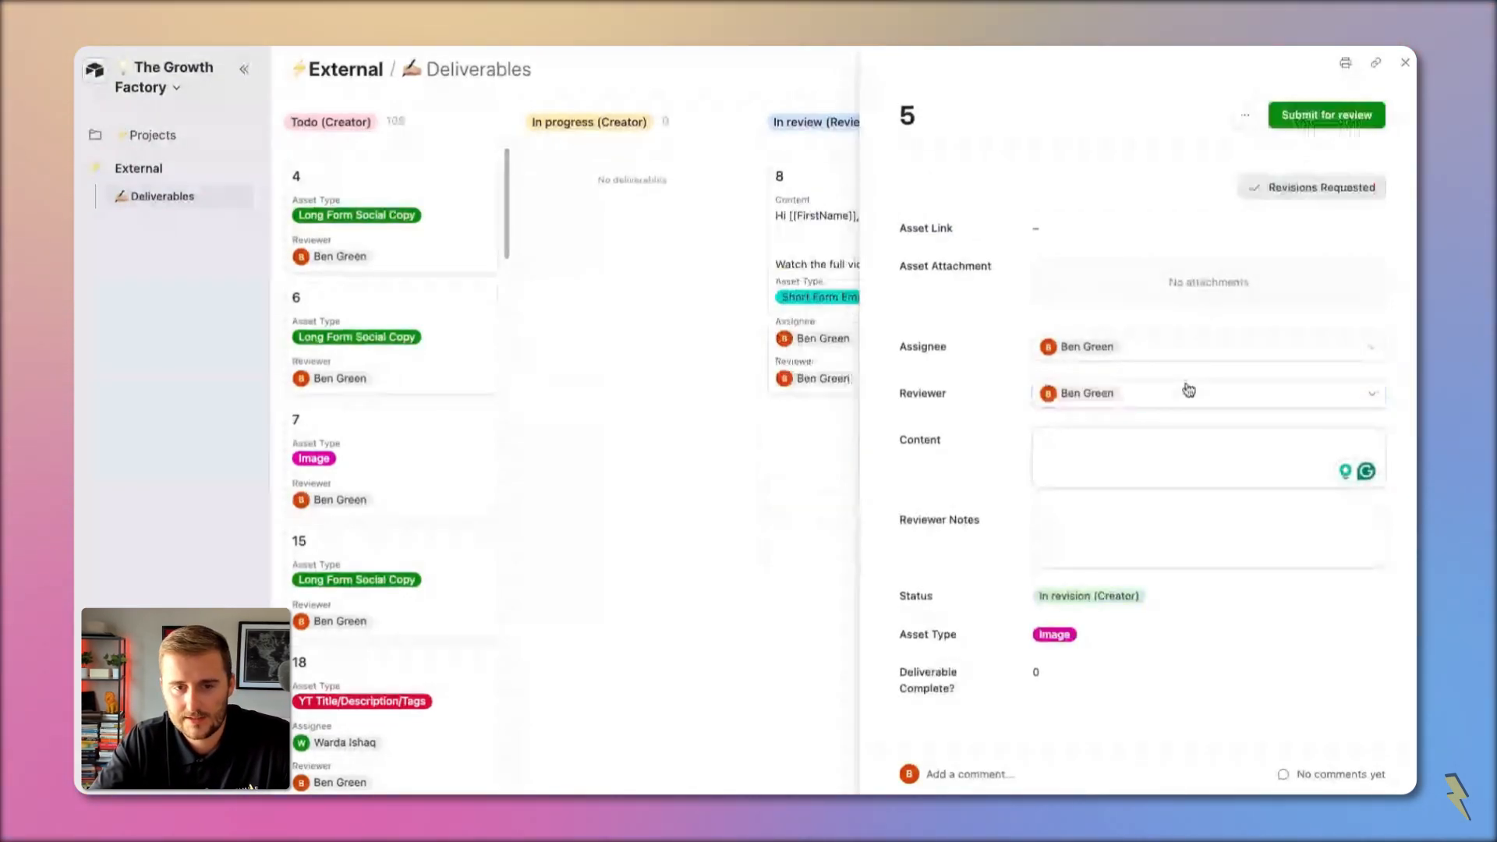
click(1250, 120)
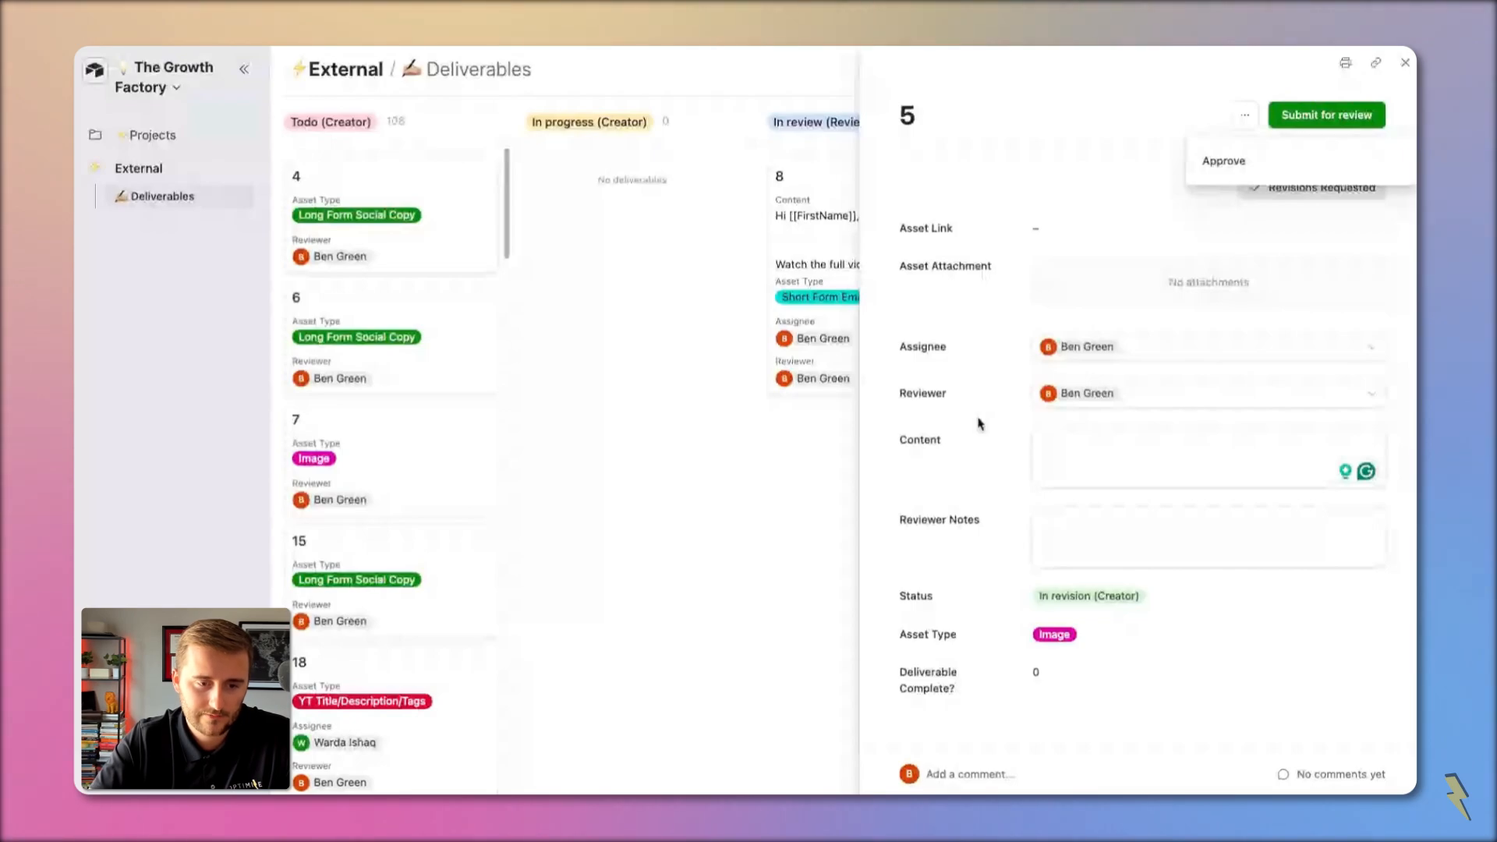
Step: Clear the Assignee and Reviewer fields of deliverable 5
click(1043, 351)
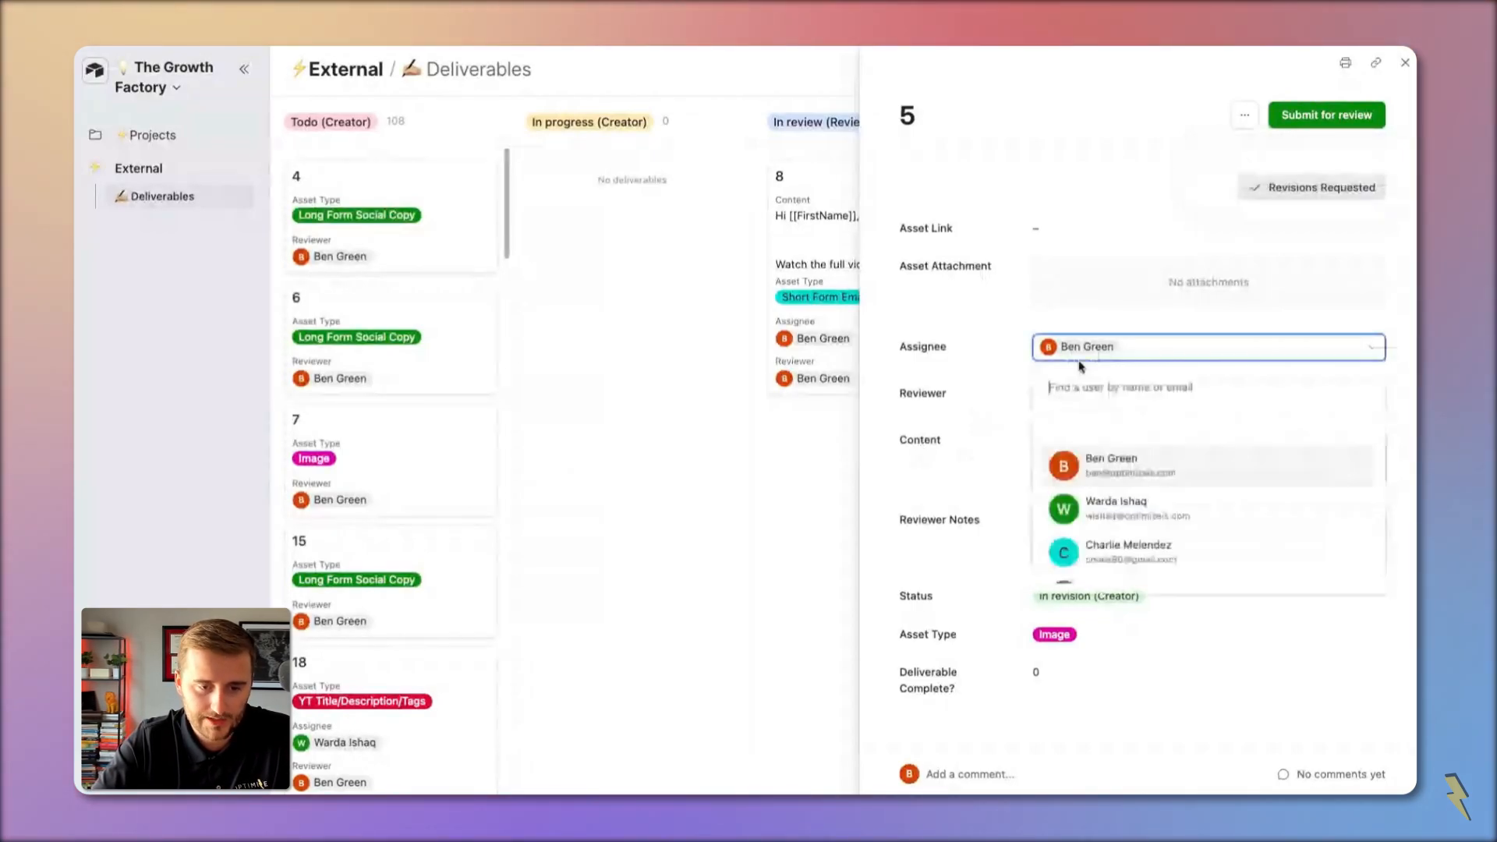
click(1084, 394)
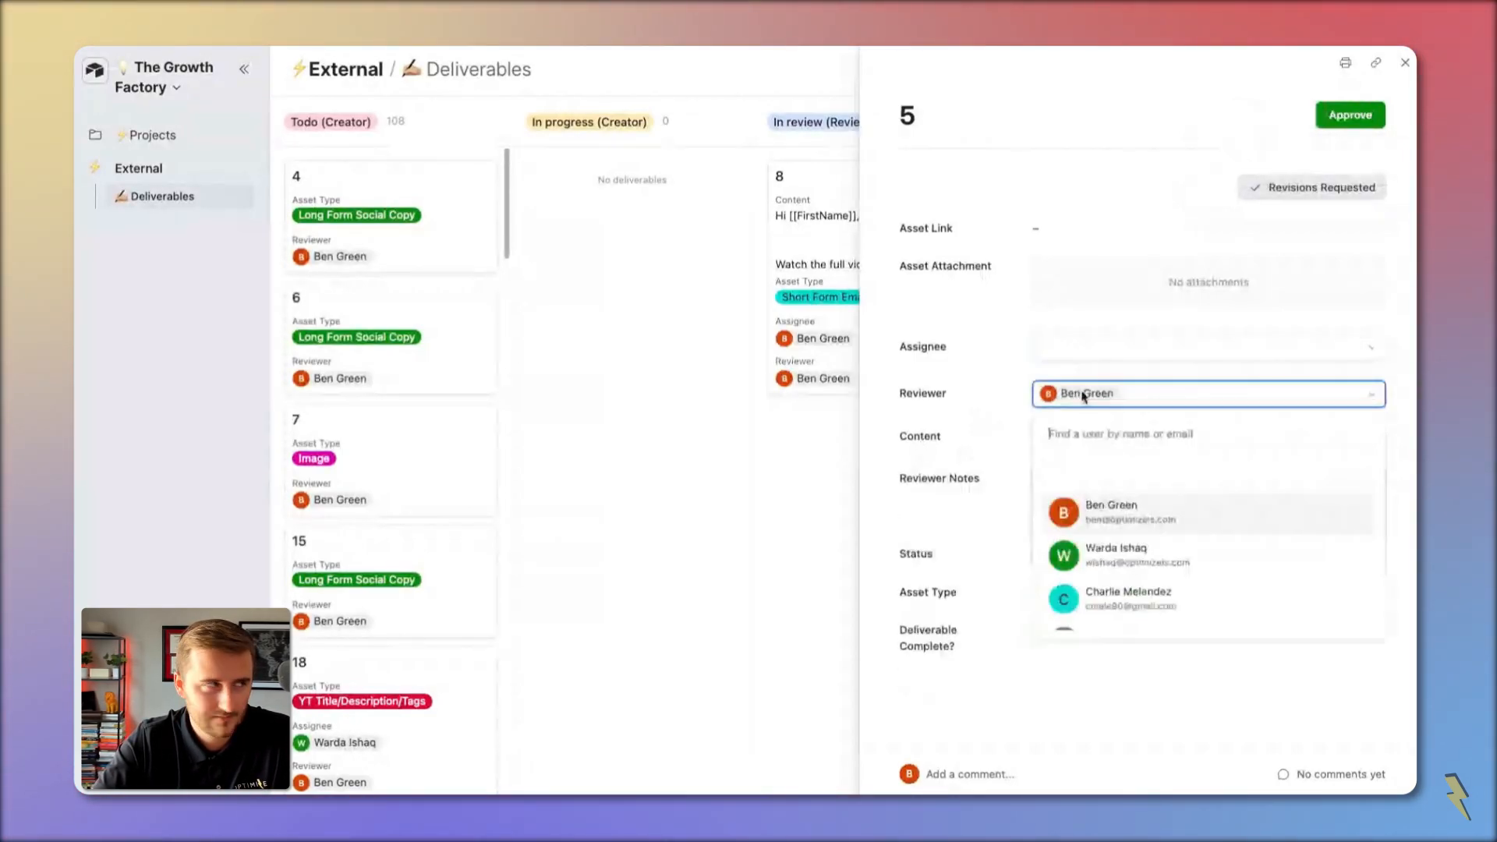
key(BackSpace)
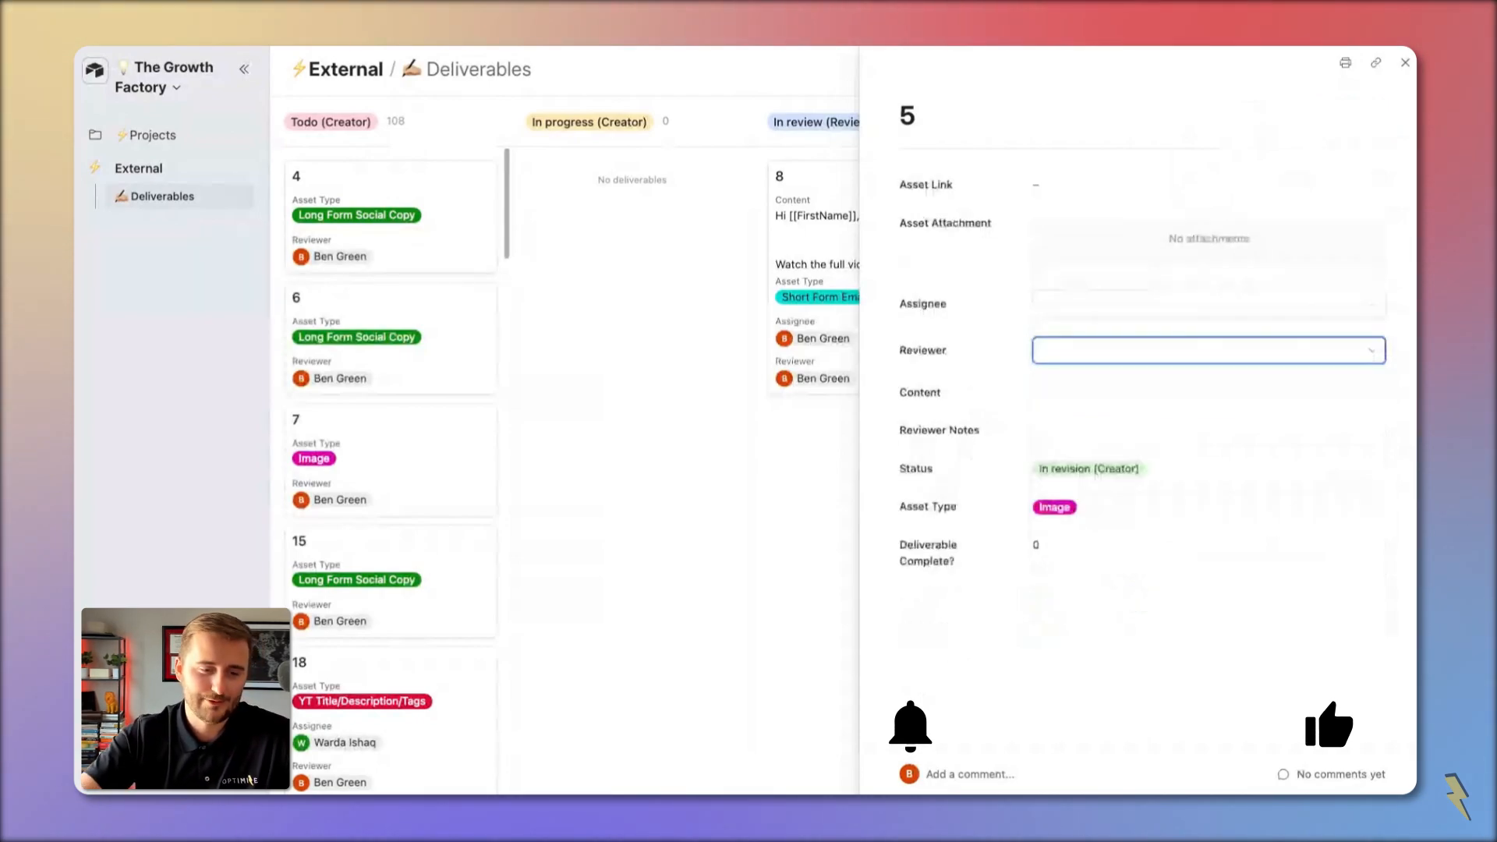